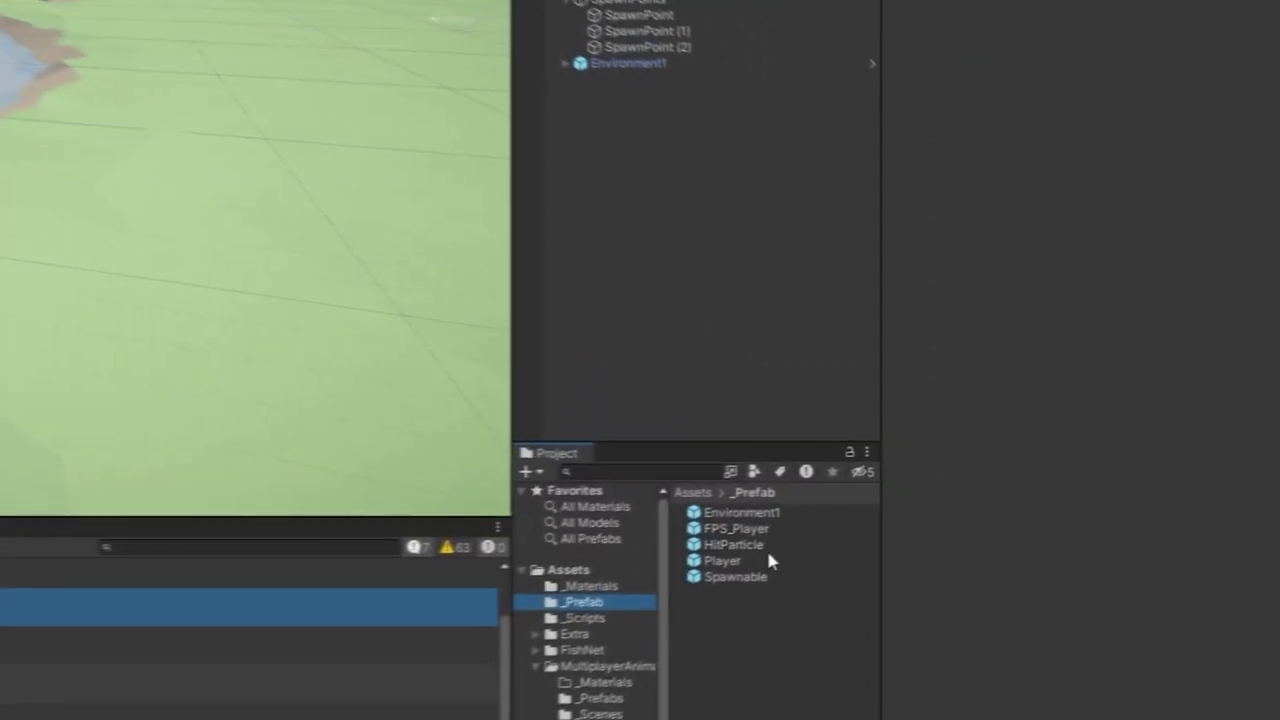
# Open the Player_TopDown prefab from the MultiplayerAnimation _Prefabs folder and open its Movement_TopDown script.
pyautogui.doubleClick(768, 555)
pyautogui.click(579, 704)
pyautogui.doubleClick(715, 514)
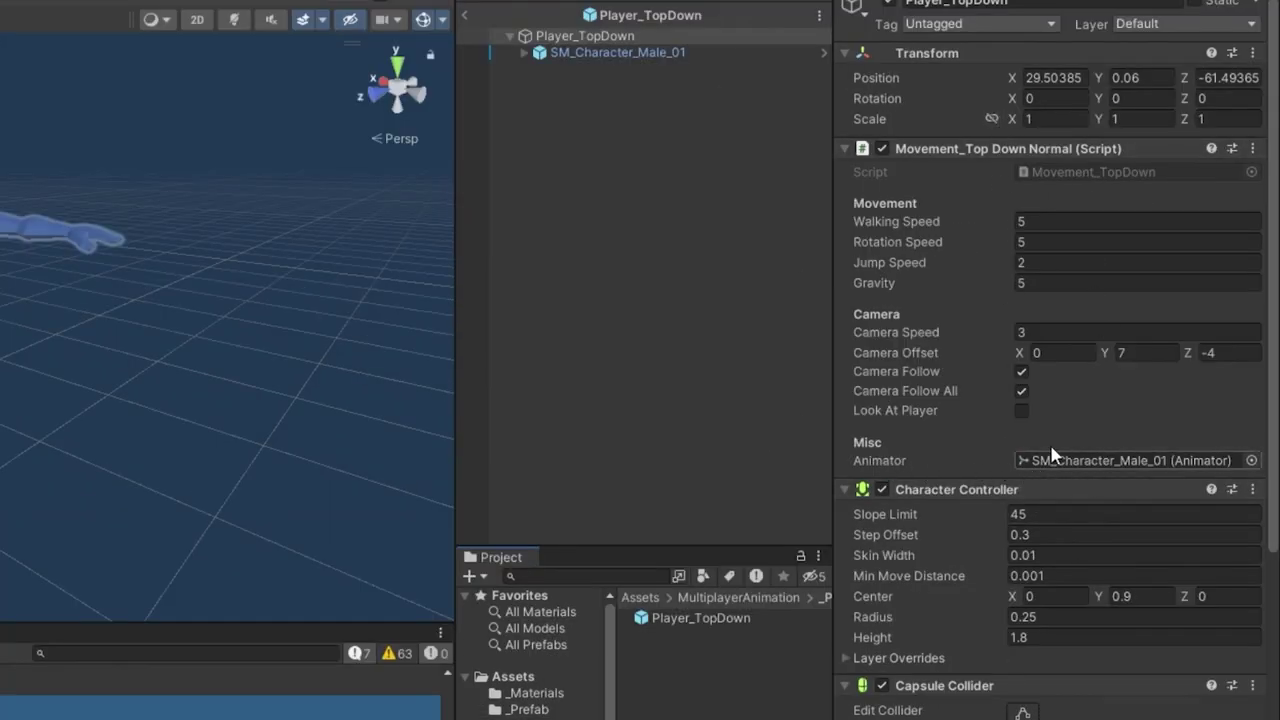
pyautogui.doubleClick(1064, 171)
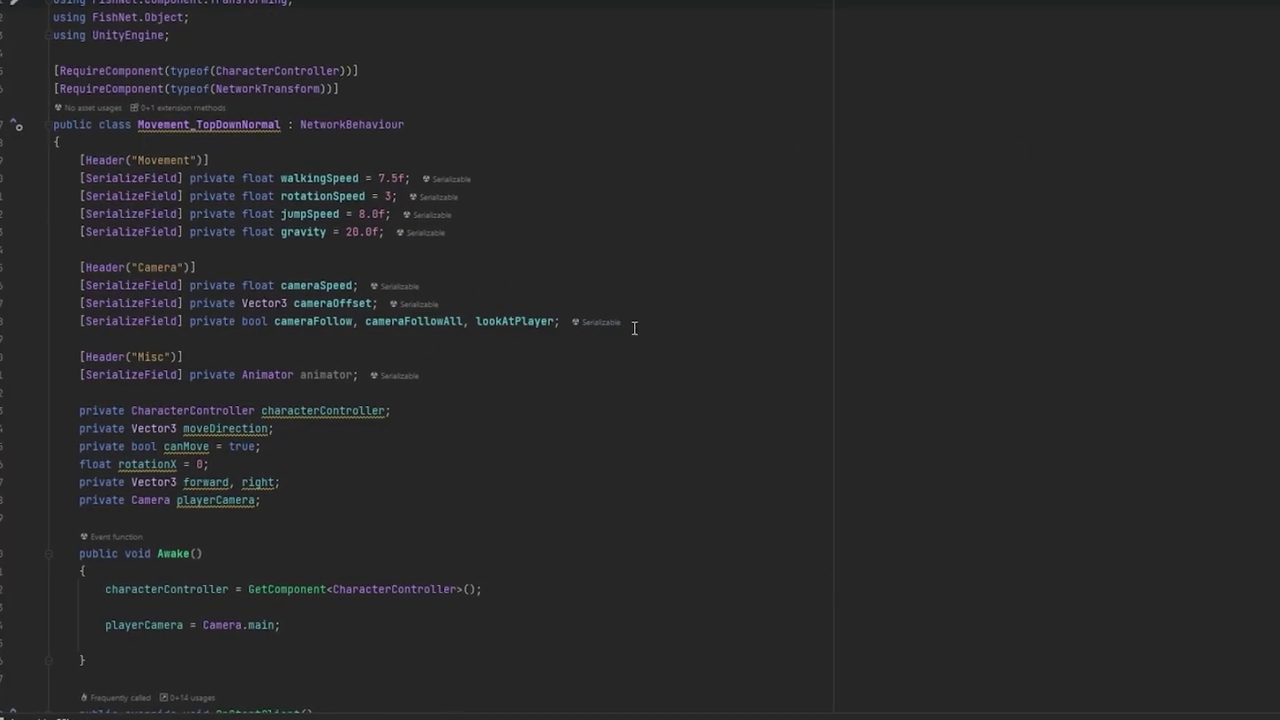
# Review the Movement_TopDownNormal script's serialized fields, Update movement code and LateUpdate camera code.
pyautogui.moveTo(633, 324); pyautogui.dragTo(36, 144)
pyautogui.click(505, 226)
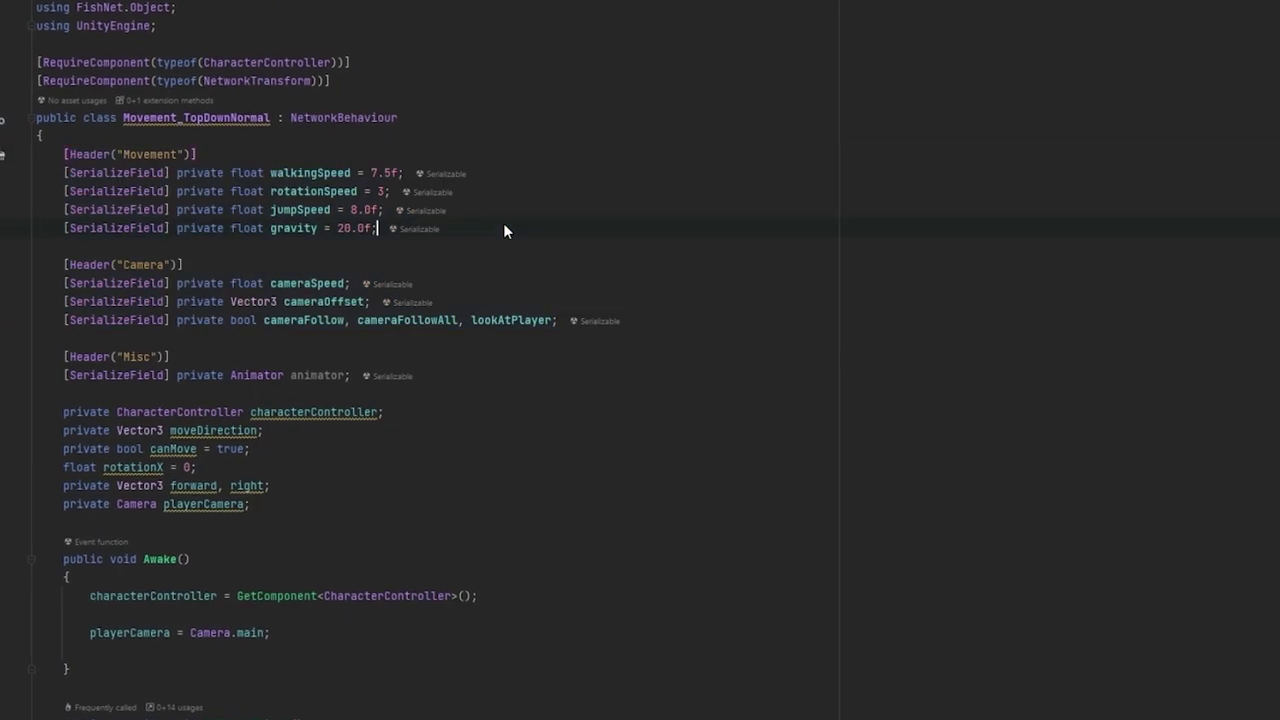
pyautogui.moveTo(345, 375); pyautogui.dragTo(50, 358)
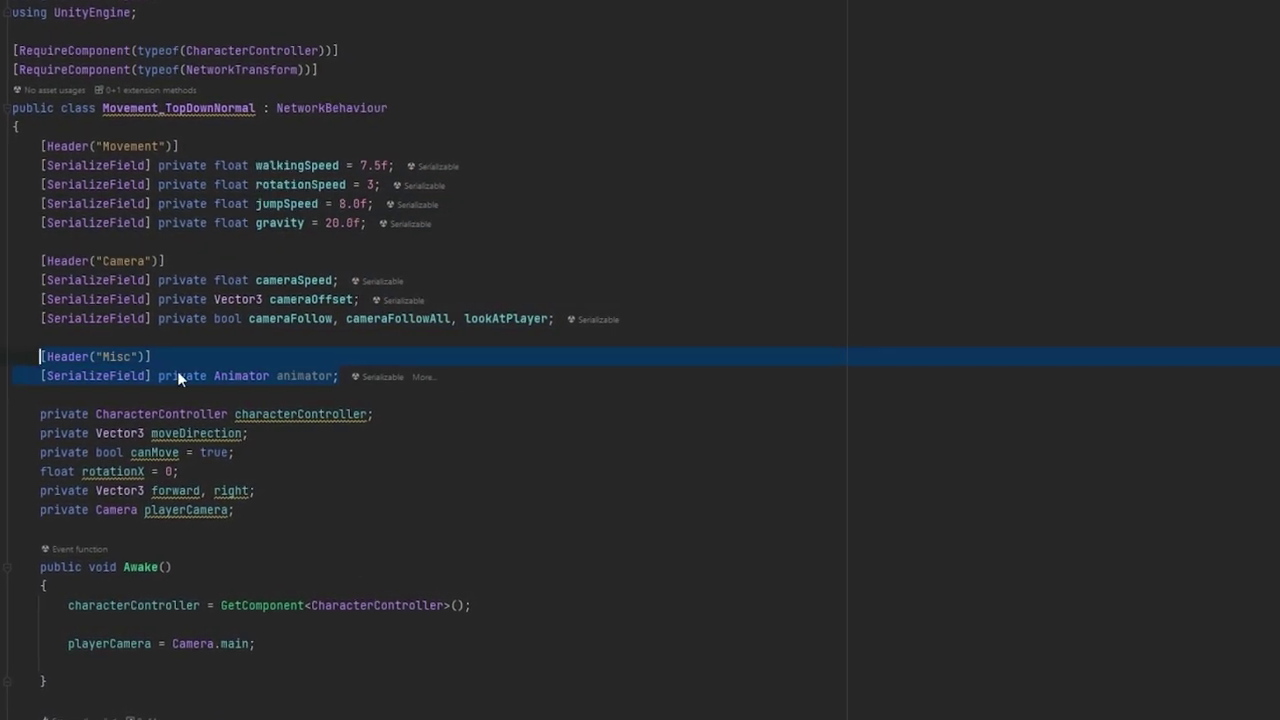
pyautogui.scroll(-3, 494, 406)
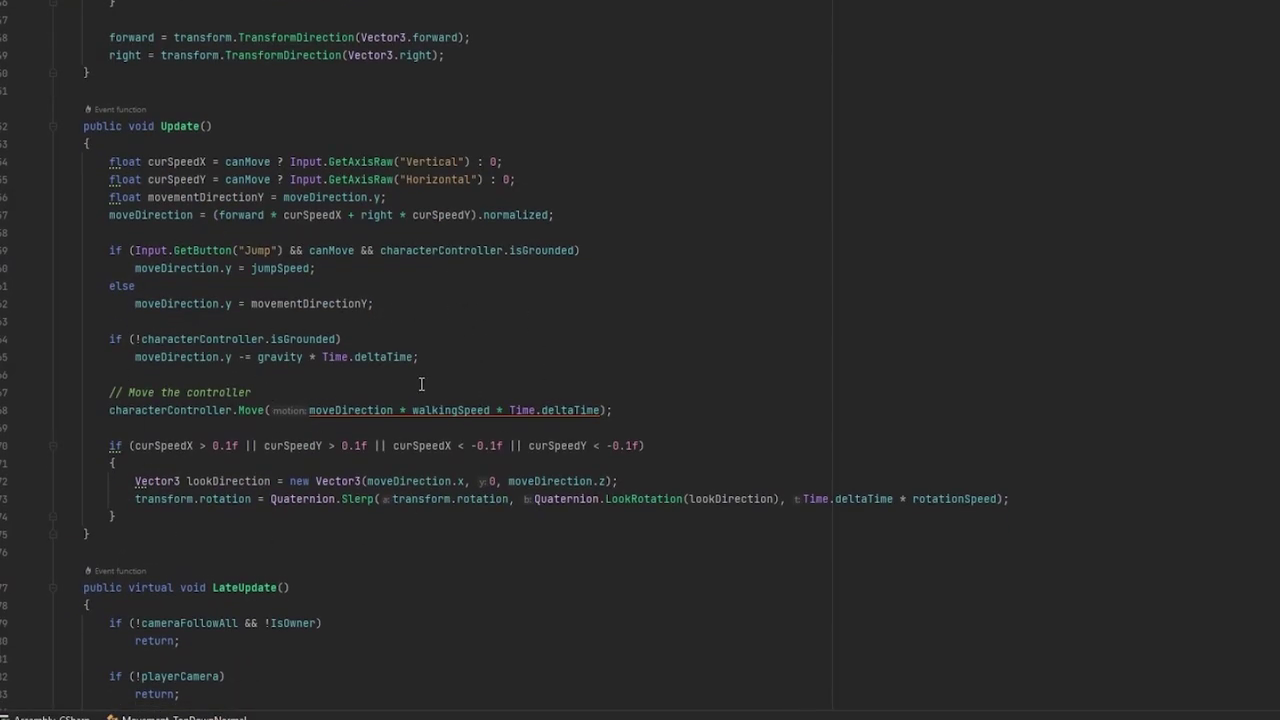
pyautogui.scroll(-3, 418, 397)
pyautogui.scroll(6, 410, 480)
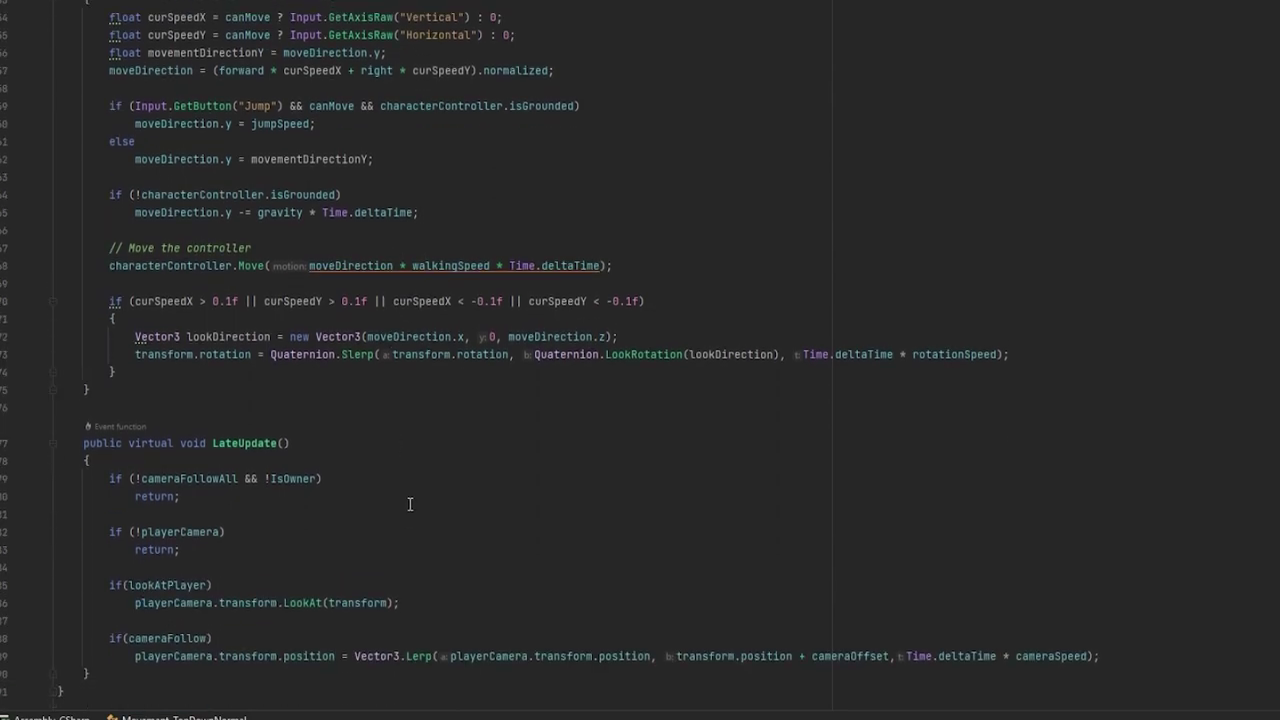
pyautogui.scroll(10, 415, 511)
pyautogui.scroll(-1, 426, 500)
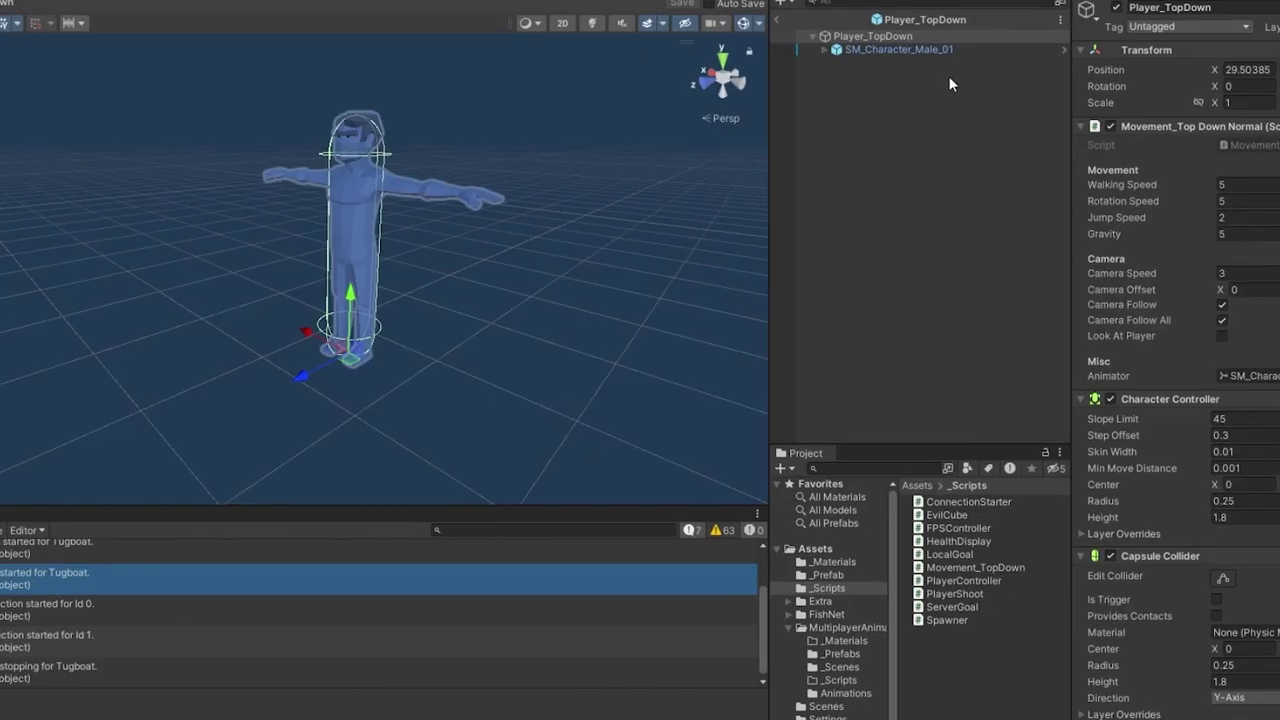
# Inspect the Animator on SM_Character_Male_01 and the Animator reference in the Player_TopDown root's movement script.
pyautogui.click(930, 49)
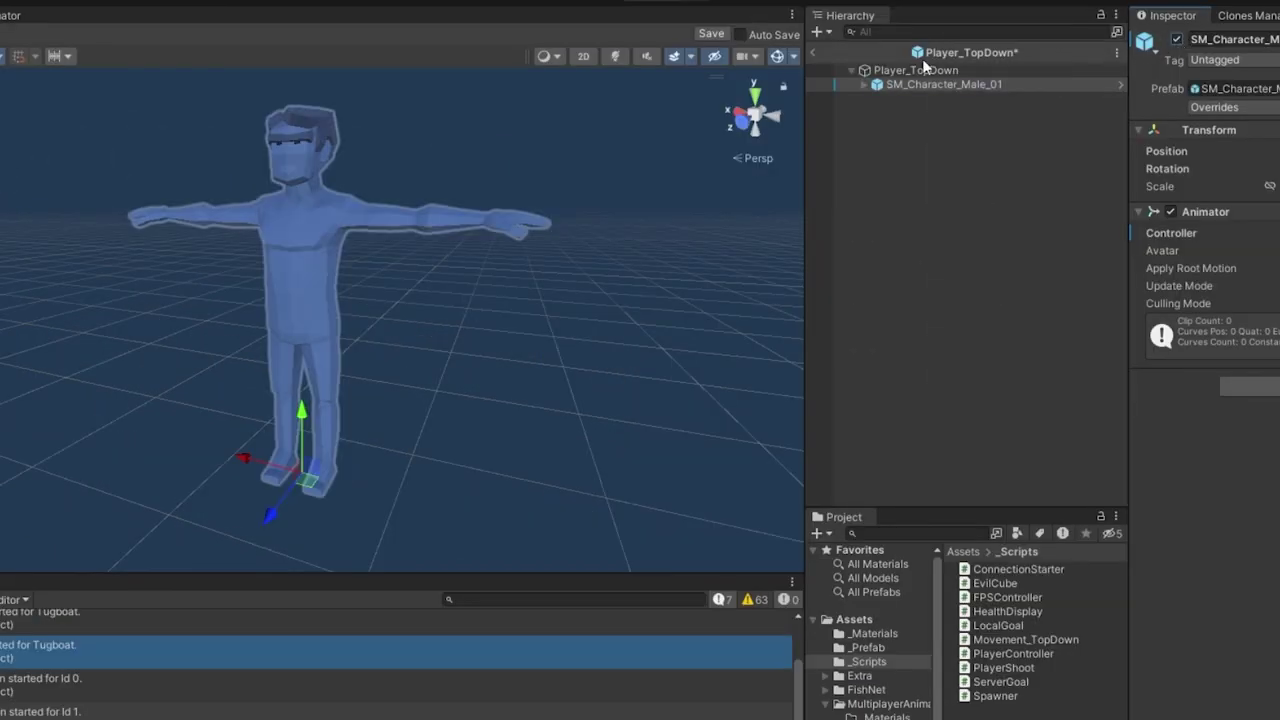
pyautogui.click(615, 84)
pyautogui.click(975, 85)
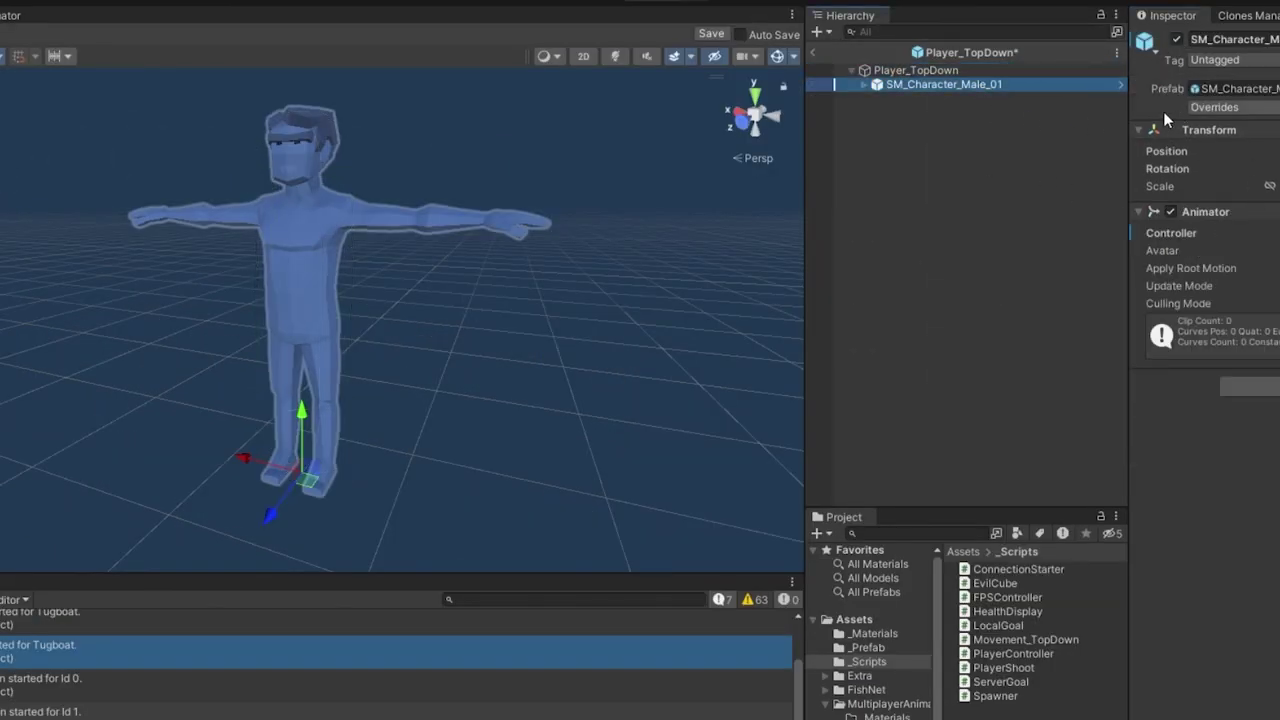
pyautogui.click(1002, 72)
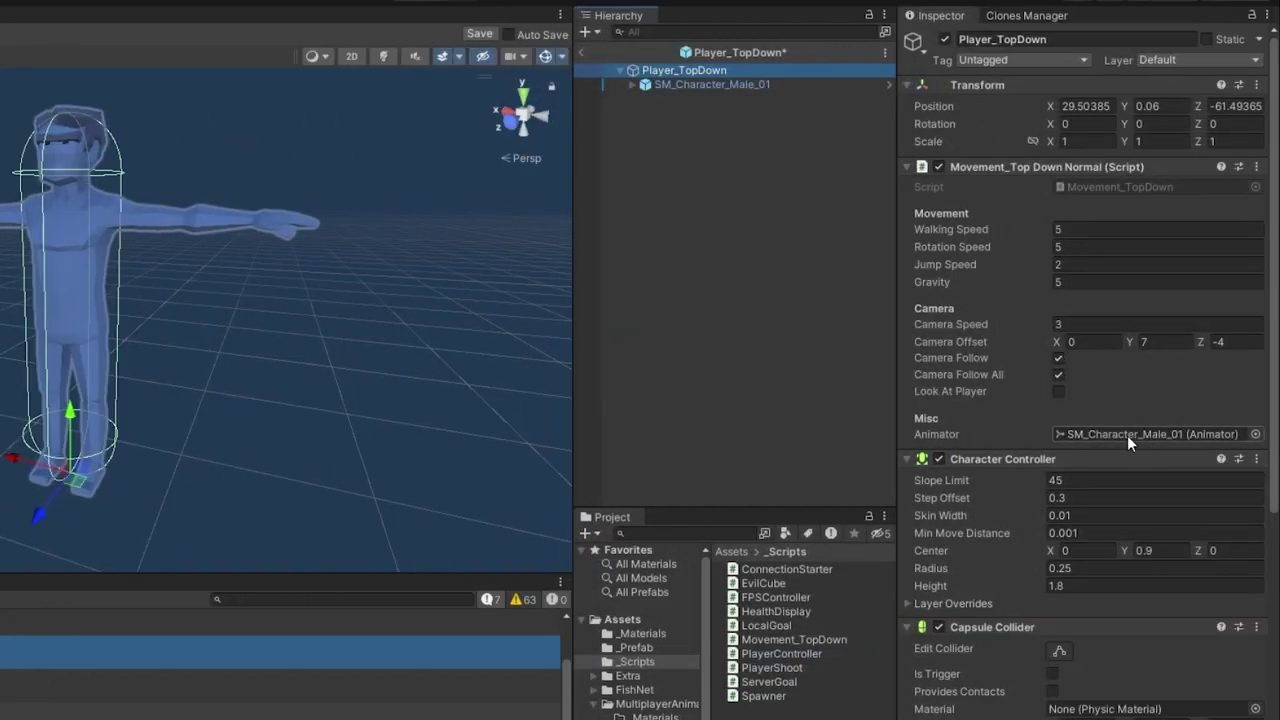
pyautogui.click(705, 84)
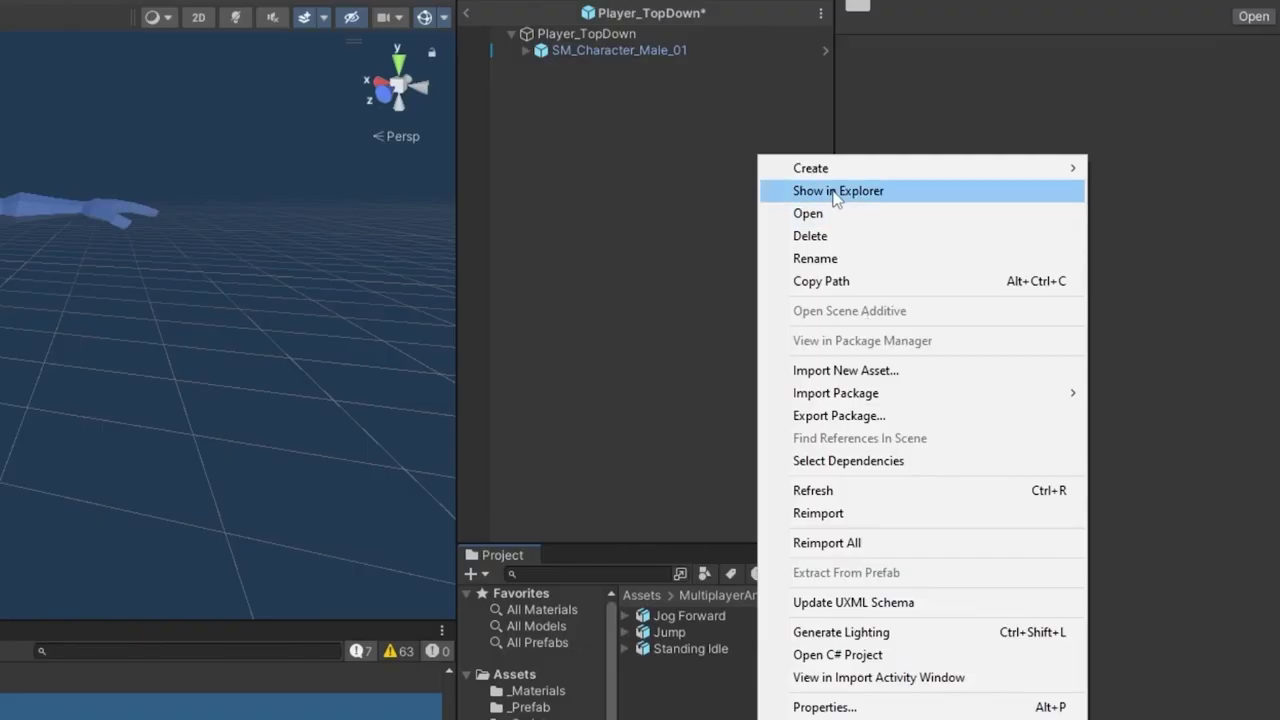
# Create an animator controller named PlayerAnim in the Animations folder and assign it to SM_Character_Male_01's Animator.
pyautogui.moveTo(815, 168)
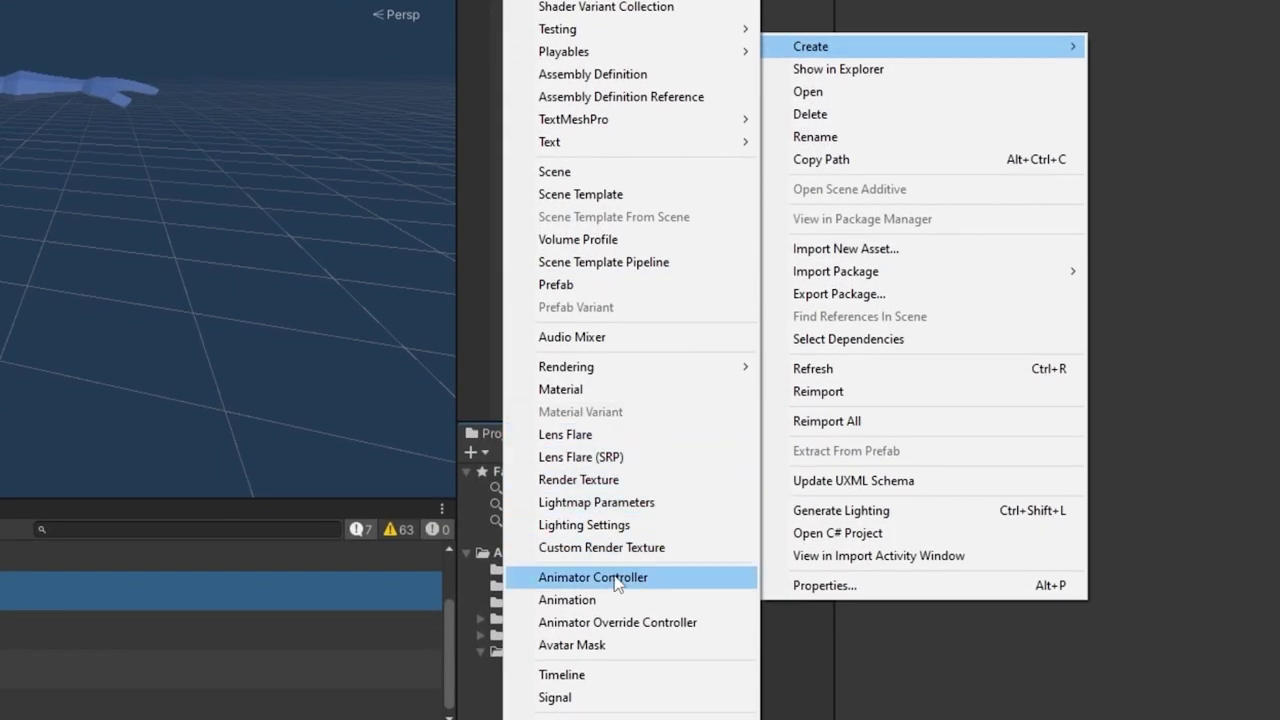
pyautogui.click(609, 578)
pyautogui.write('PlayerAnim')
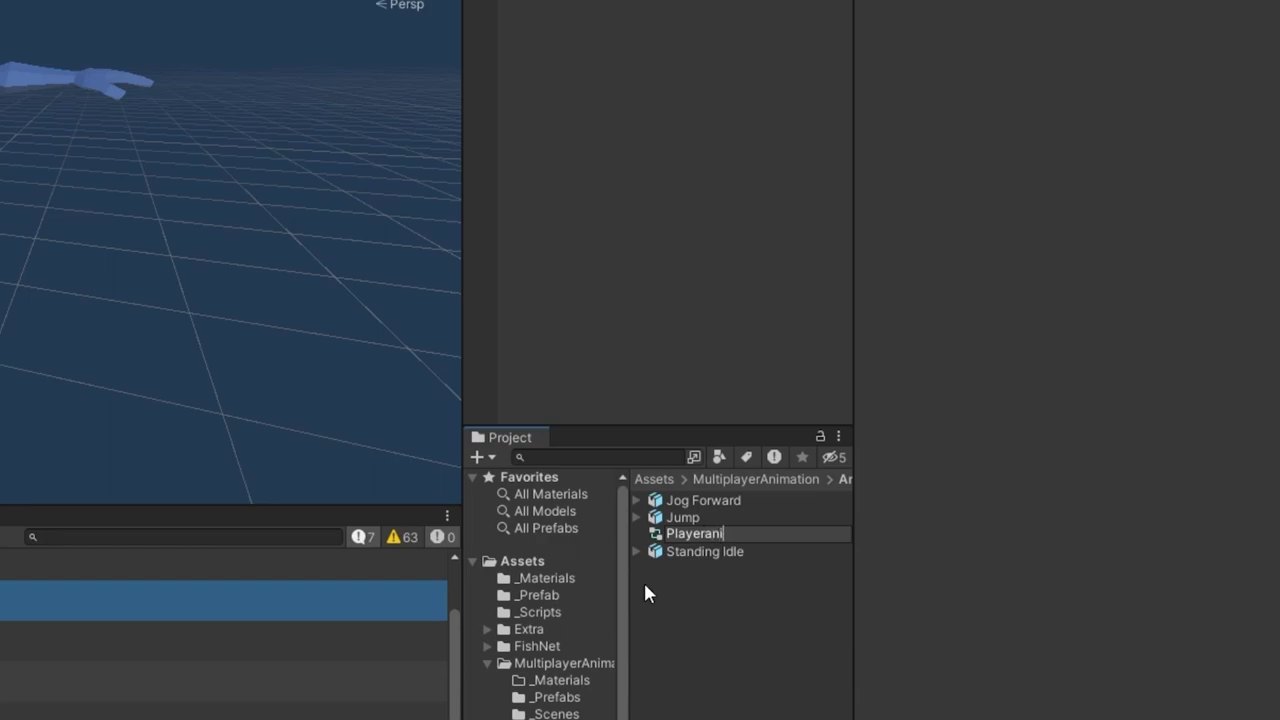
pyautogui.press('Return')
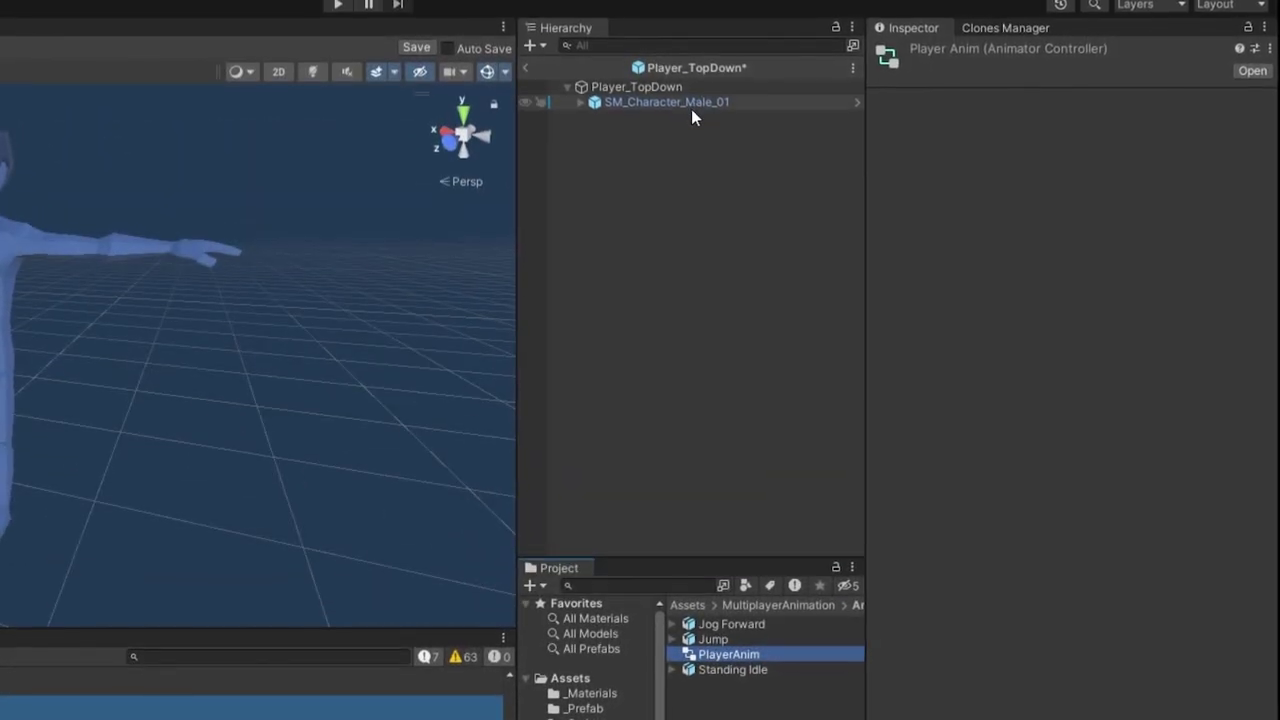
pyautogui.click(691, 104)
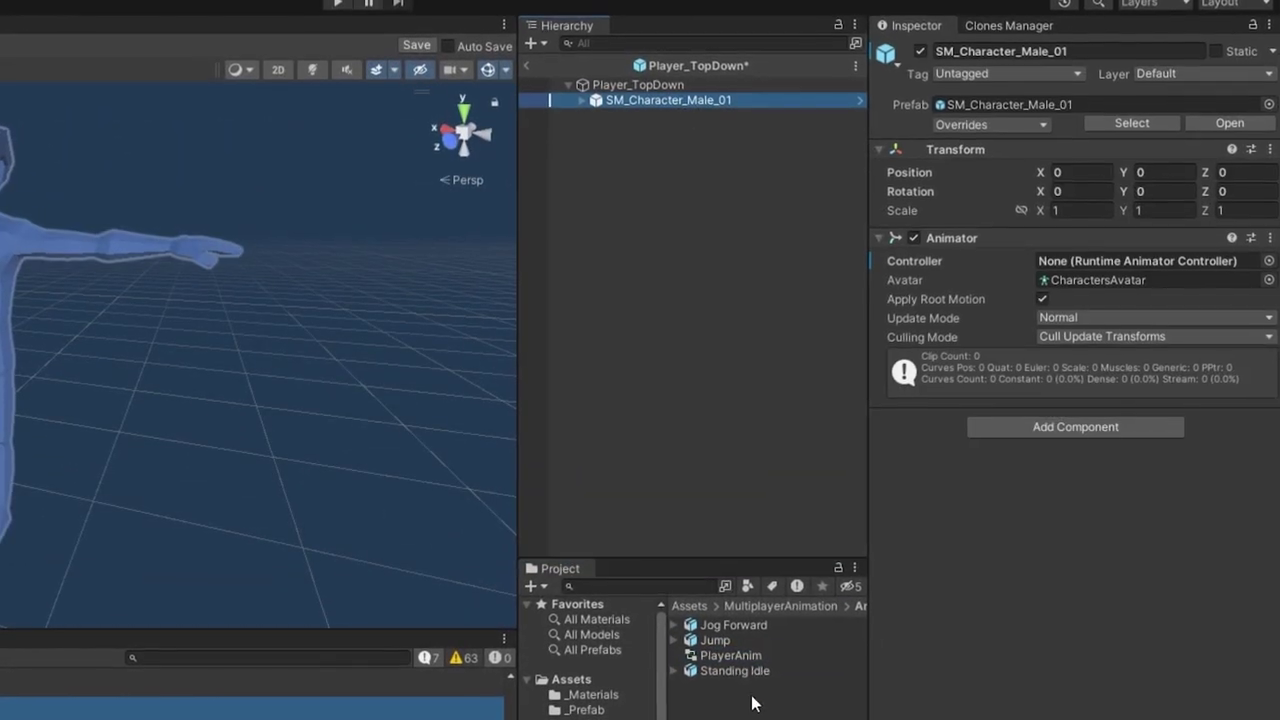
pyautogui.moveTo(729, 654); pyautogui.dragTo(1085, 262)
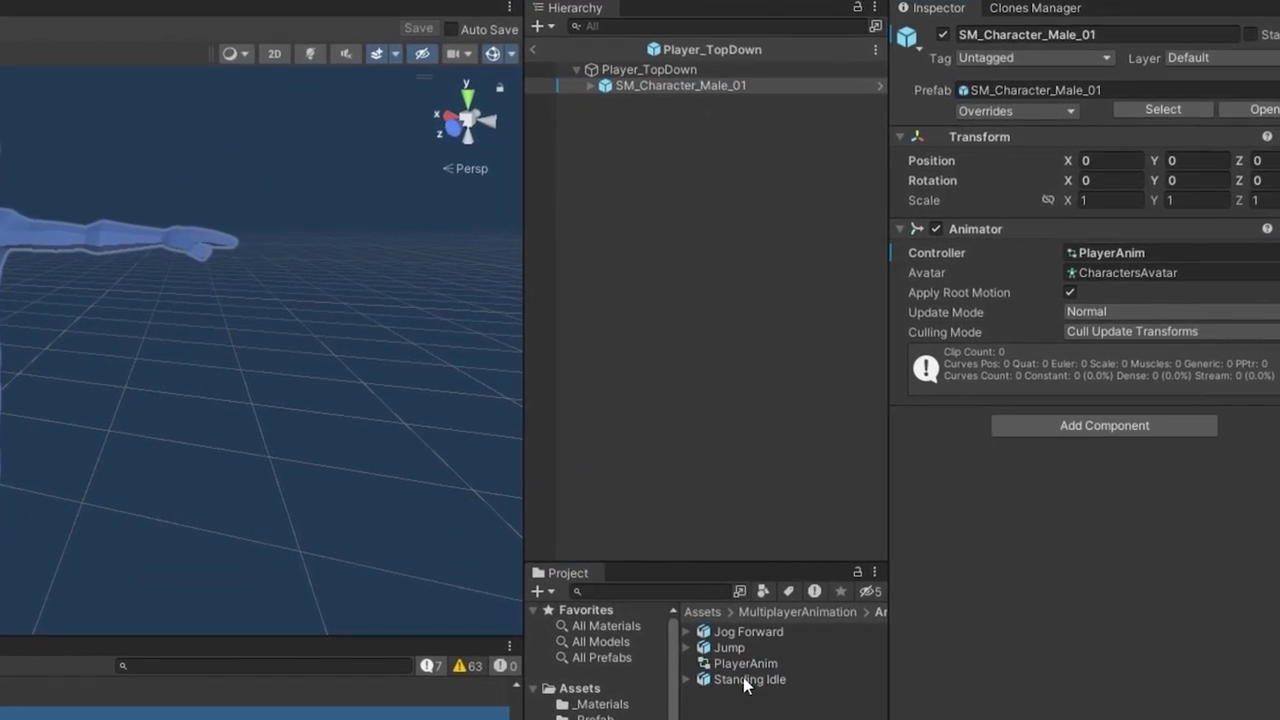
# Open the PlayerAnim controller and add the Standing Idle animation as a state named Idle.
pyautogui.doubleClick(741, 661)
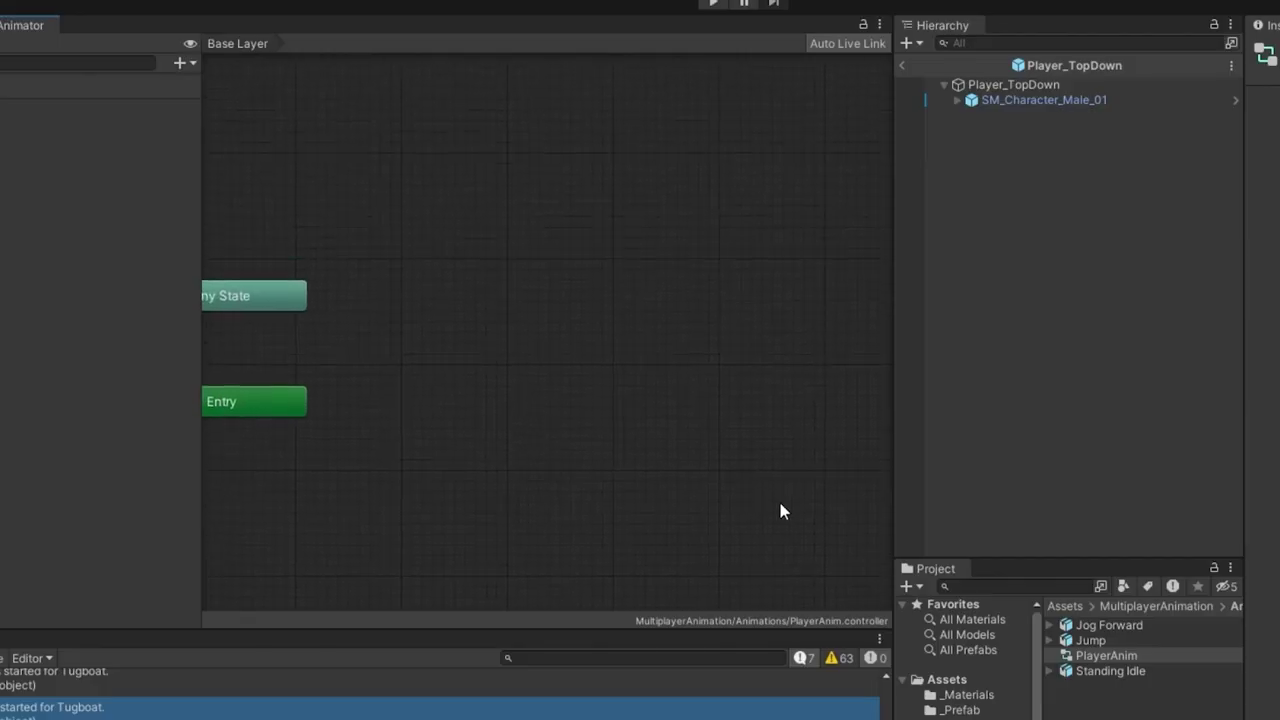
pyautogui.moveTo(1093, 677); pyautogui.dragTo(482, 392)
pyautogui.moveTo(555, 406); pyautogui.dragTo(490, 395)
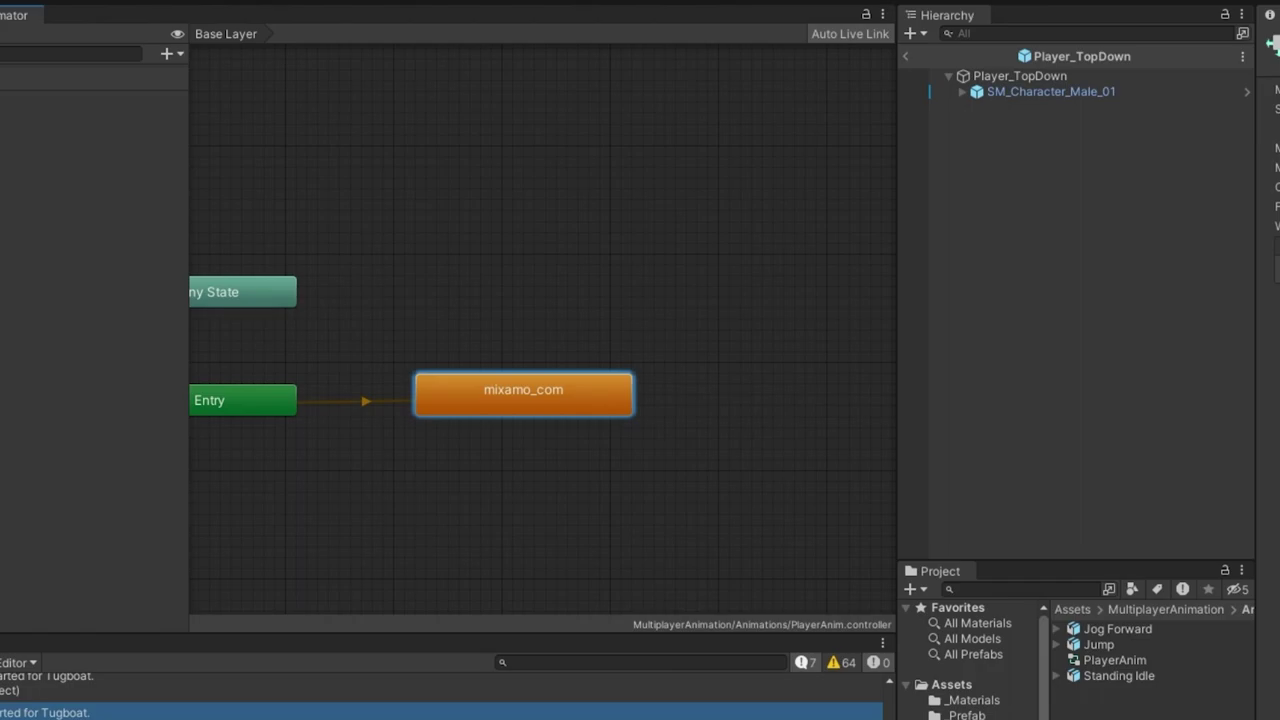
pyautogui.write('Idle')
pyautogui.press('Return')
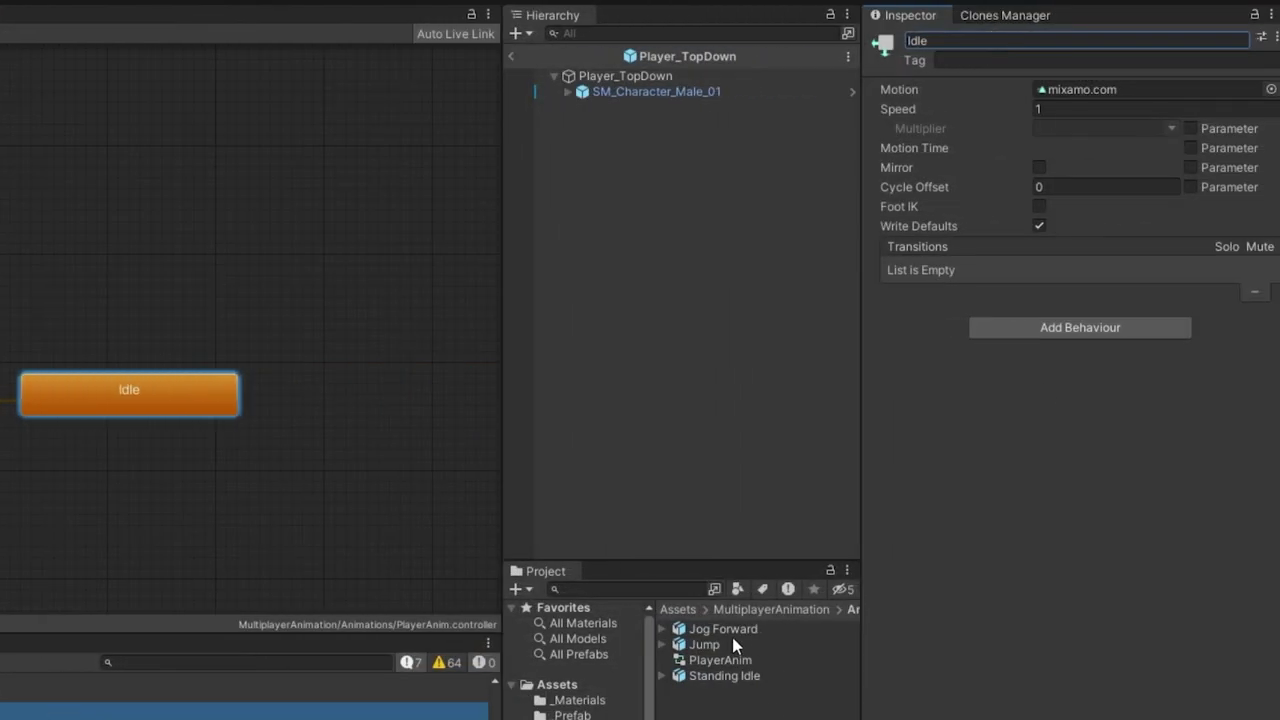
# Add the Jog Forward and Jump animations as states below Idle in the PlayerAnim graph.
pyautogui.moveTo(732, 636); pyautogui.dragTo(81, 576)
pyautogui.moveTo(428, 562); pyautogui.dragTo(364, 432, button='middle')
pyautogui.moveTo(1163, 653); pyautogui.dragTo(788, 416)
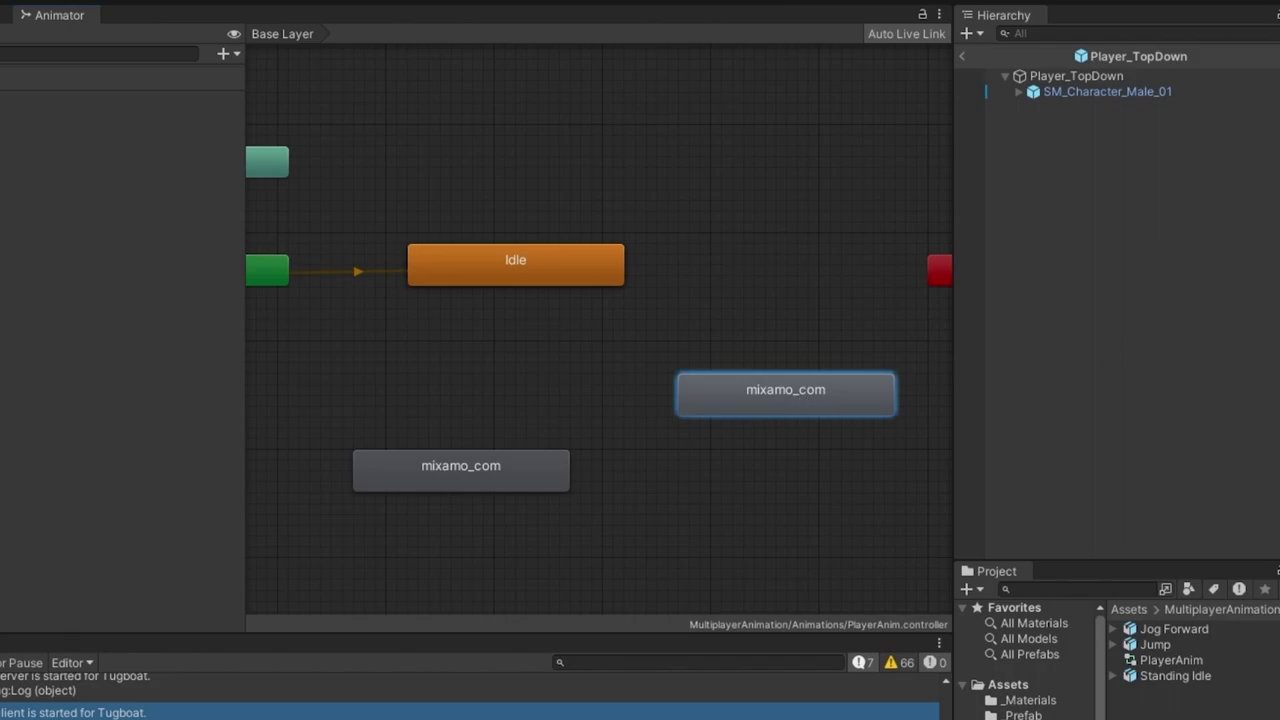
# Rename the Jump animation's state to Jump and the Jog Forward animation's state to Run.
pyautogui.doubleClick(1095, 41)
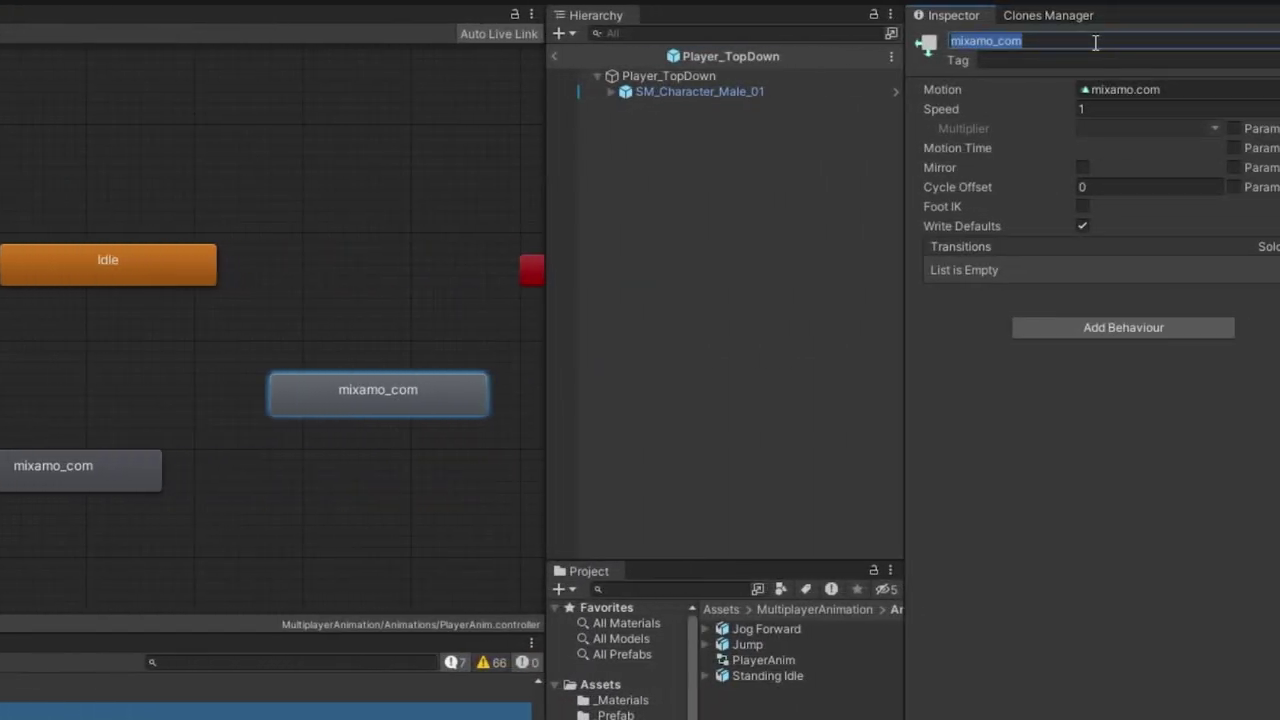
pyautogui.write('Jump')
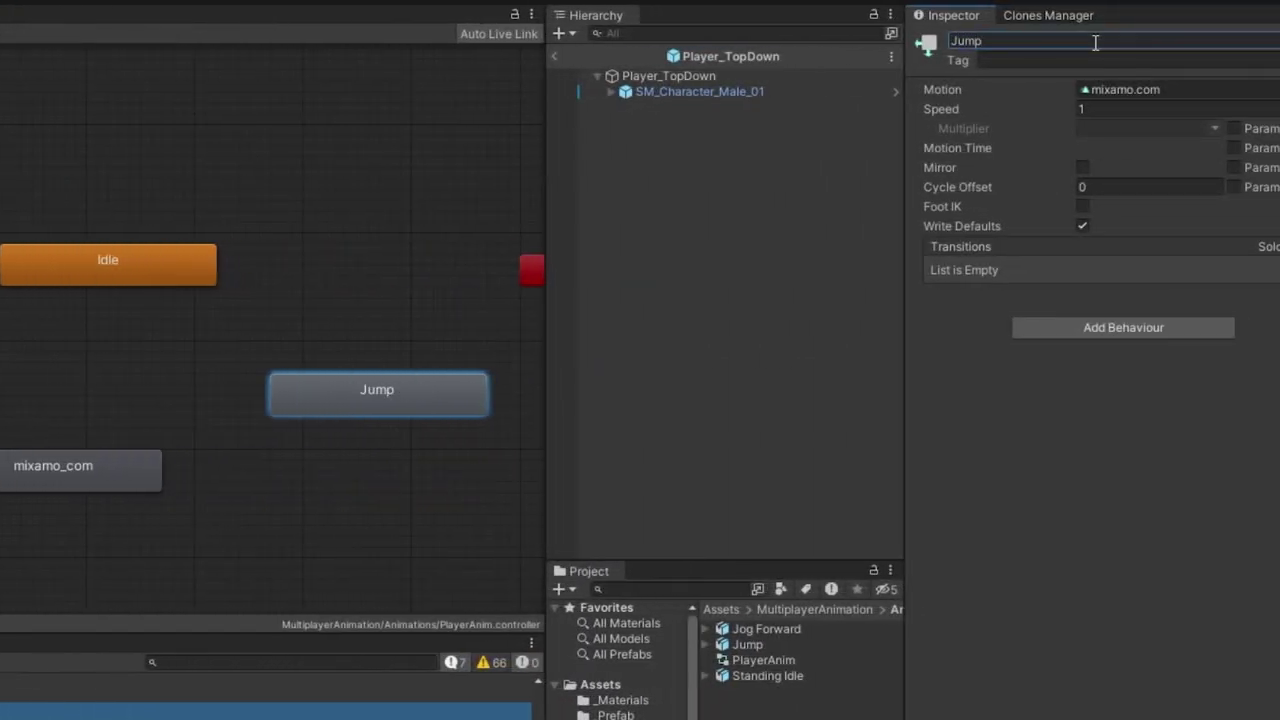
pyautogui.click(16, 500)
pyautogui.doubleClick(1097, 41)
pyautogui.write('Run')
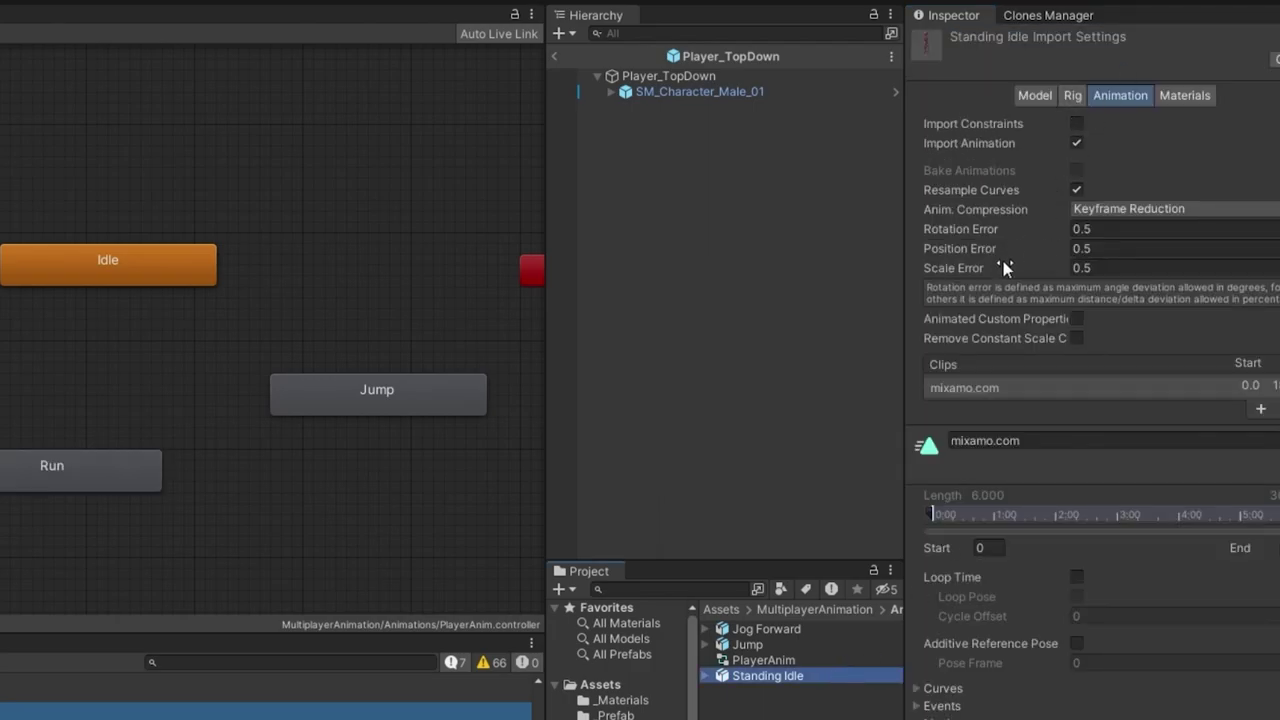
# Enable Loop Time for the Standing Idle and Jog Forward clips and save both import settings.
pyautogui.scroll(-2, 1003, 261)
pyautogui.click(1076, 524)
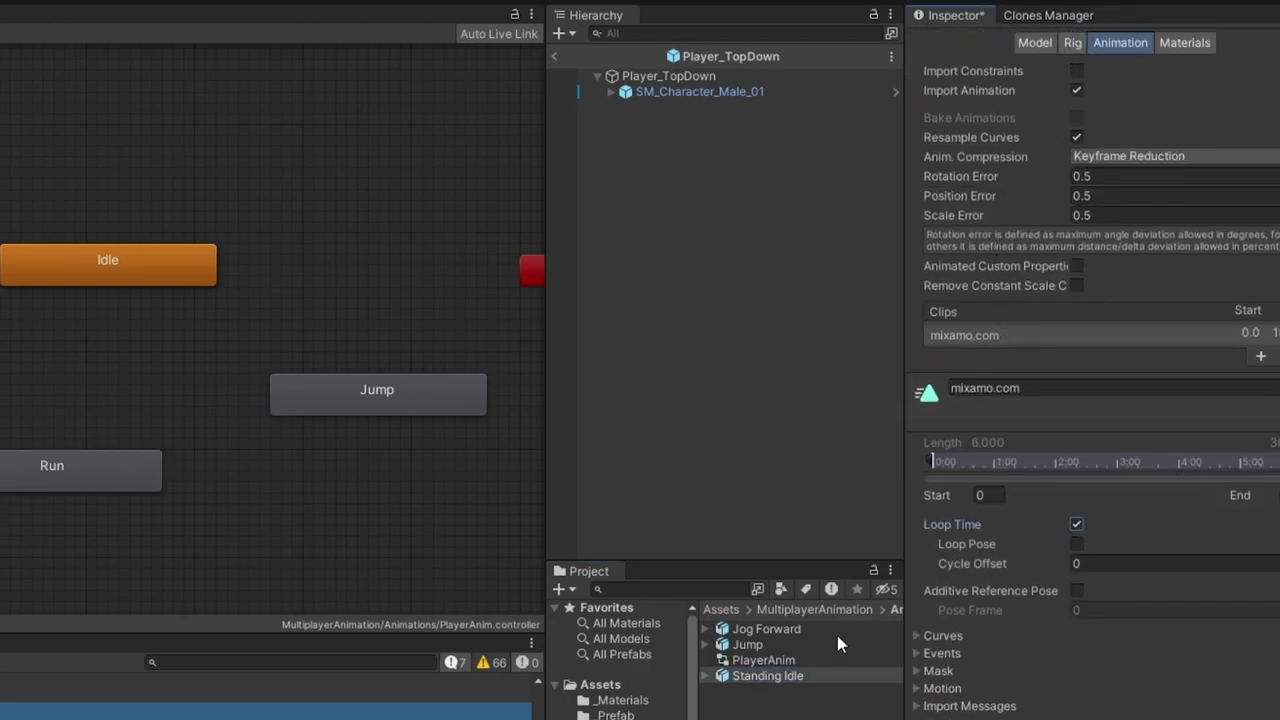
pyautogui.click(785, 632)
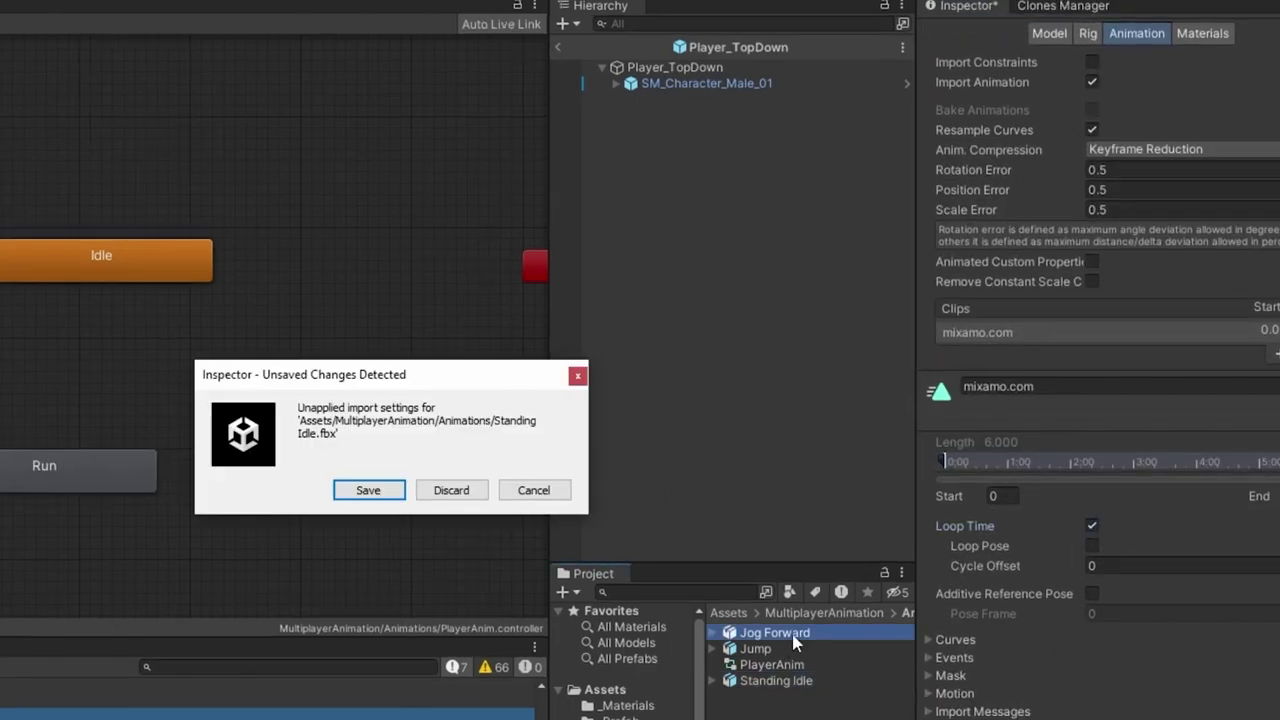
pyautogui.click(369, 490)
pyautogui.click(1093, 526)
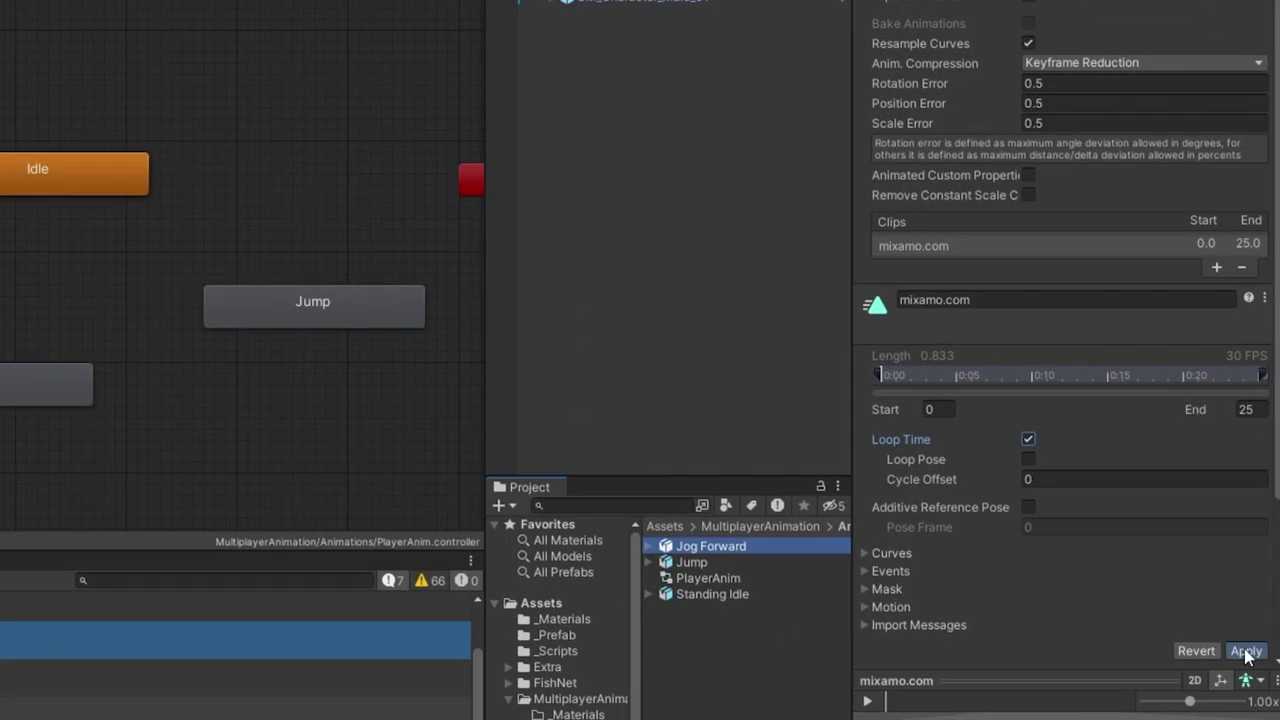
pyautogui.click(1249, 652)
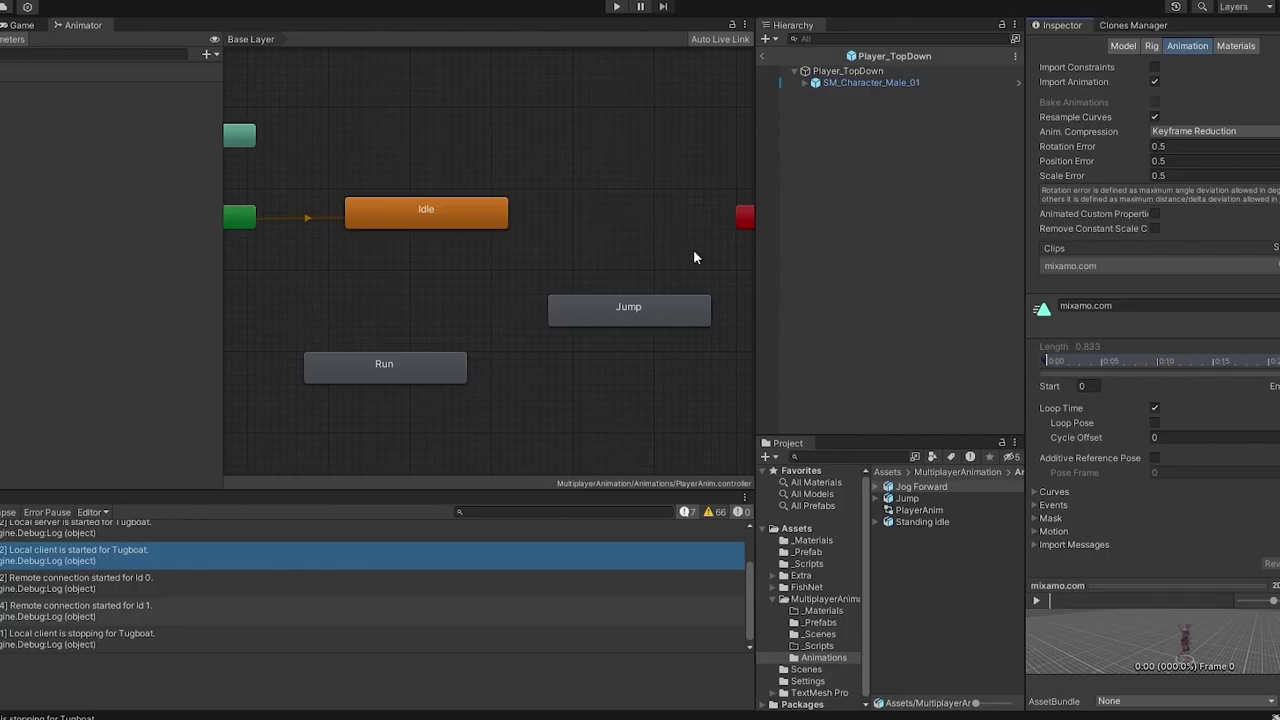
# Add a float parameter named Velocity to the PlayerAnim controller.
pyautogui.scroll(-2, 600, 260)
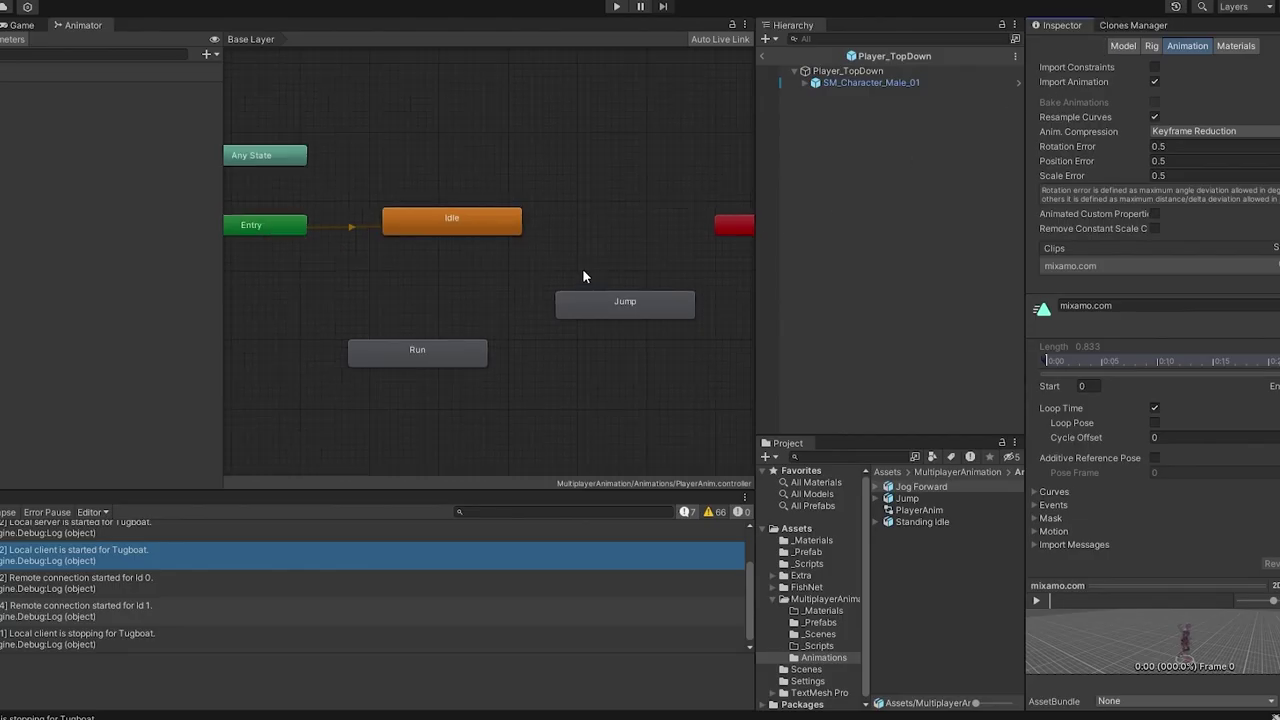
pyautogui.scroll(2, 584, 268)
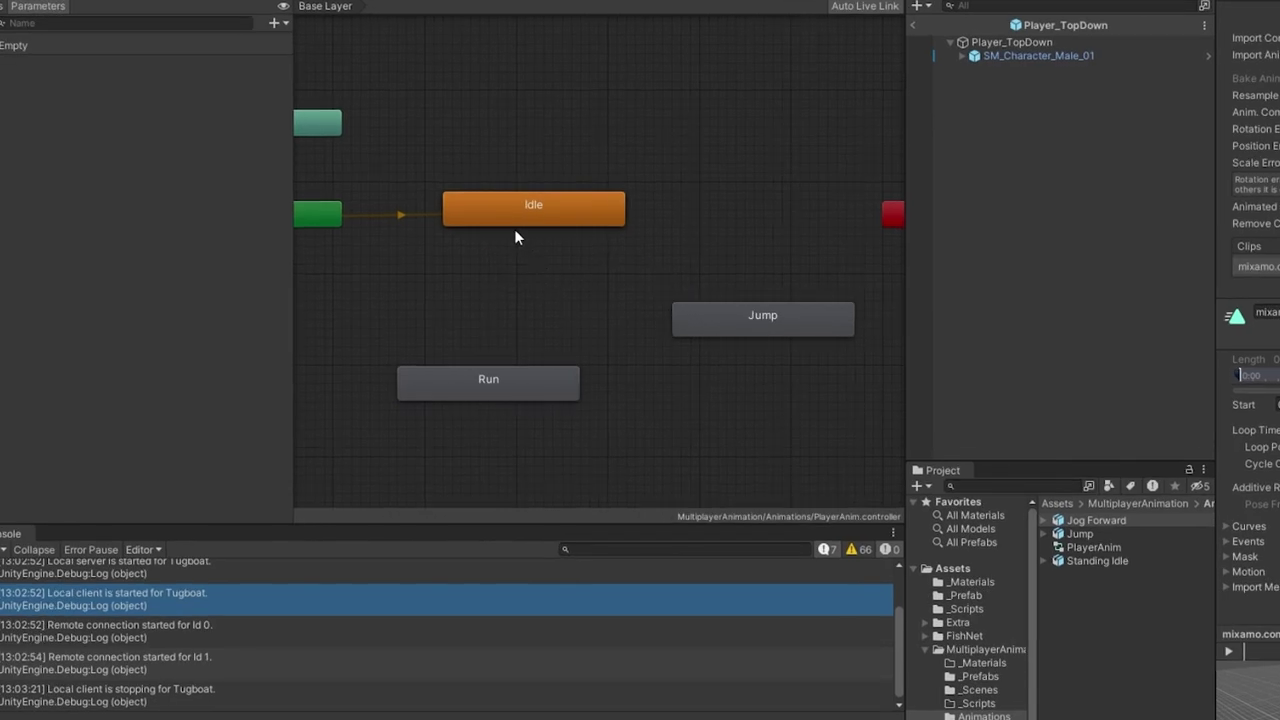
pyautogui.click(277, 22)
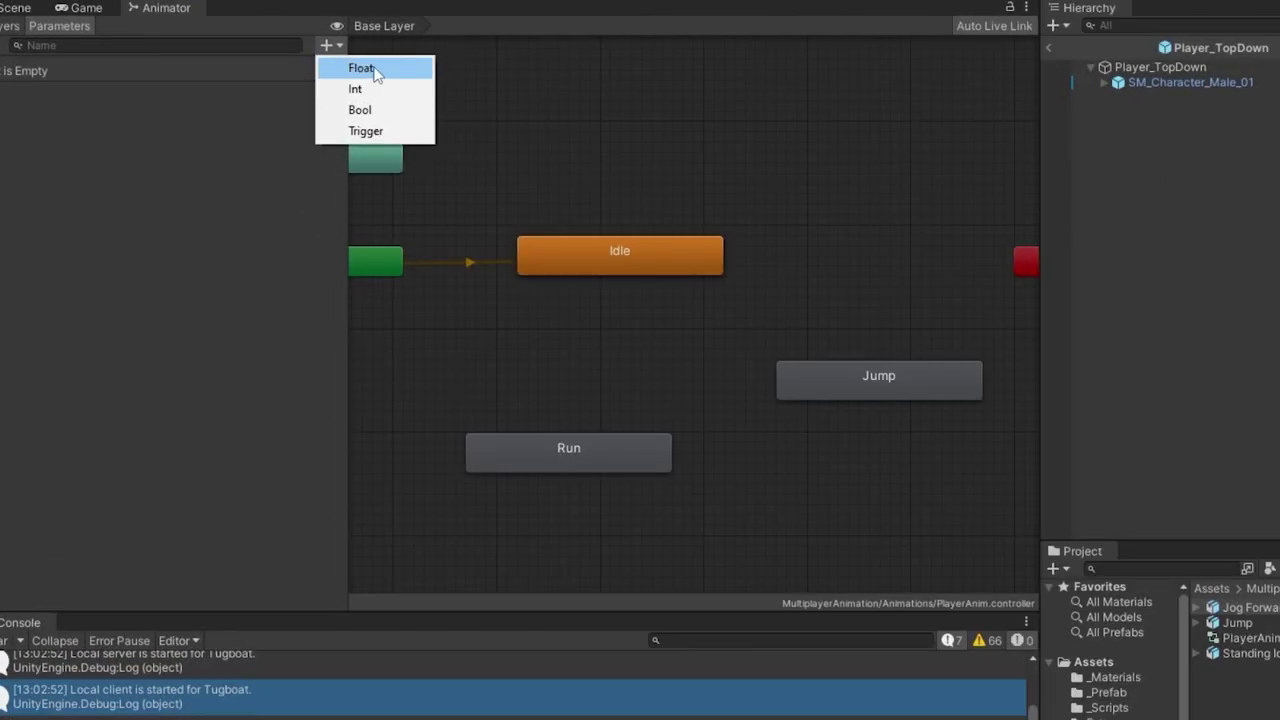
pyautogui.click(372, 72)
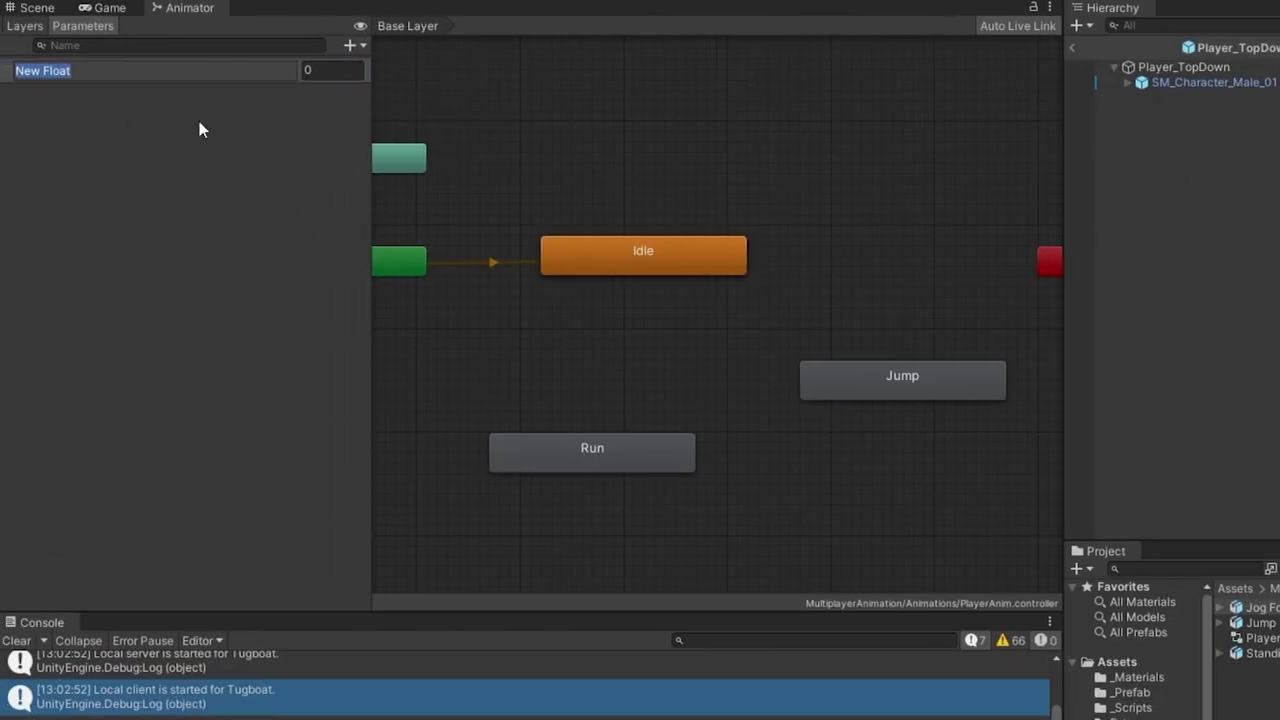
pyautogui.write('Velocity')
pyautogui.press('Return')
# Create a transition from the Idle state to the Run state.
pyautogui.rightClick(645, 255)
pyautogui.click(714, 266)
pyautogui.click(582, 468)
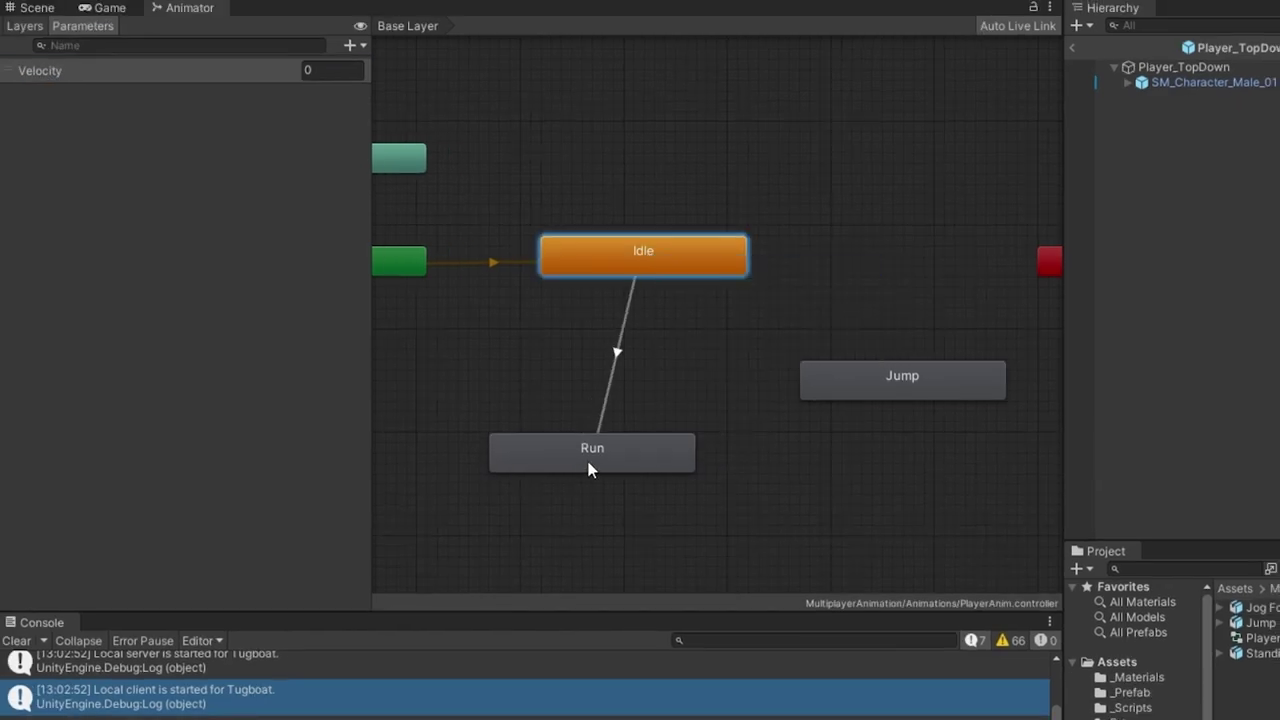
pyautogui.rightClick(648, 262)
pyautogui.click(604, 451)
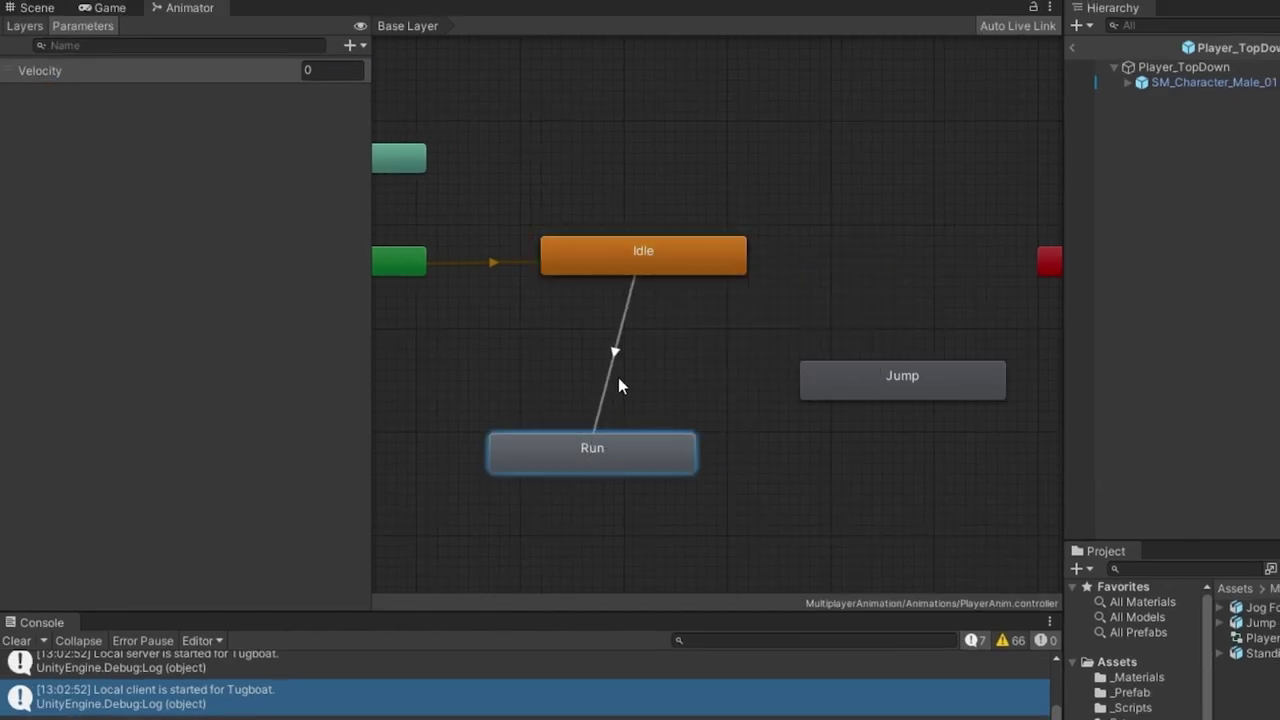
# Give the Idle to Run transition the condition Velocity Greater 0.1 and turn off Has Exit Time.
pyautogui.click(616, 380)
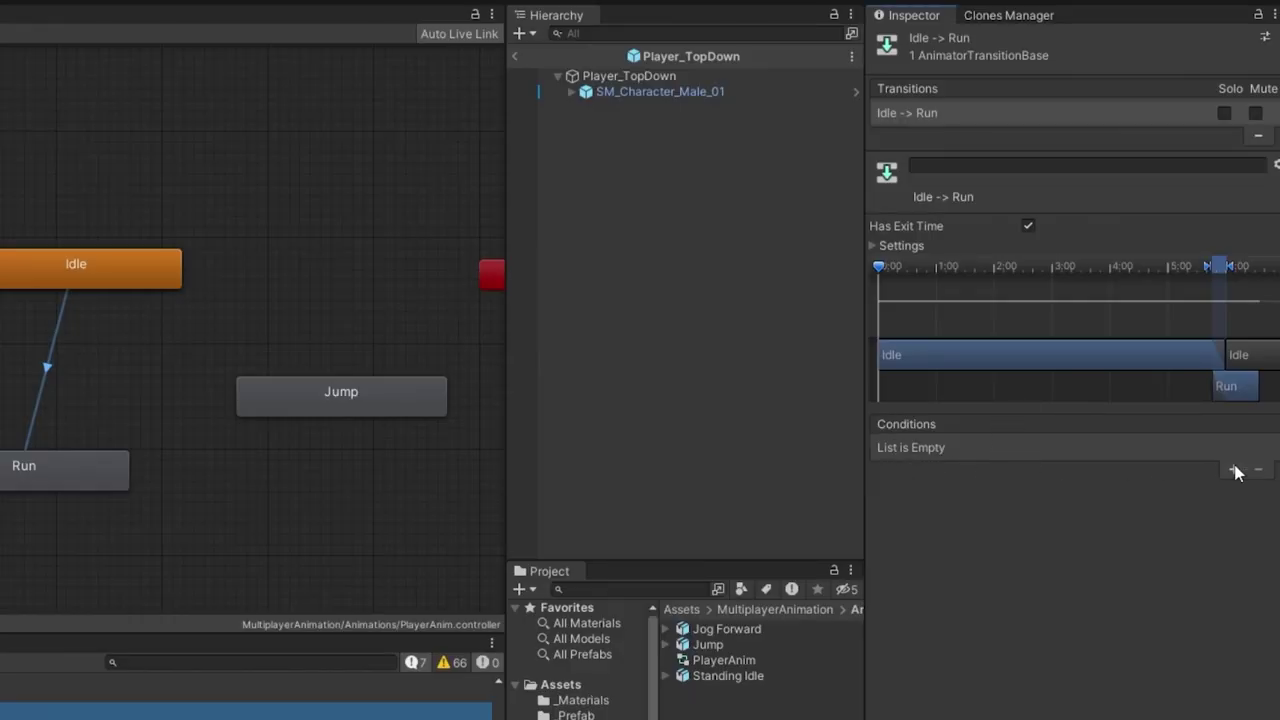
pyautogui.click(1234, 470)
pyautogui.click(1236, 448)
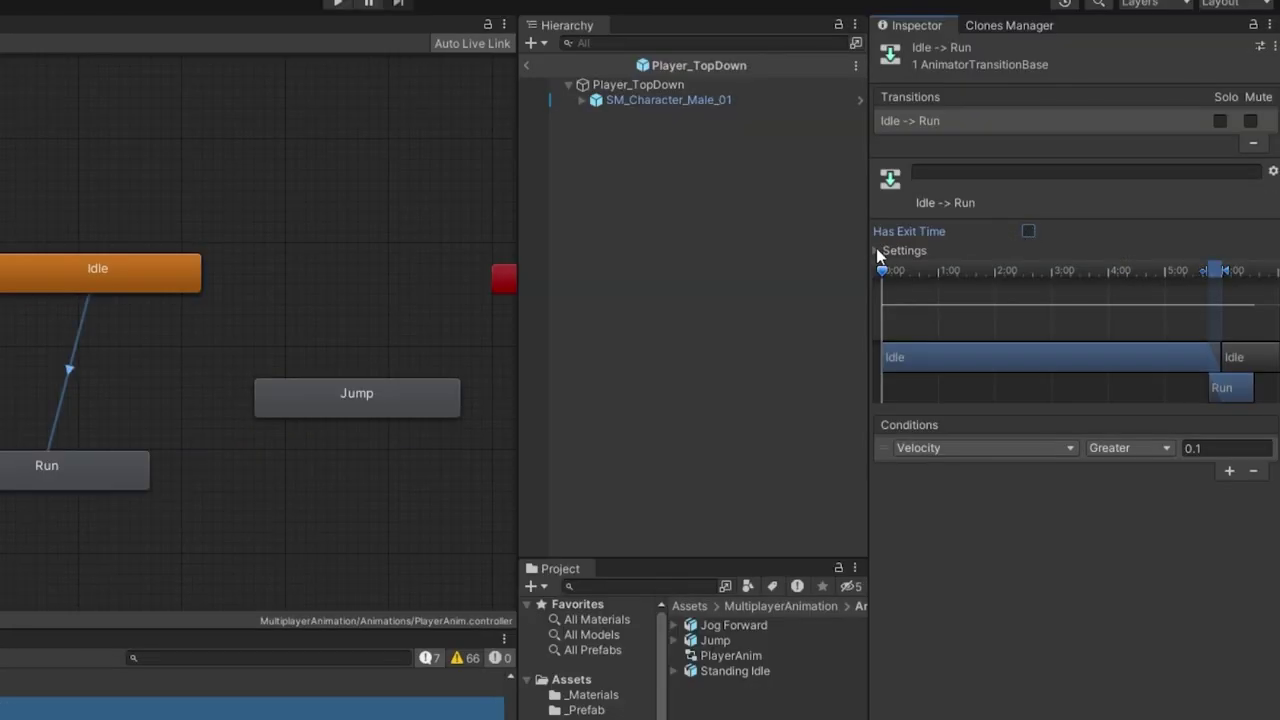
# Set the Idle to Run transition duration to 0.15 s and create a return transition from Run to Idle.
pyautogui.click(916, 251)
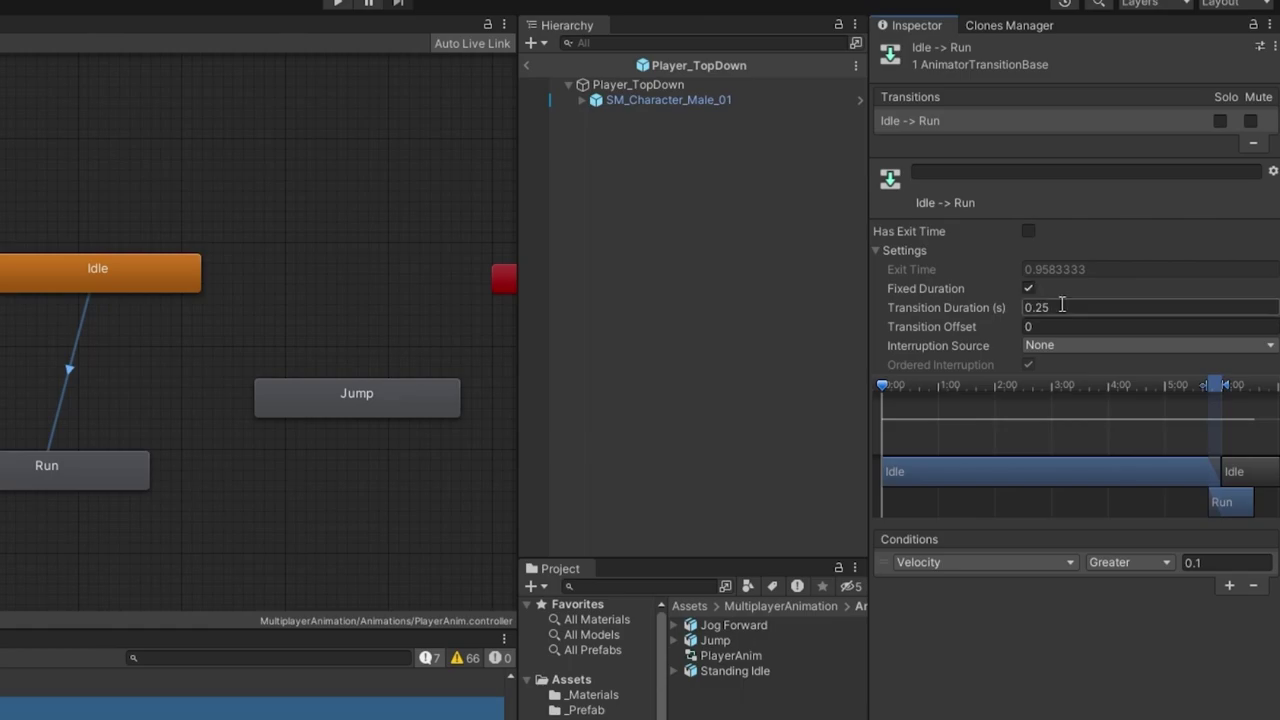
pyautogui.write('0.15')
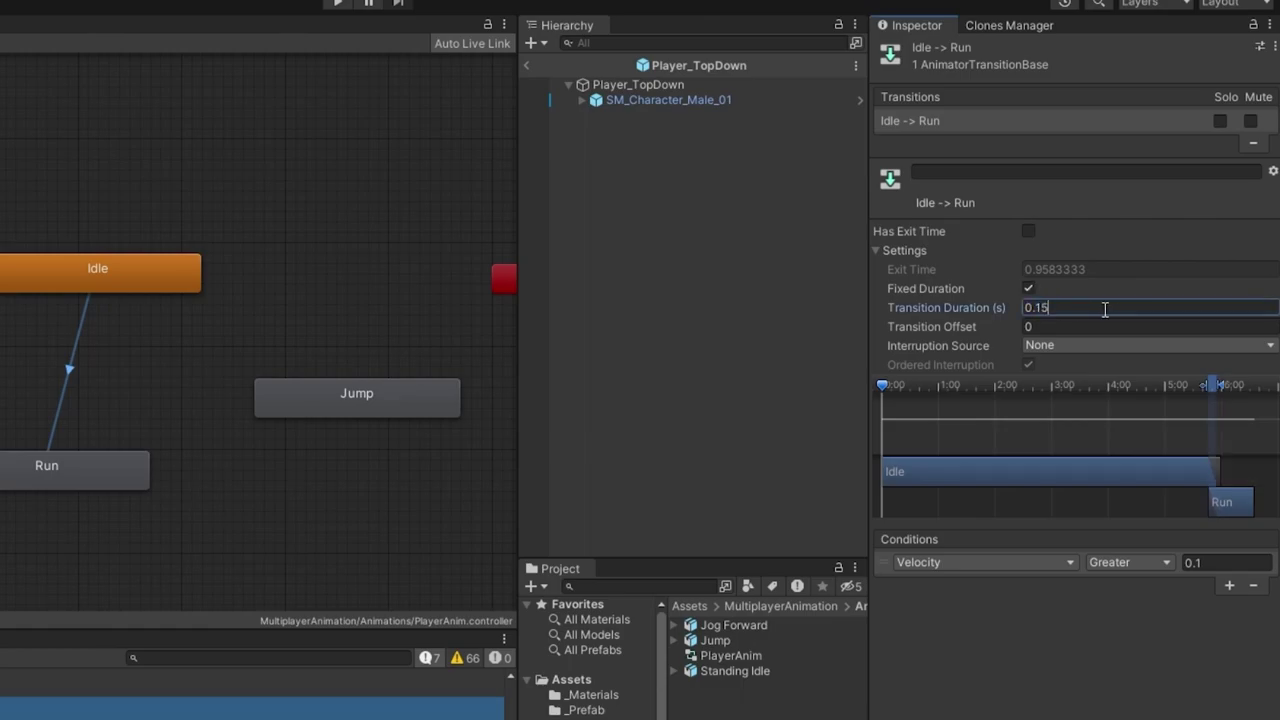
pyautogui.rightClick(53, 447)
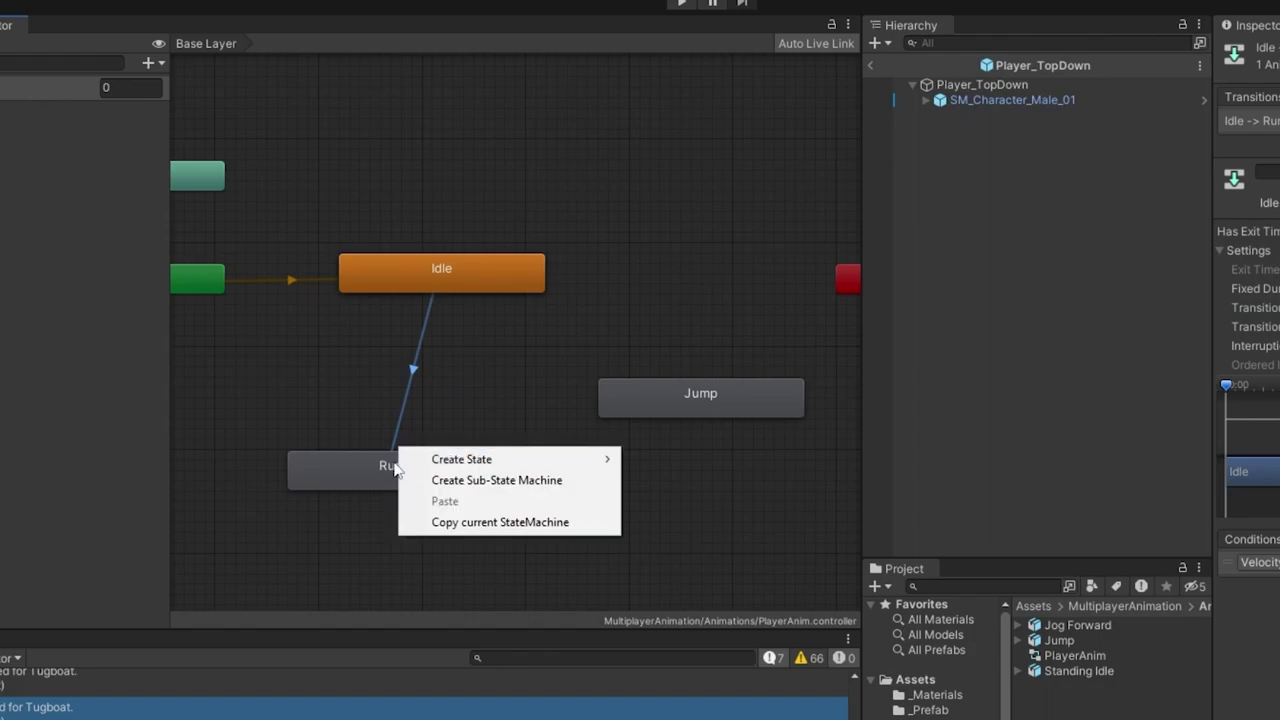
pyautogui.rightClick(44, 465)
pyautogui.click(84, 479)
pyautogui.click(120, 284)
# Configure the Run to Idle transition with condition Velocity Less 0.1, transition duration 0.1 s and Has Exit Time off.
pyautogui.click(419, 366)
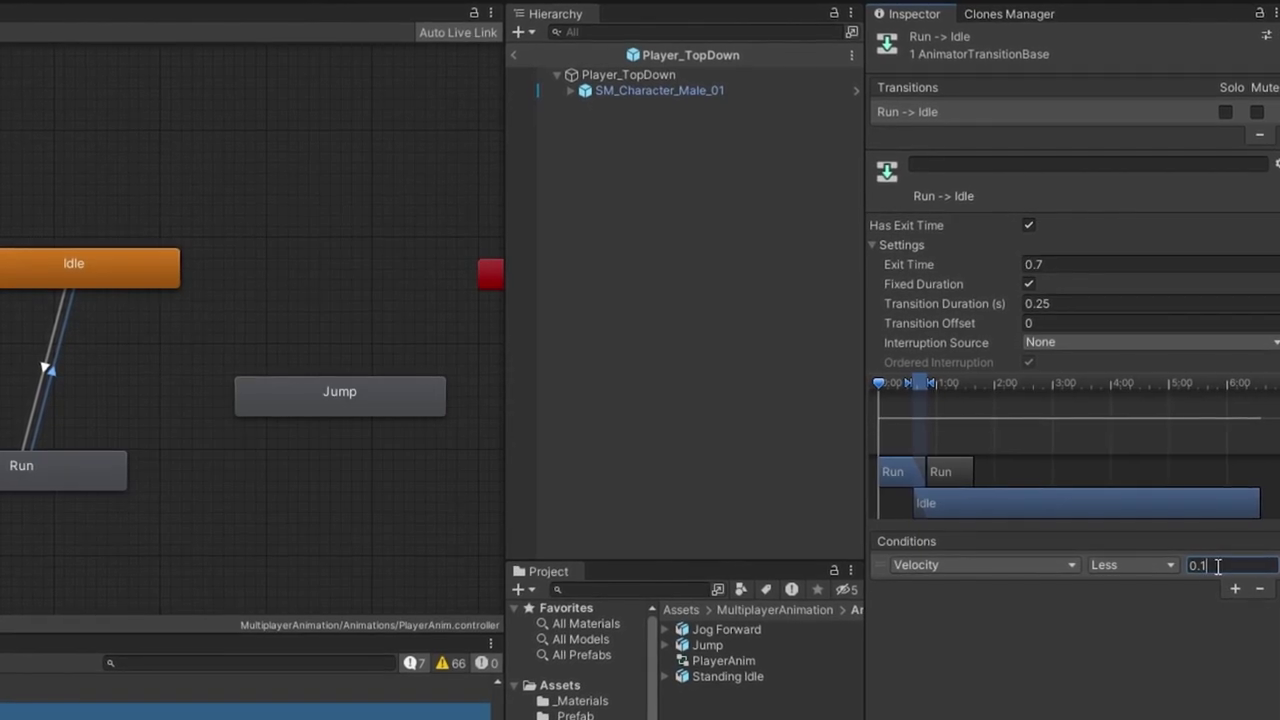
pyautogui.click(1047, 304)
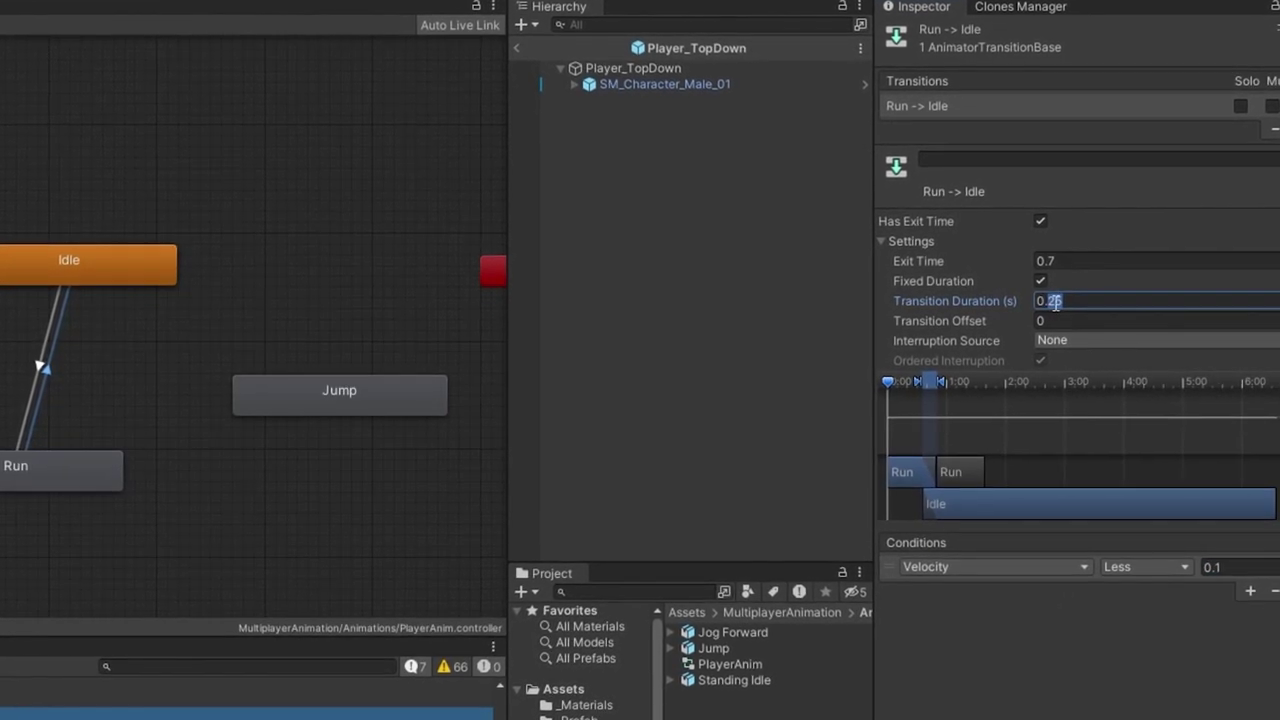
pyautogui.write('0.1')
pyautogui.click(1041, 220)
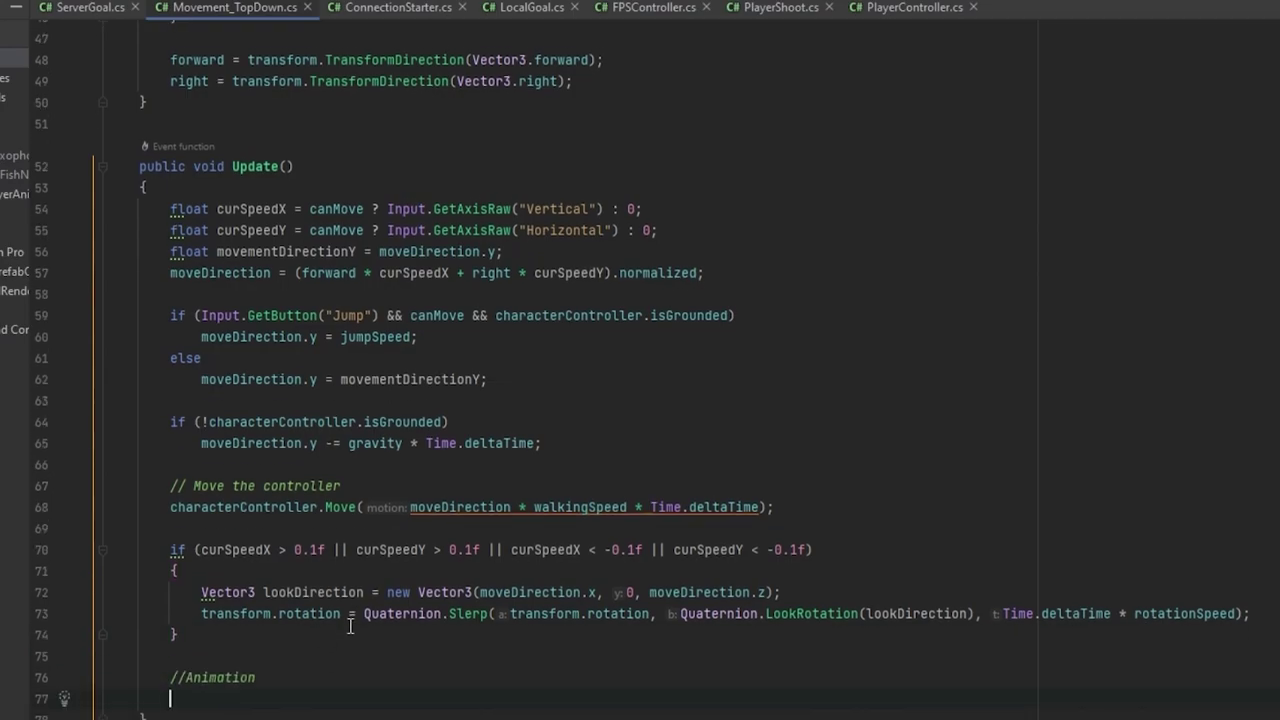
# Under the Animation comment in Update of Movement_TopDown.cs, write an animator.SetFloat call for the "Velocity" parameter.
pyautogui.scroll(9, 349, 629)
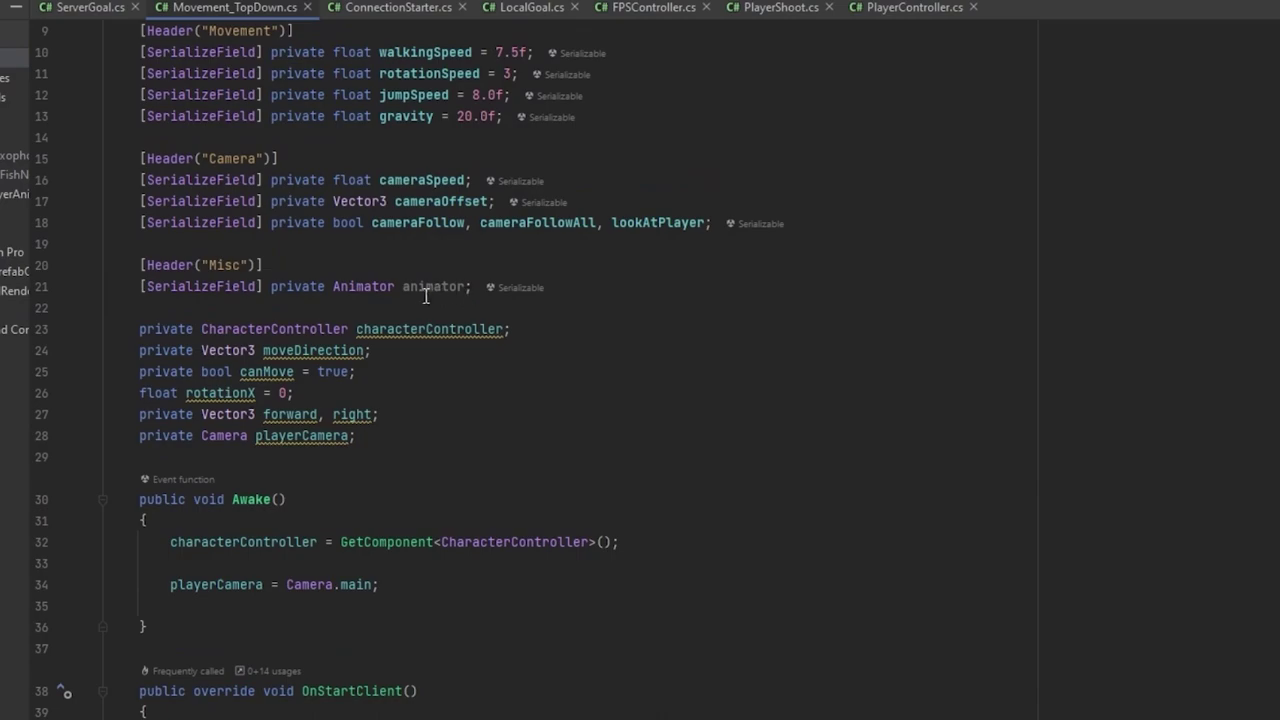
pyautogui.scroll(-13, 370, 458)
pyautogui.write('anim')
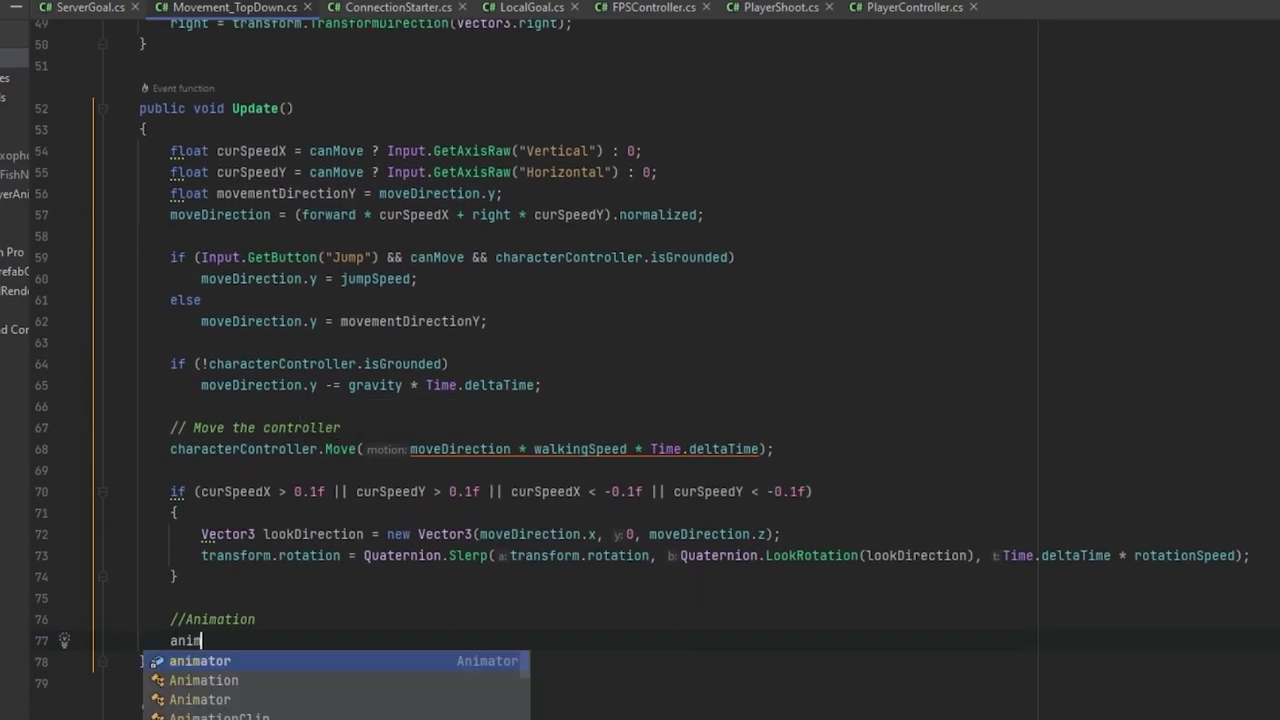
pyautogui.write('ator.seflo')
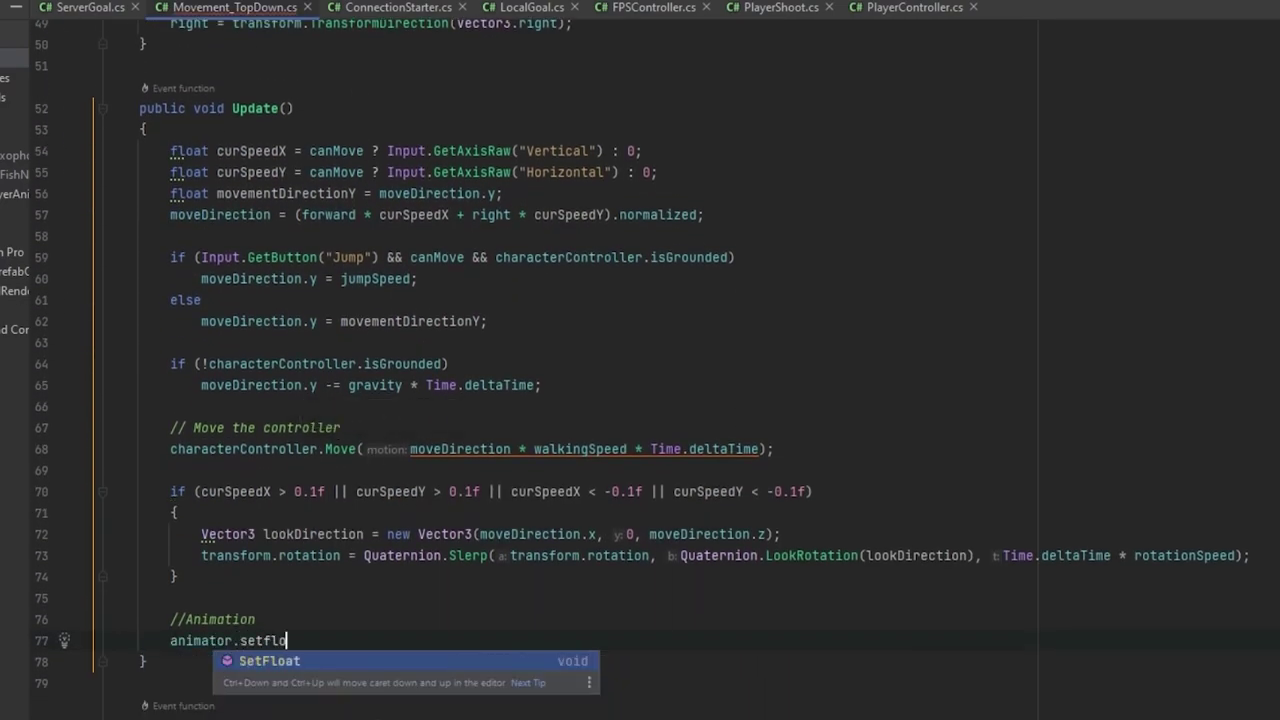
pyautogui.press('Return')
pyautogui.write('"Ve')
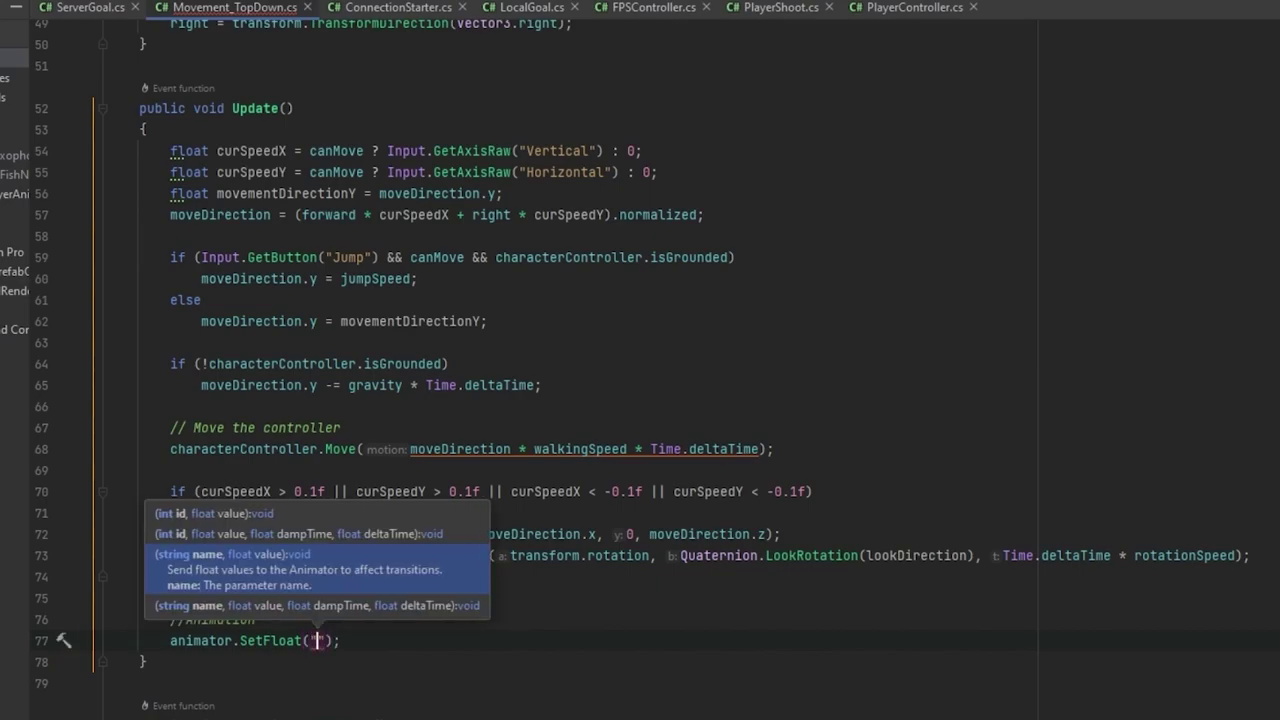
pyautogui.write('locity')
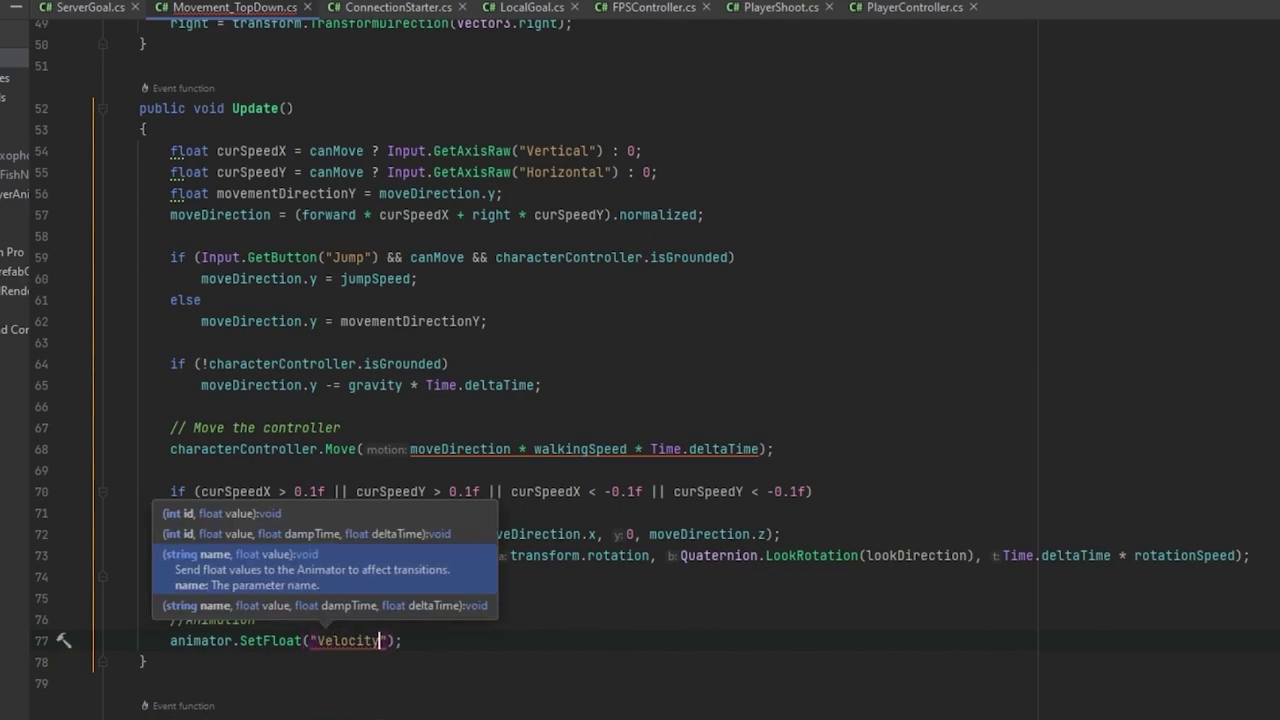
pyautogui.write('",')
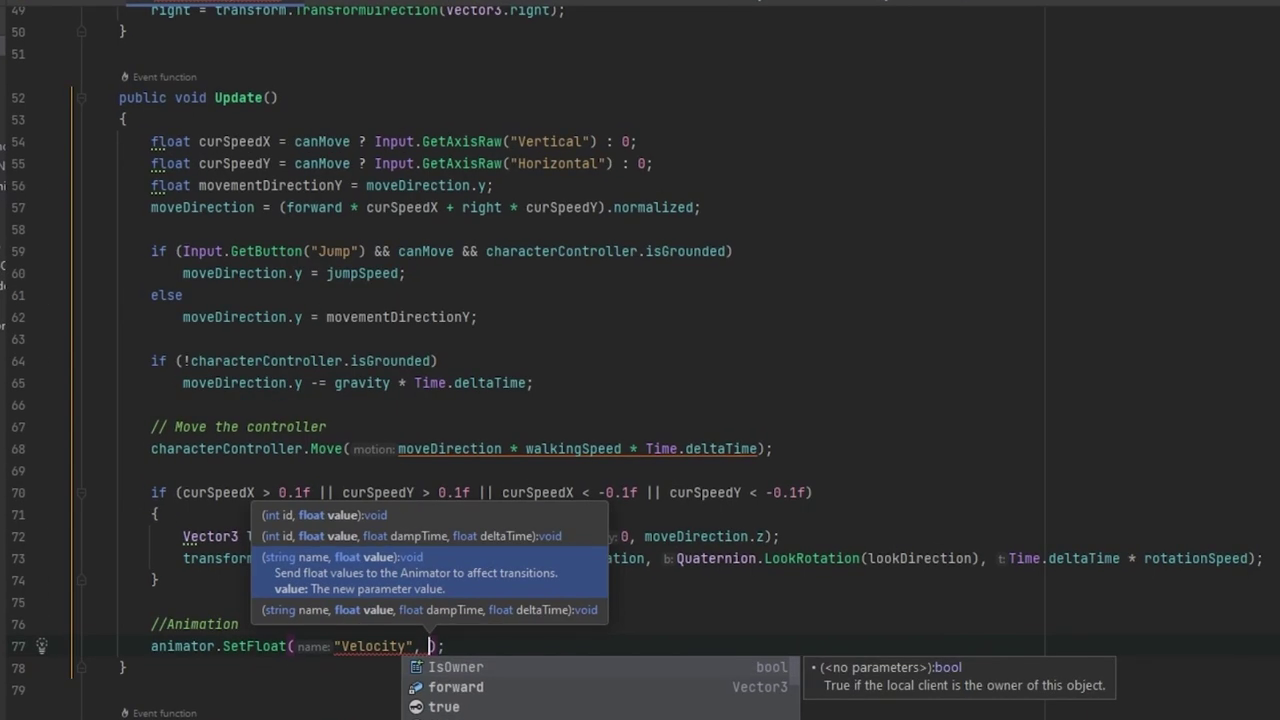
# Pass moveDirection.magnitude as the value of the animator.SetFloat call.
pyautogui.scroll(6, 255, 309)
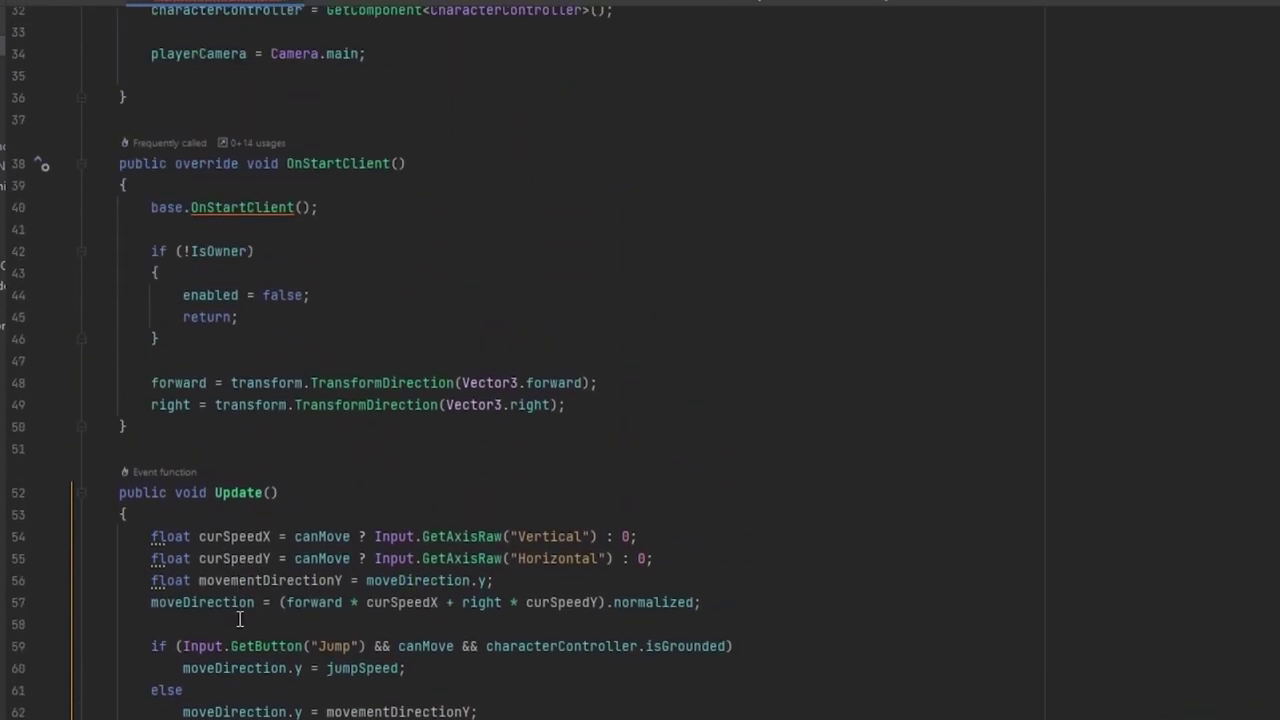
pyautogui.scroll(-8, 303, 607)
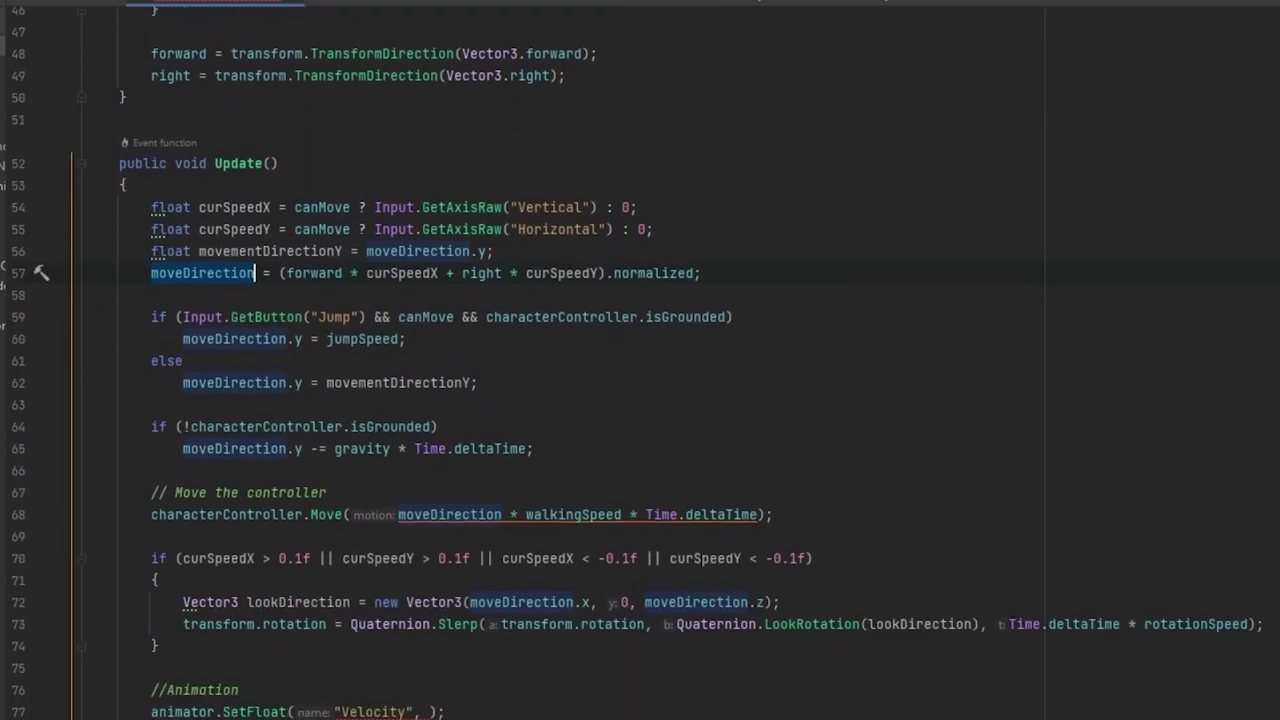
pyautogui.write('moveDirection')
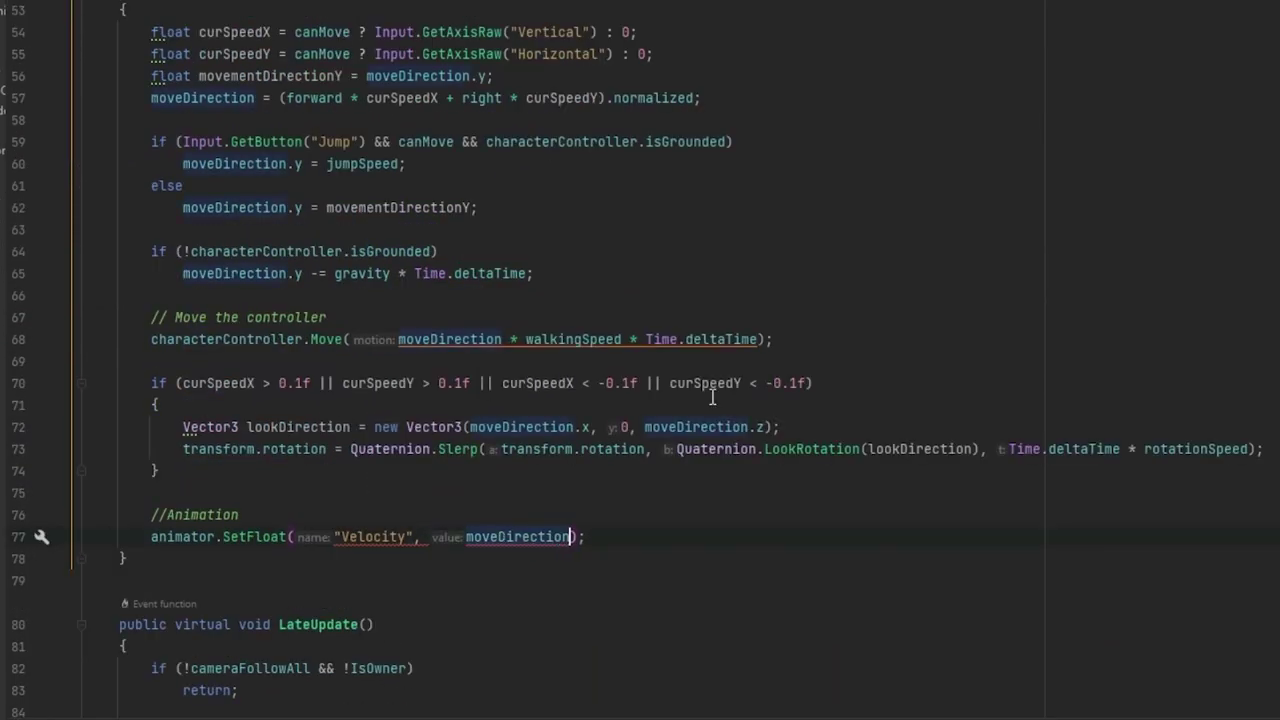
pyautogui.write('.ma')
pyautogui.press('Return')
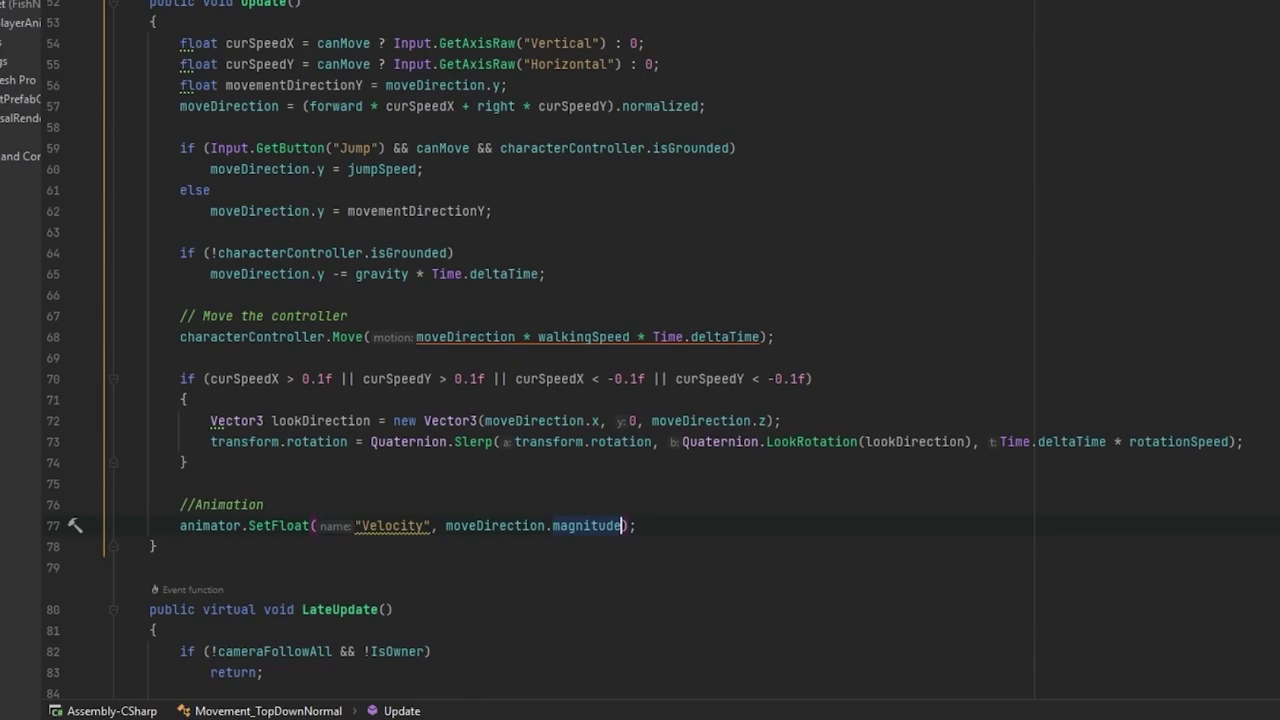
# Switch back to Unity and start play mode.
pyautogui.click(240, 708)
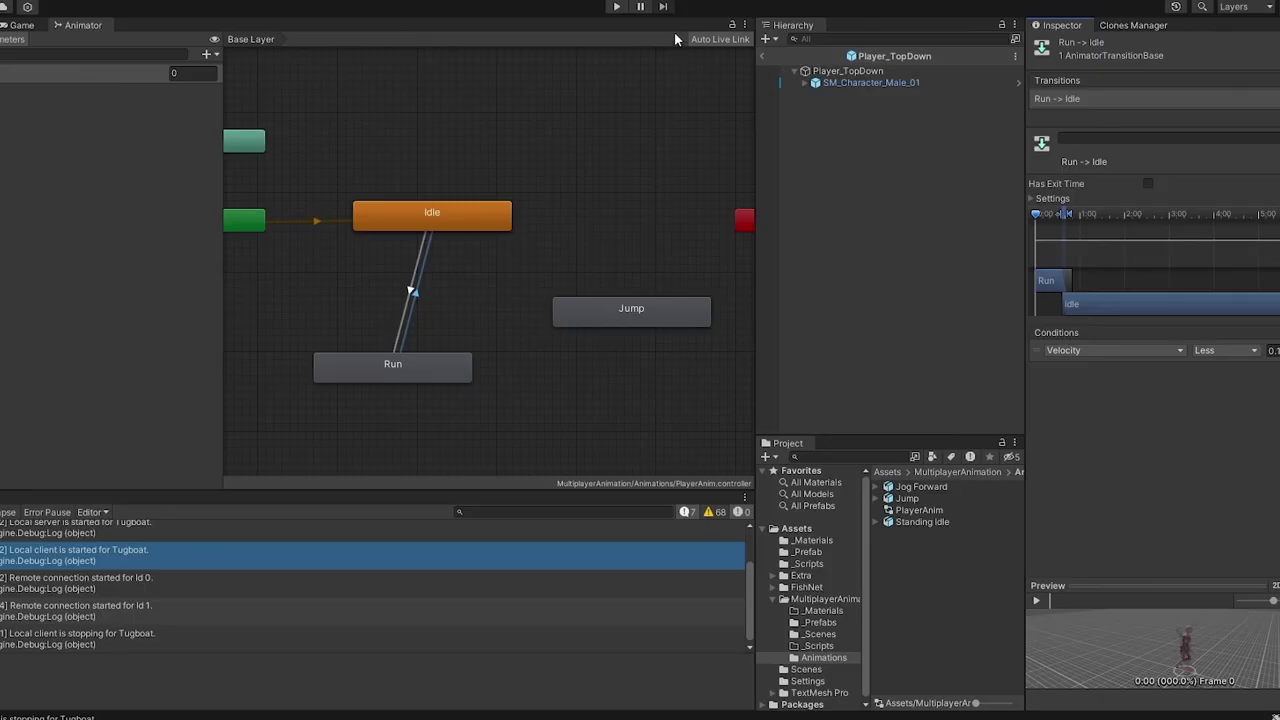
pyautogui.click(617, 7)
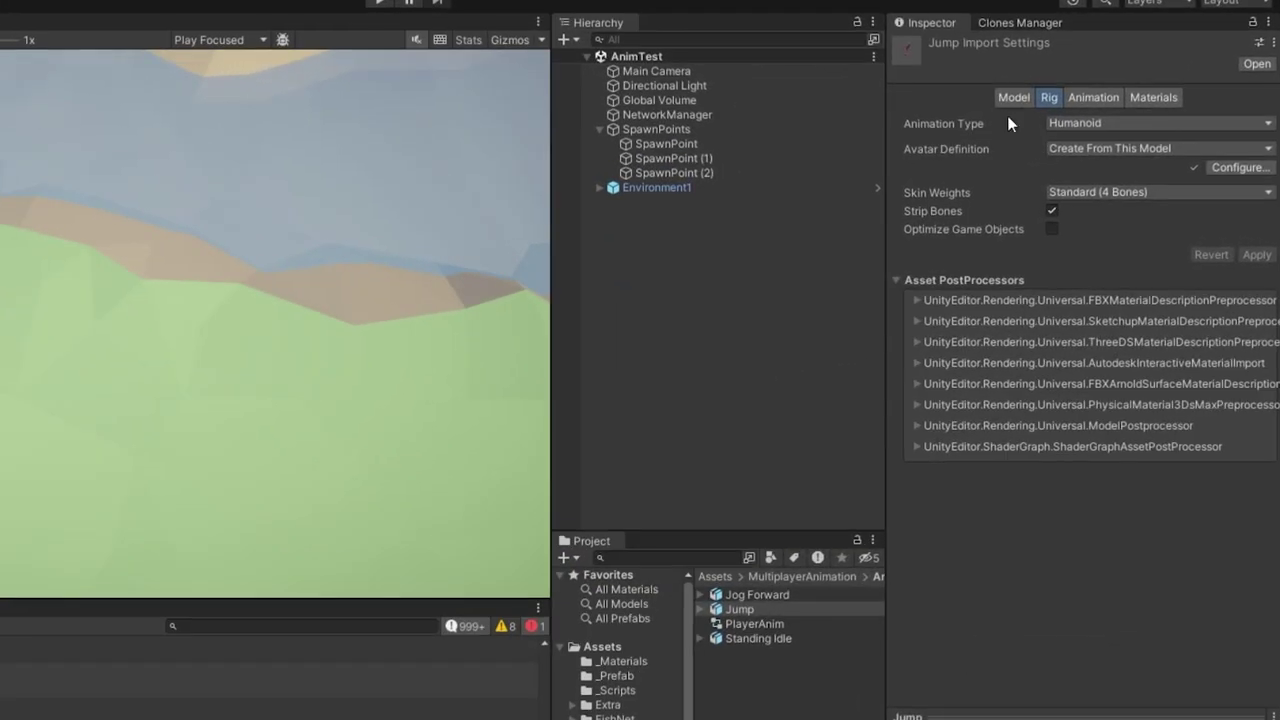
# Check the Animation Type options in the Jump model's rig import settings.
pyautogui.click(1110, 125)
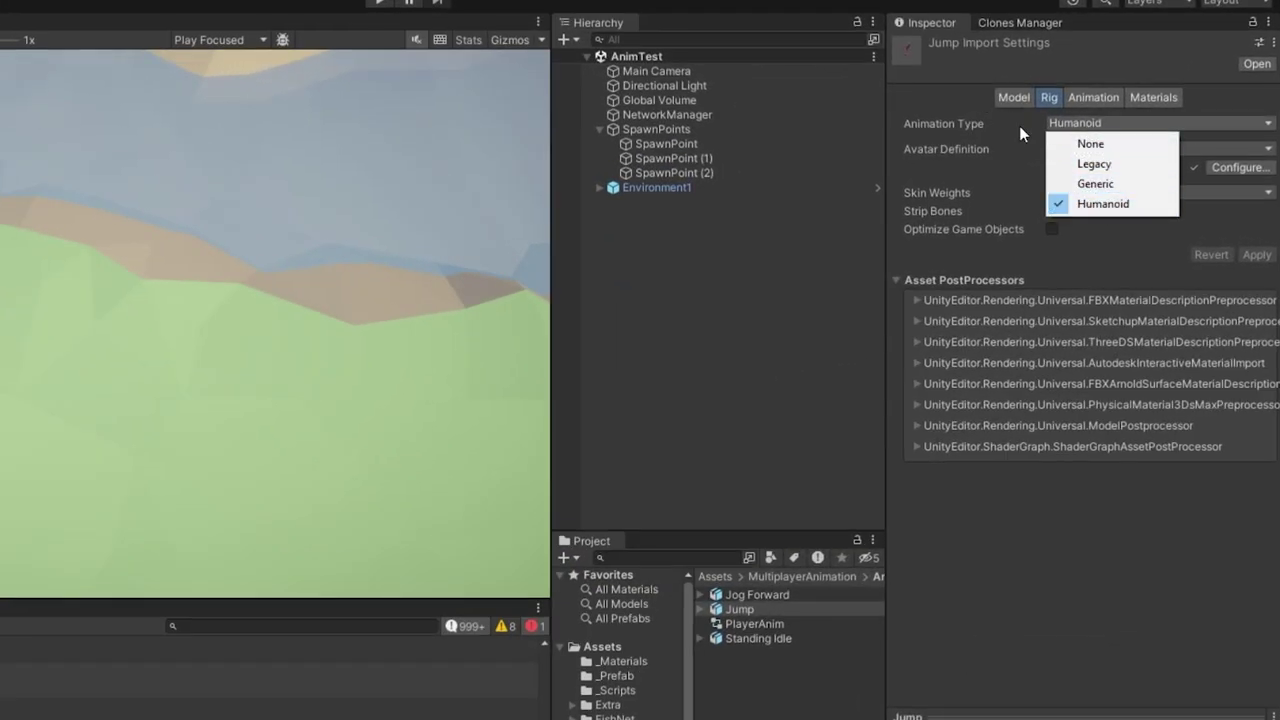
pyautogui.click(89, 224)
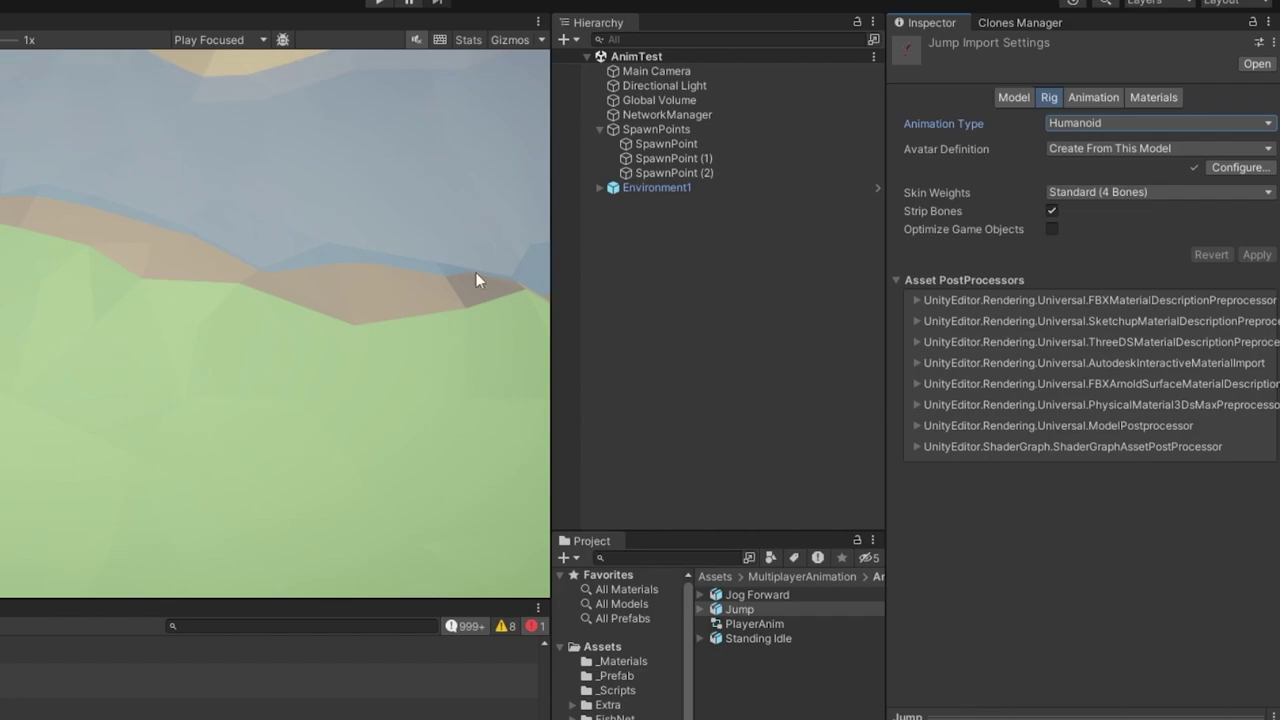
pyautogui.click(418, 448)
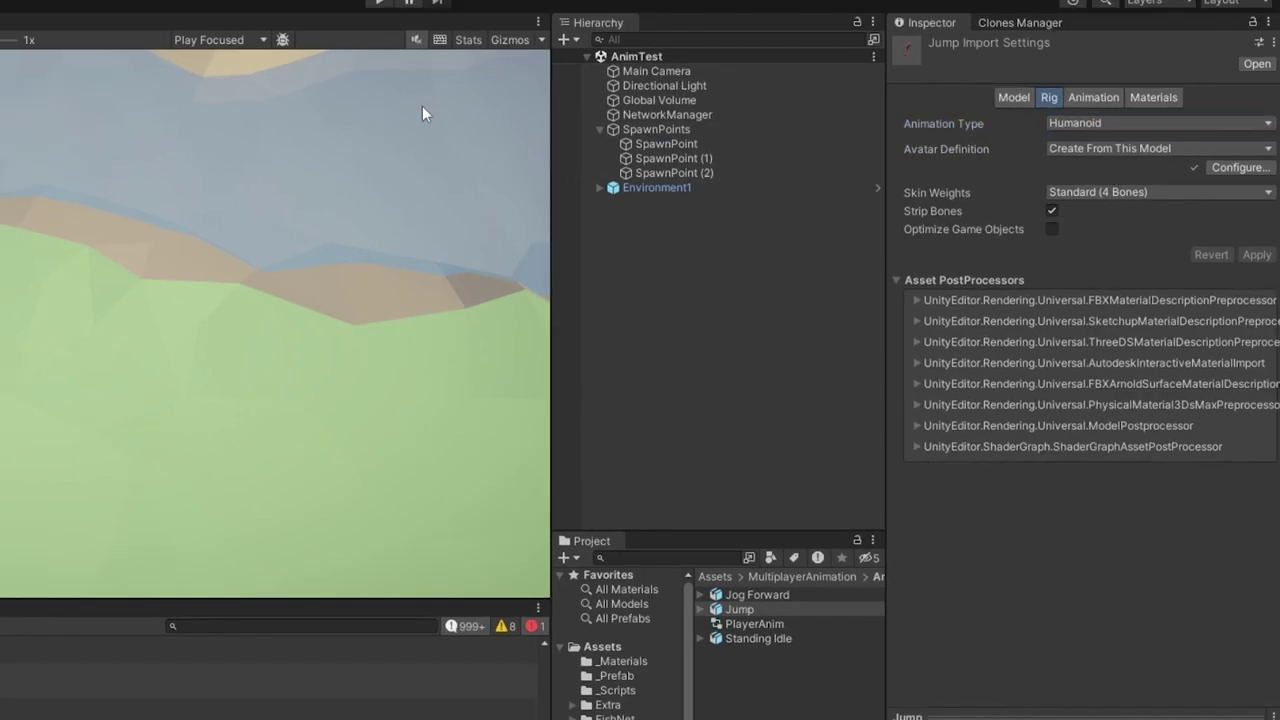
# Play the AnimTest scene and move the player in all directions to test the idle and run animations.
pyautogui.click(380, 3)
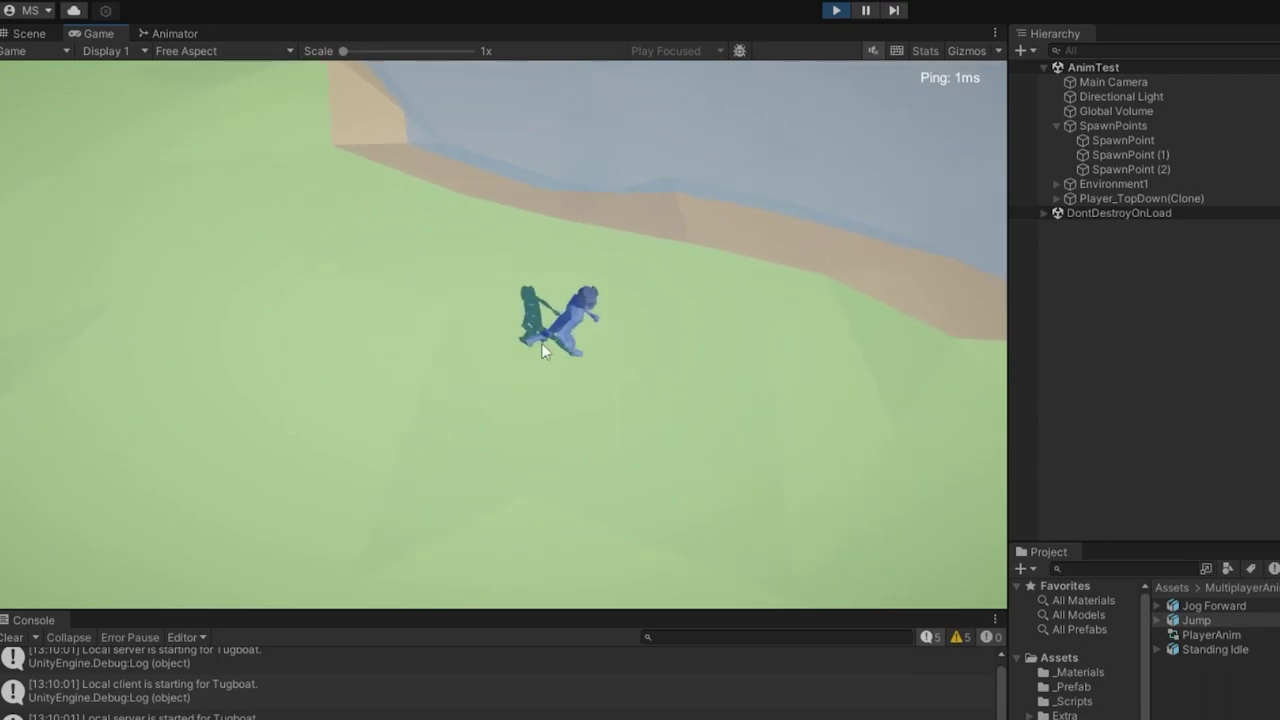
pyautogui.press('a')
pyautogui.press('w')
pyautogui.press('s')
pyautogui.press('d')
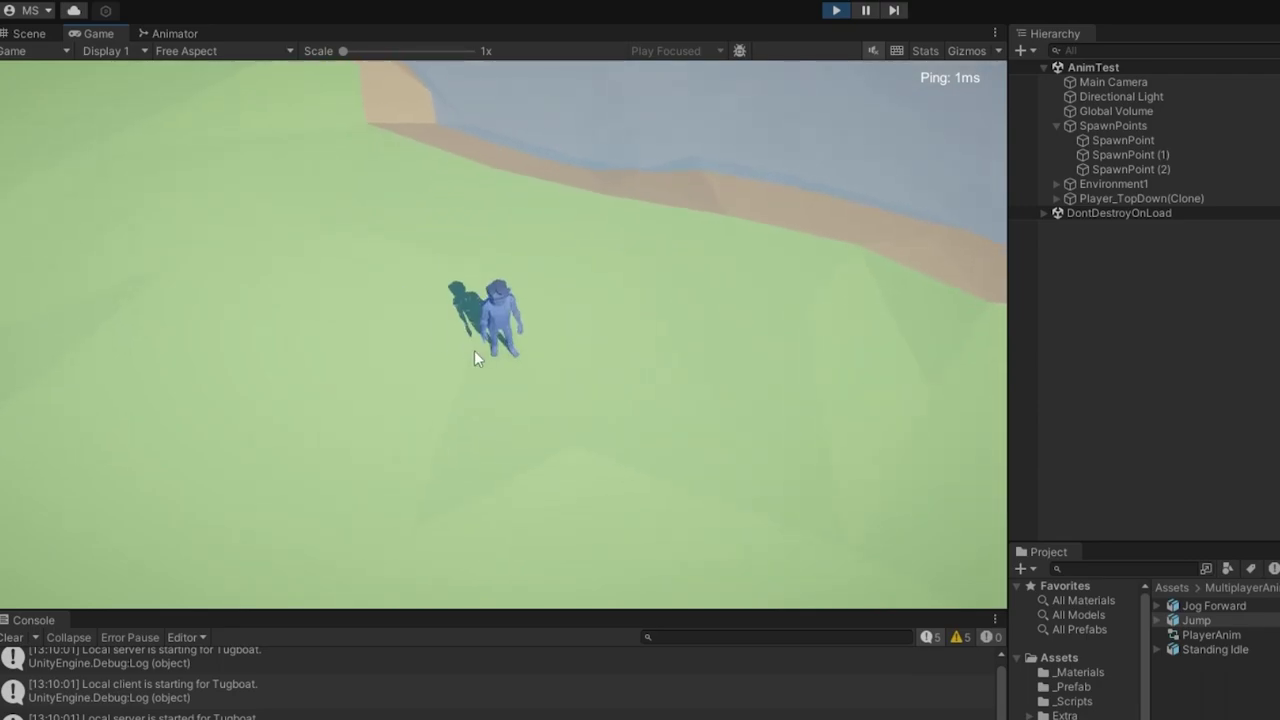
pyautogui.press('d')
pyautogui.press('s')
pyautogui.press('a')
pyautogui.press('w')
pyautogui.press('d')
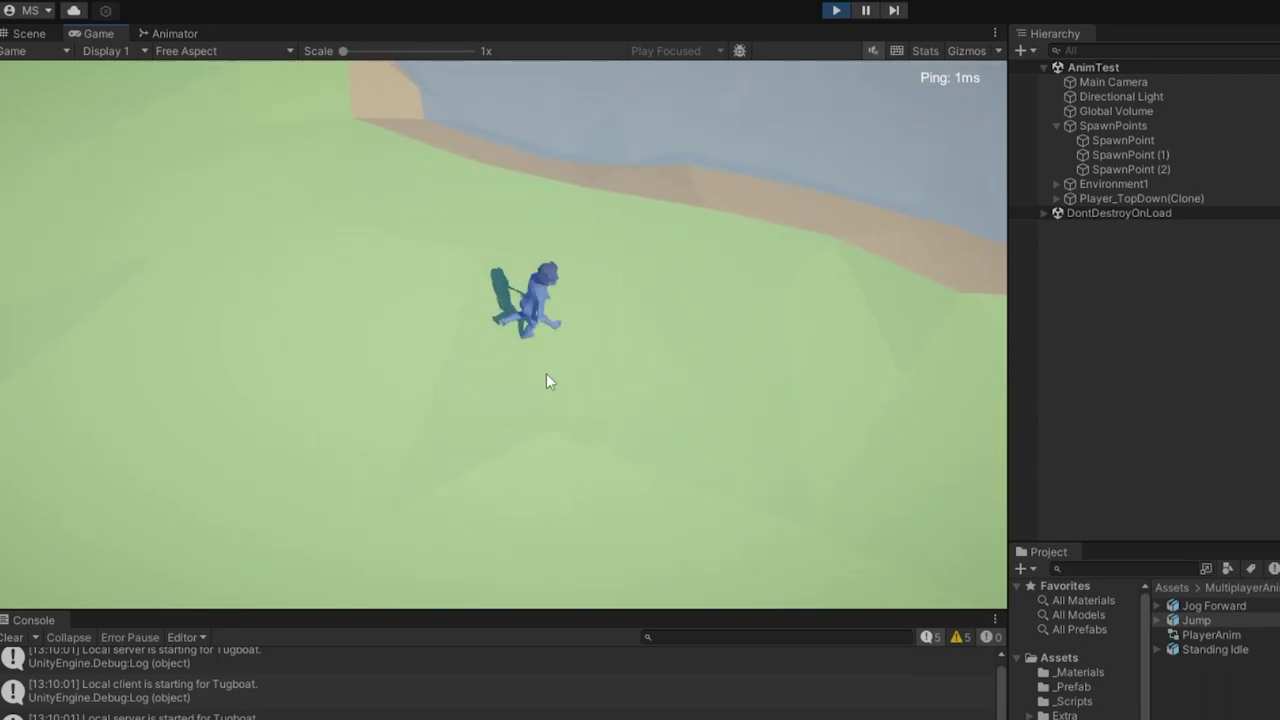
pyautogui.press('s')
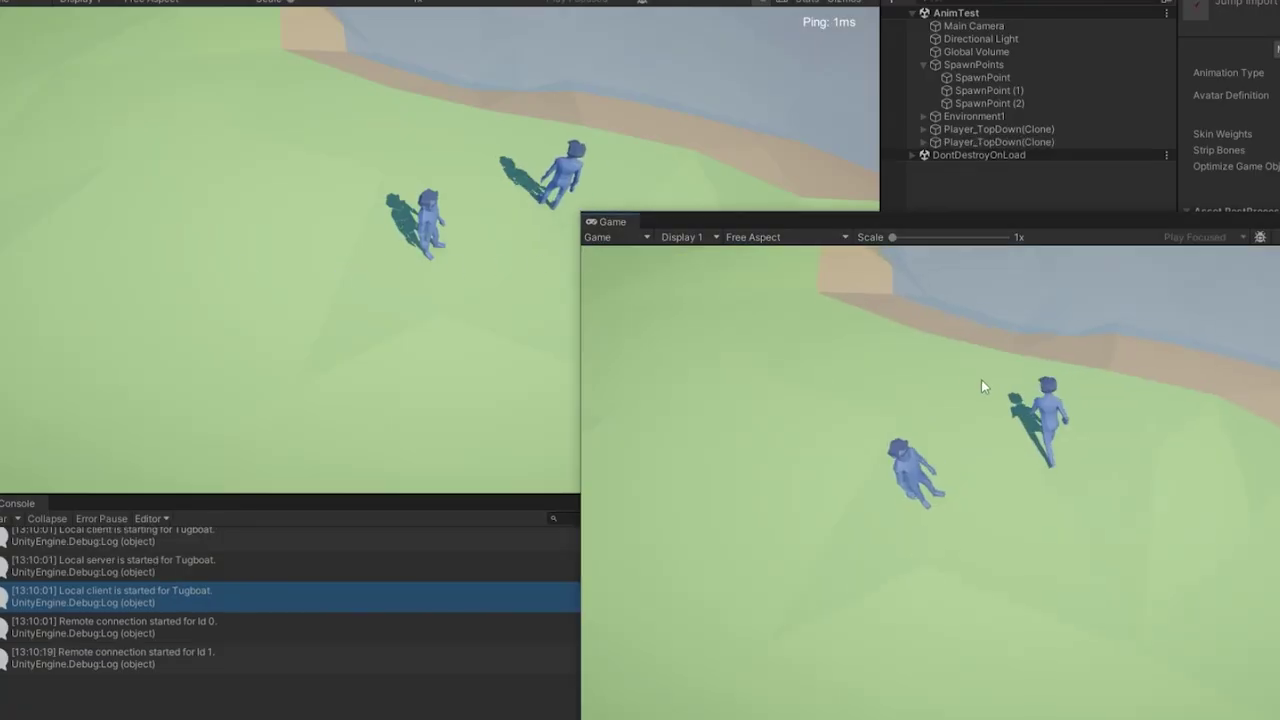
# Move the second client's player around and compare its animation in both game windows.
pyautogui.press('a')
pyautogui.press('s')
pyautogui.press('d')
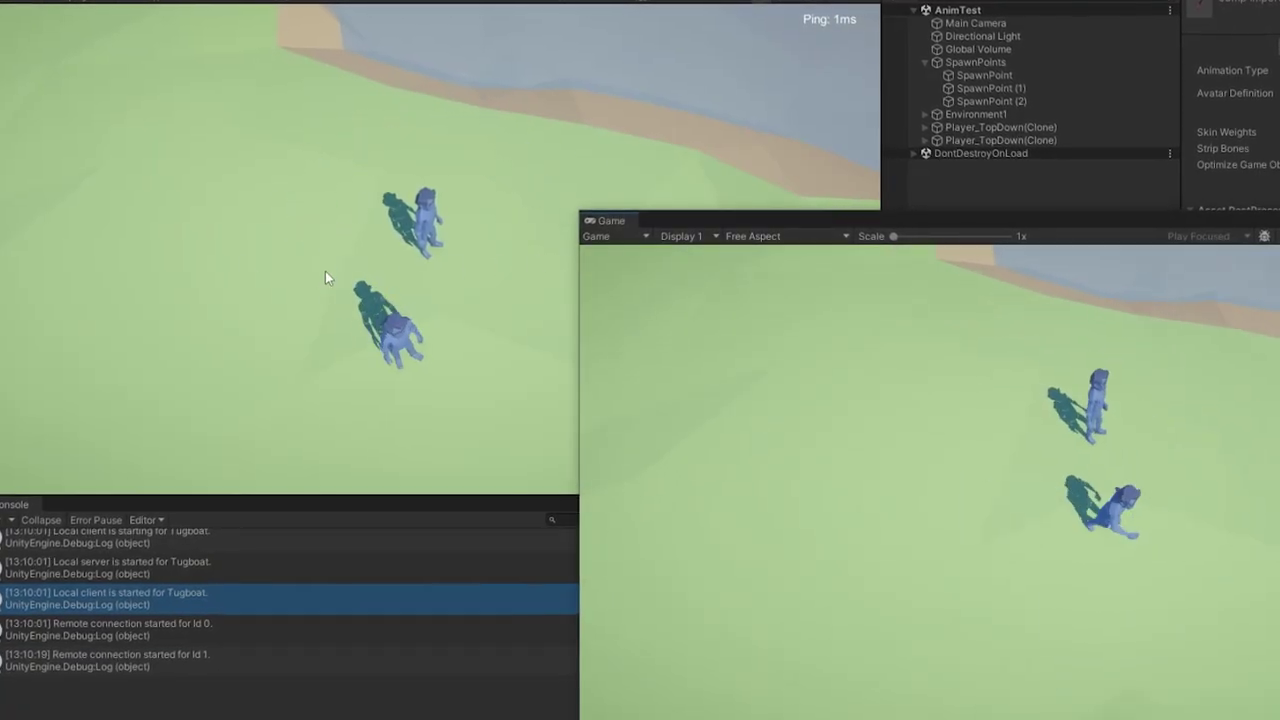
pyautogui.press('w')
pyautogui.press('a')
pyautogui.press('s')
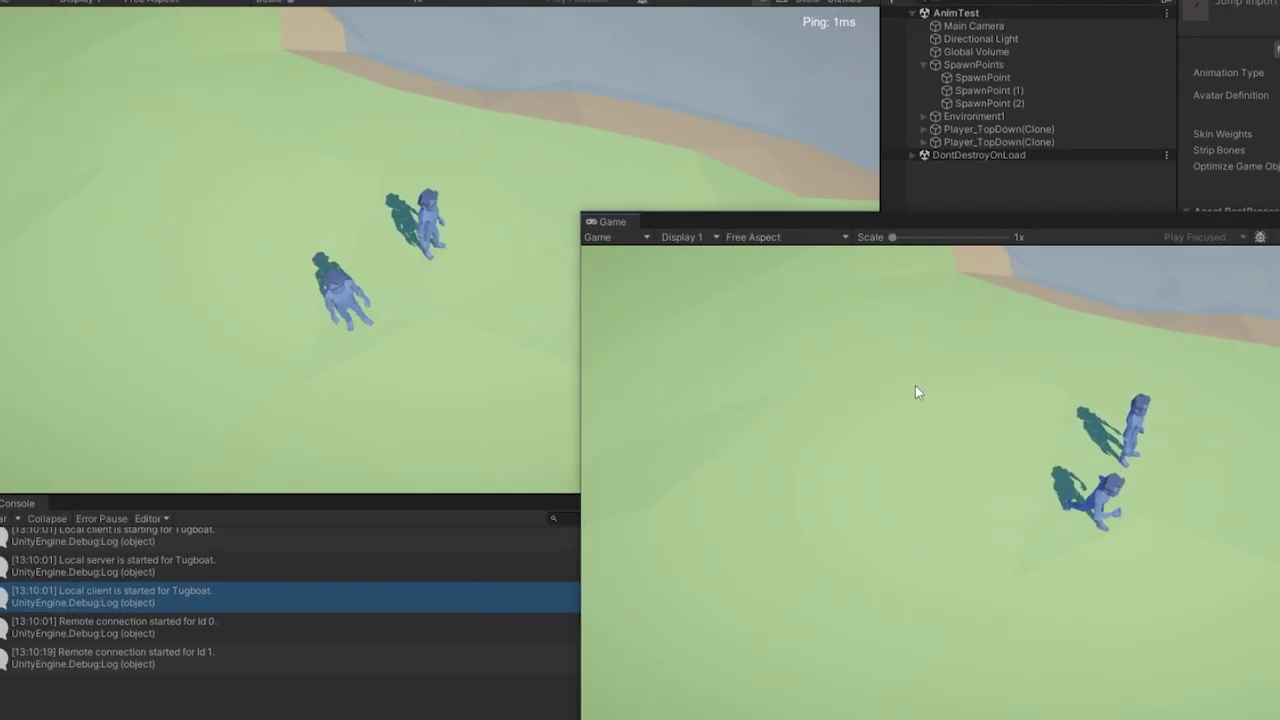
pyautogui.press('d')
pyautogui.press('w')
pyautogui.press('a')
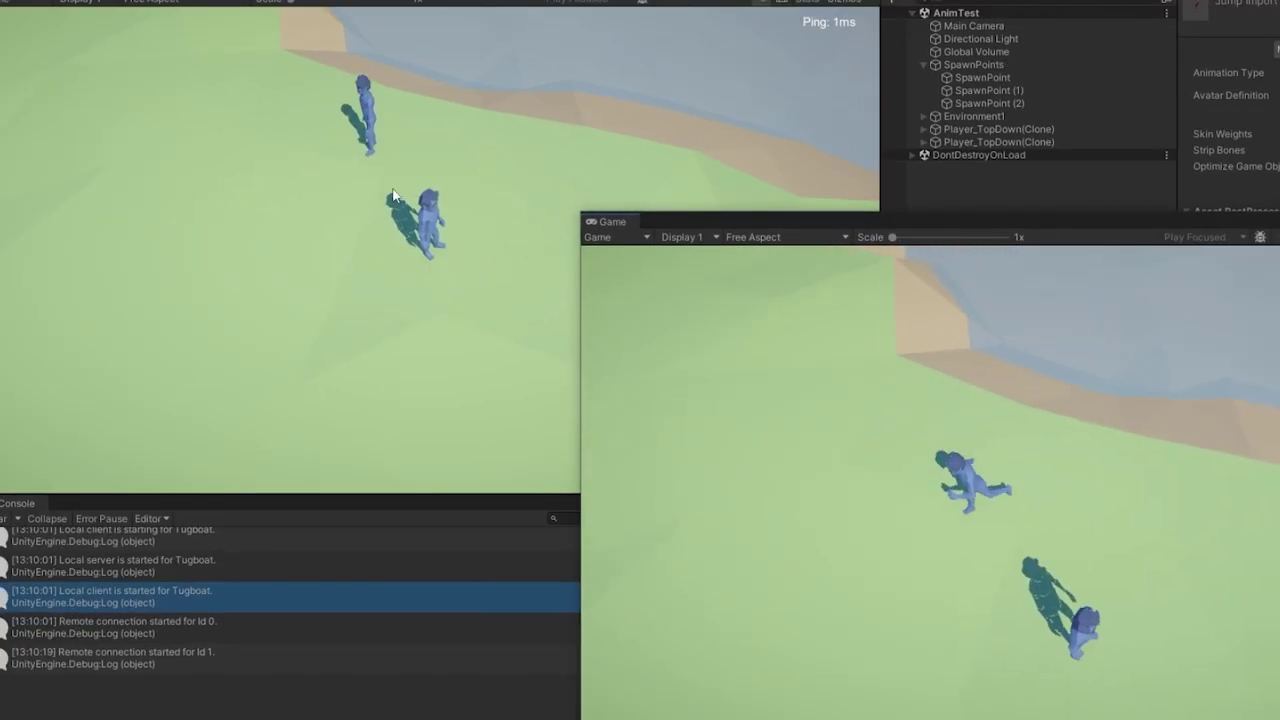
pyautogui.press('s')
pyautogui.press('d')
pyautogui.press('w')
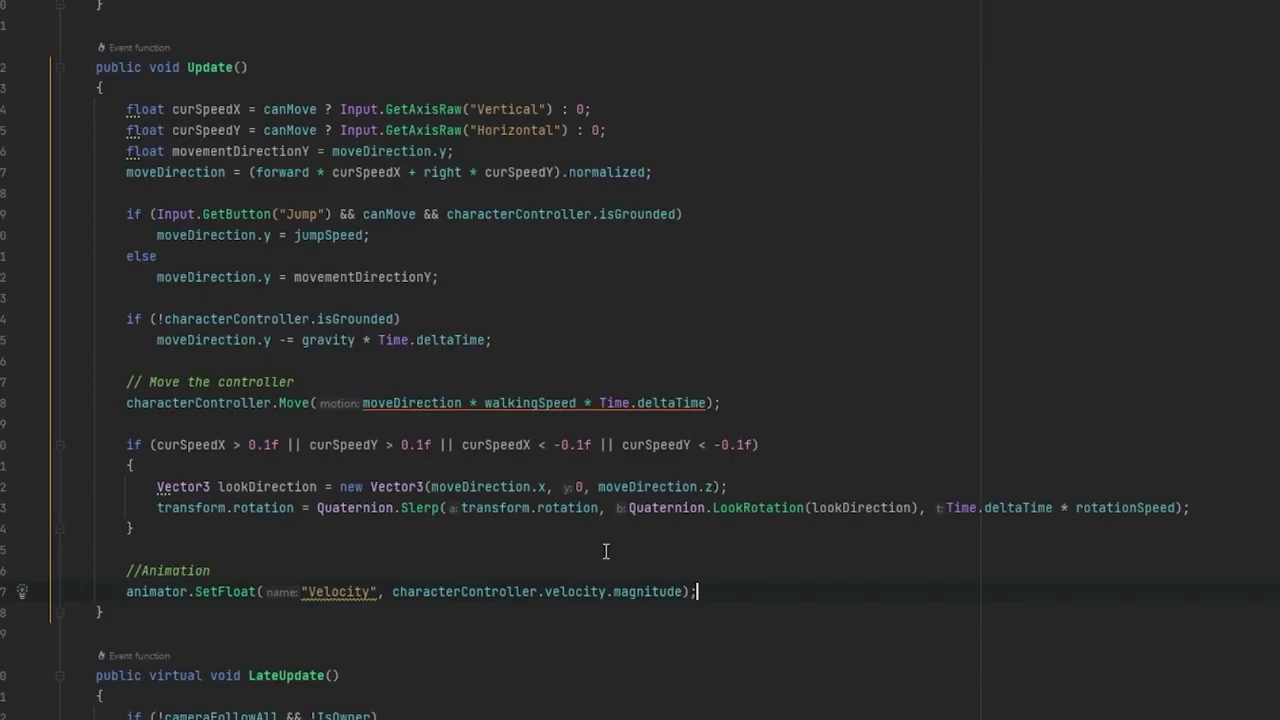
# Examine the characterController.velocity.magnitude argument of the animator.SetFloat call in Update.
pyautogui.click(540, 596)
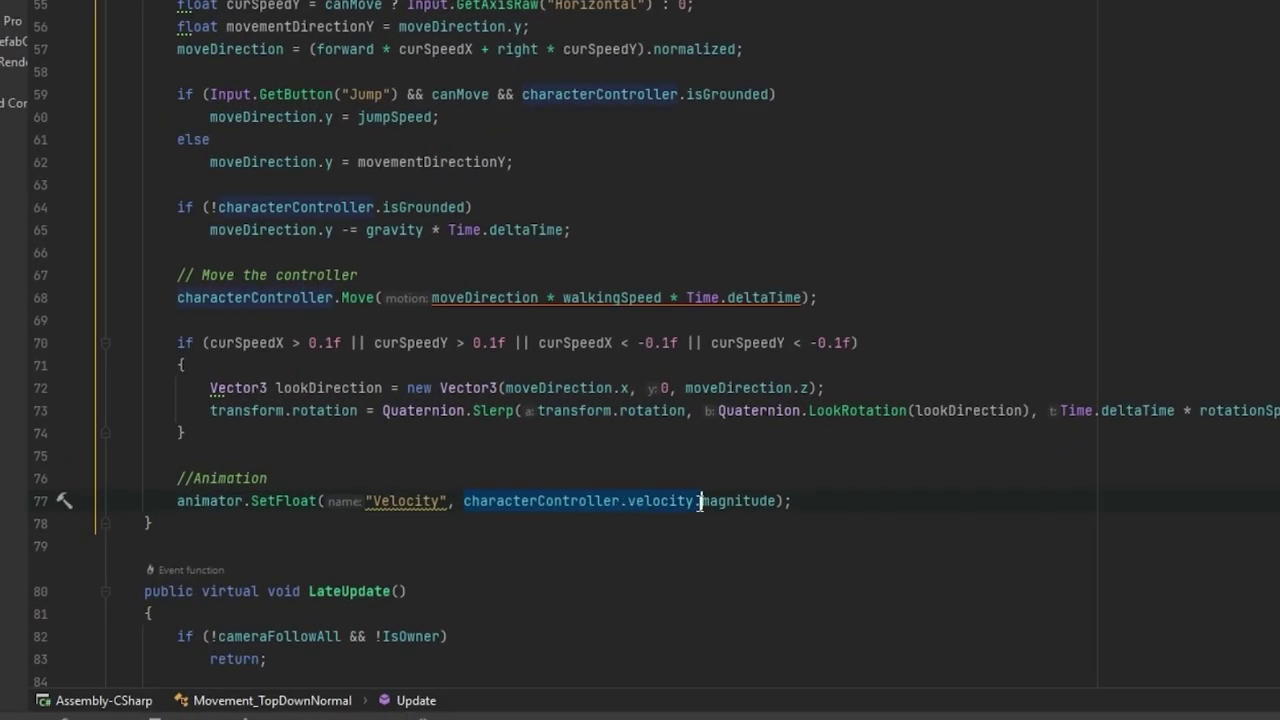
pyautogui.moveTo(690, 500); pyautogui.dragTo(755, 500)
pyautogui.click(815, 500)
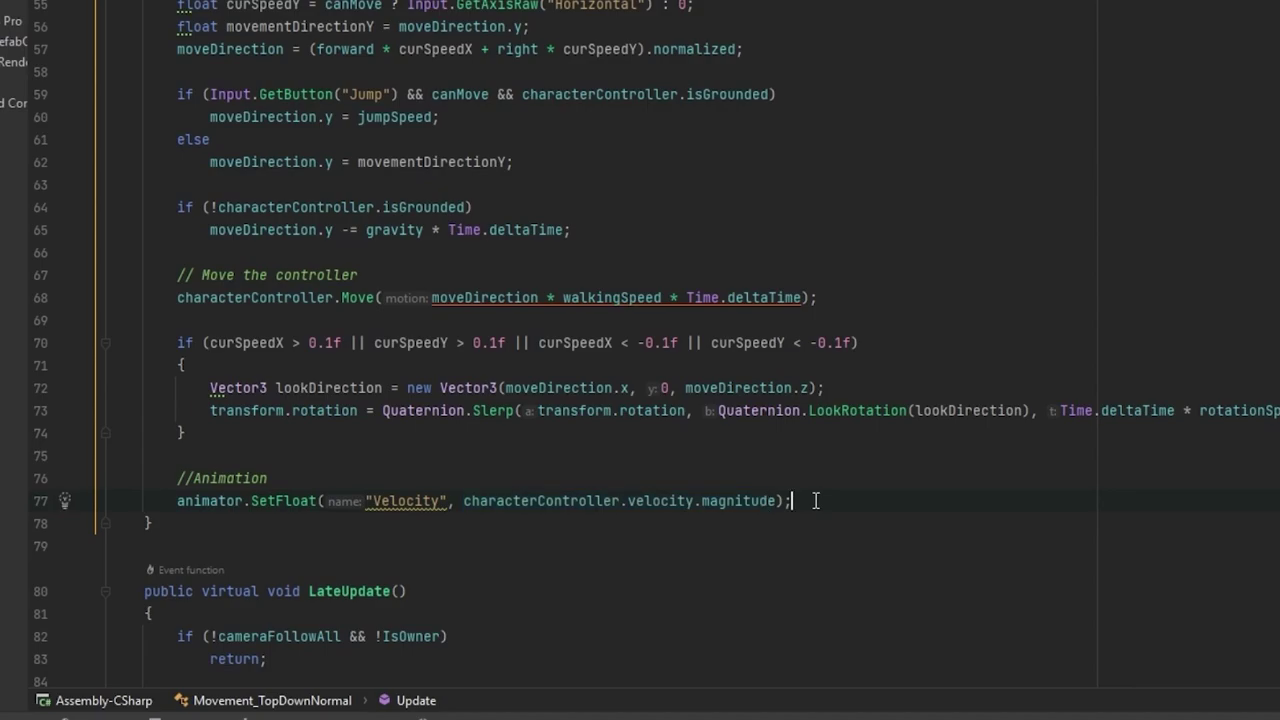
pyautogui.moveTo(622, 500); pyautogui.dragTo(458, 500)
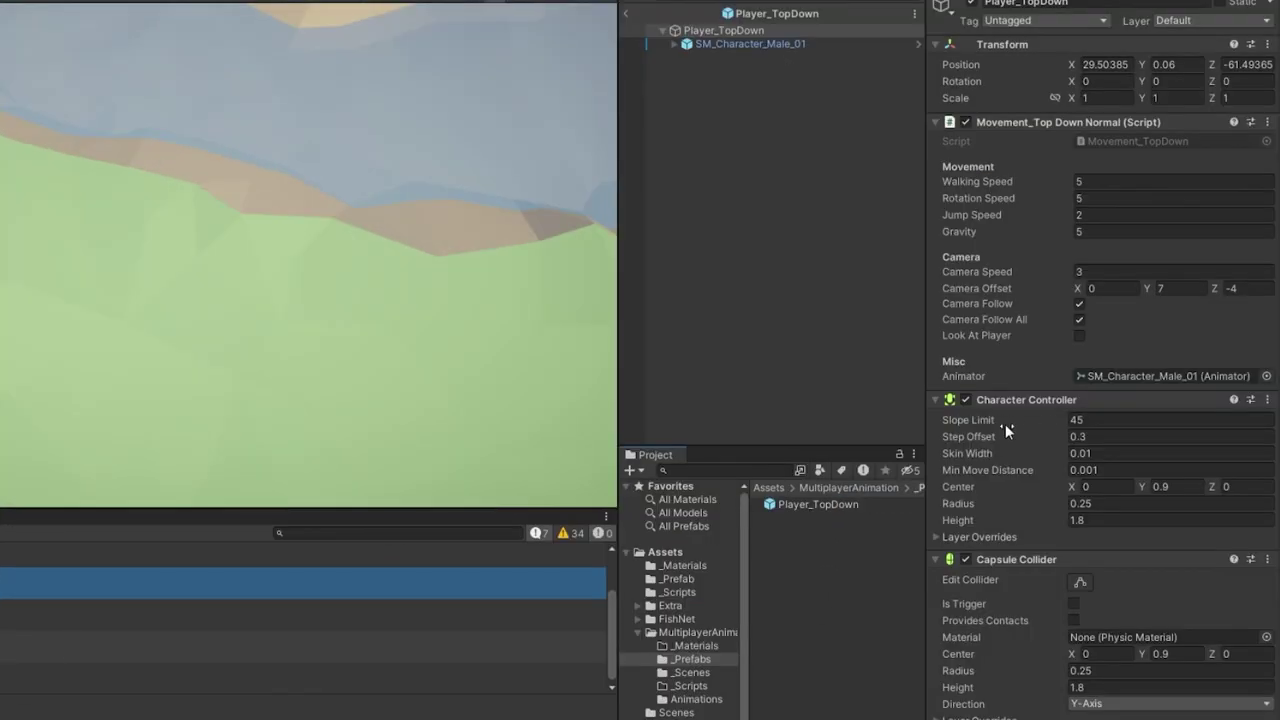
# Add a Network Animator component to SM_Character_Male_01 in the Player_TopDown prefab.
pyautogui.scroll(-10, 1005, 424)
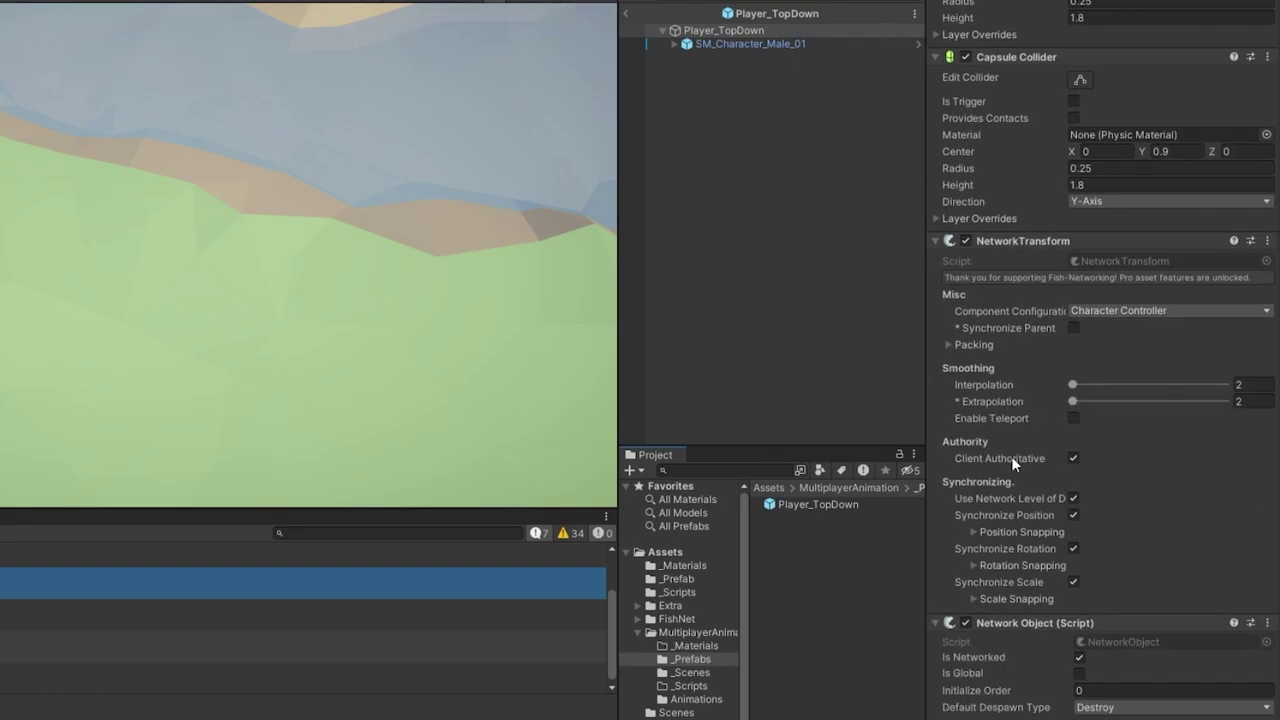
pyautogui.click(888, 43)
pyautogui.click(1046, 340)
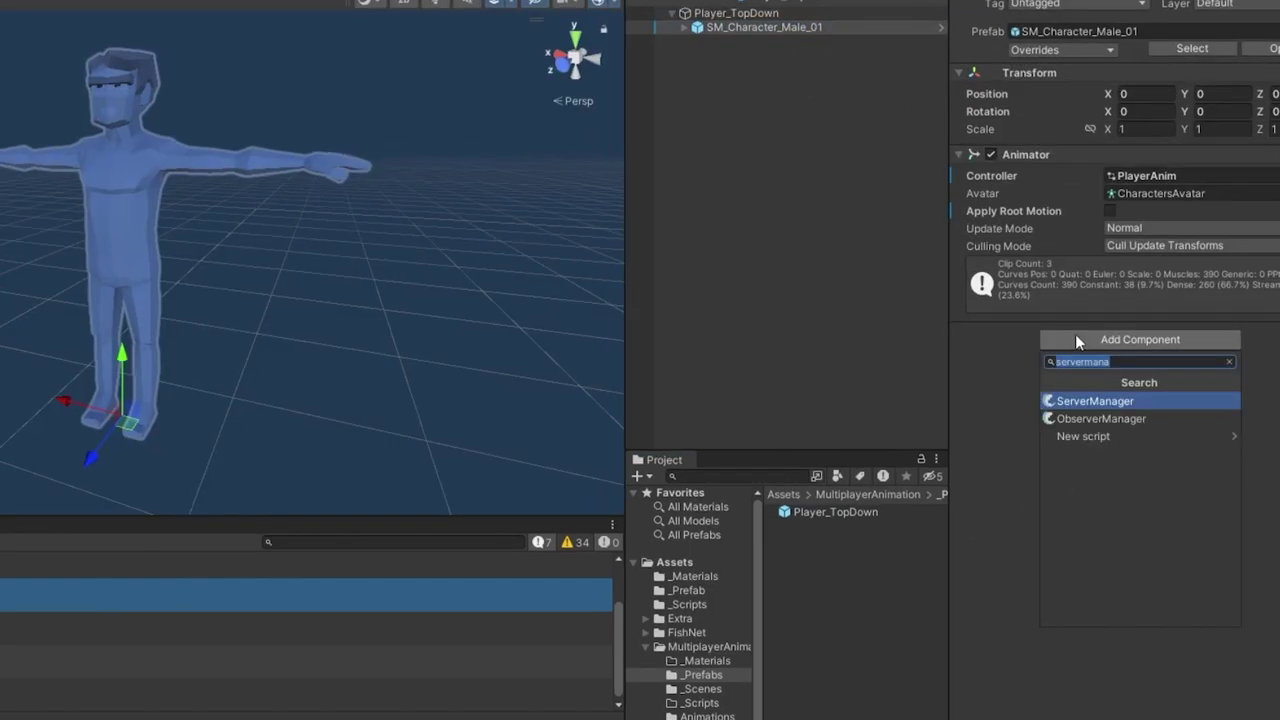
pyautogui.write('network ani')
pyautogui.press('Return')
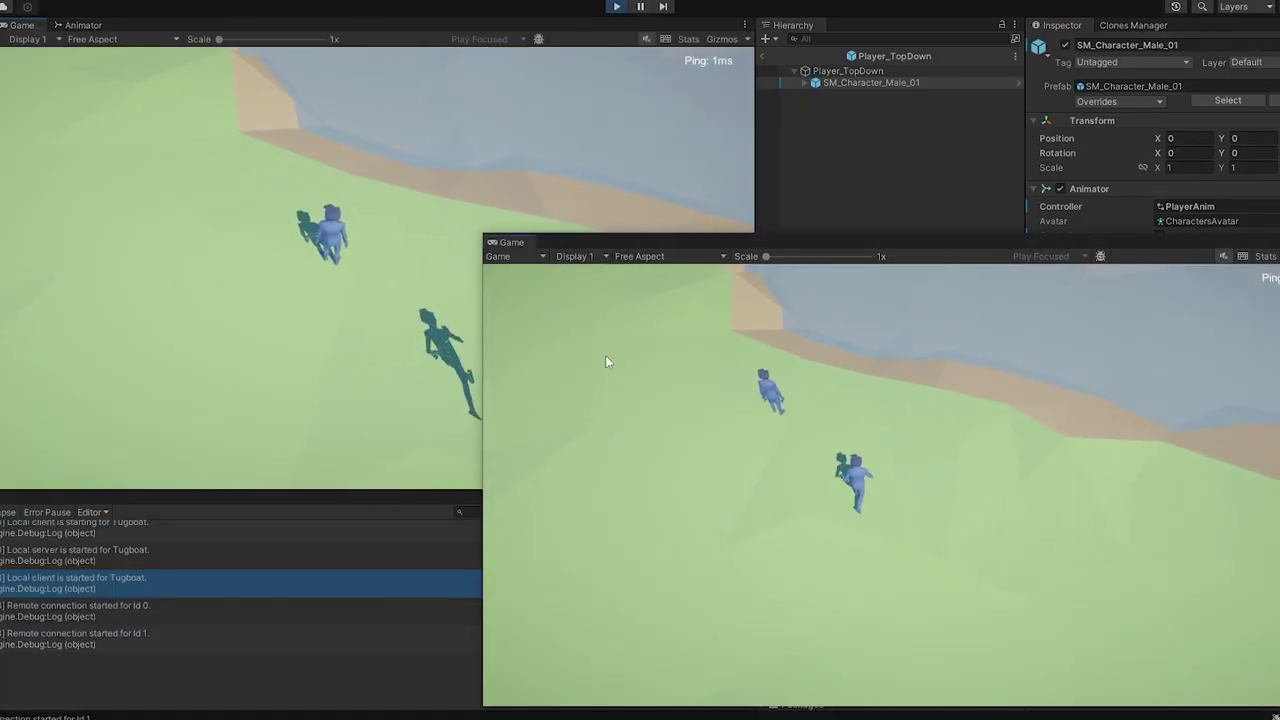
# Move the players around in both game windows to compare their synchronised animations, and clear the console.
pyautogui.press('a')
pyautogui.press('w')
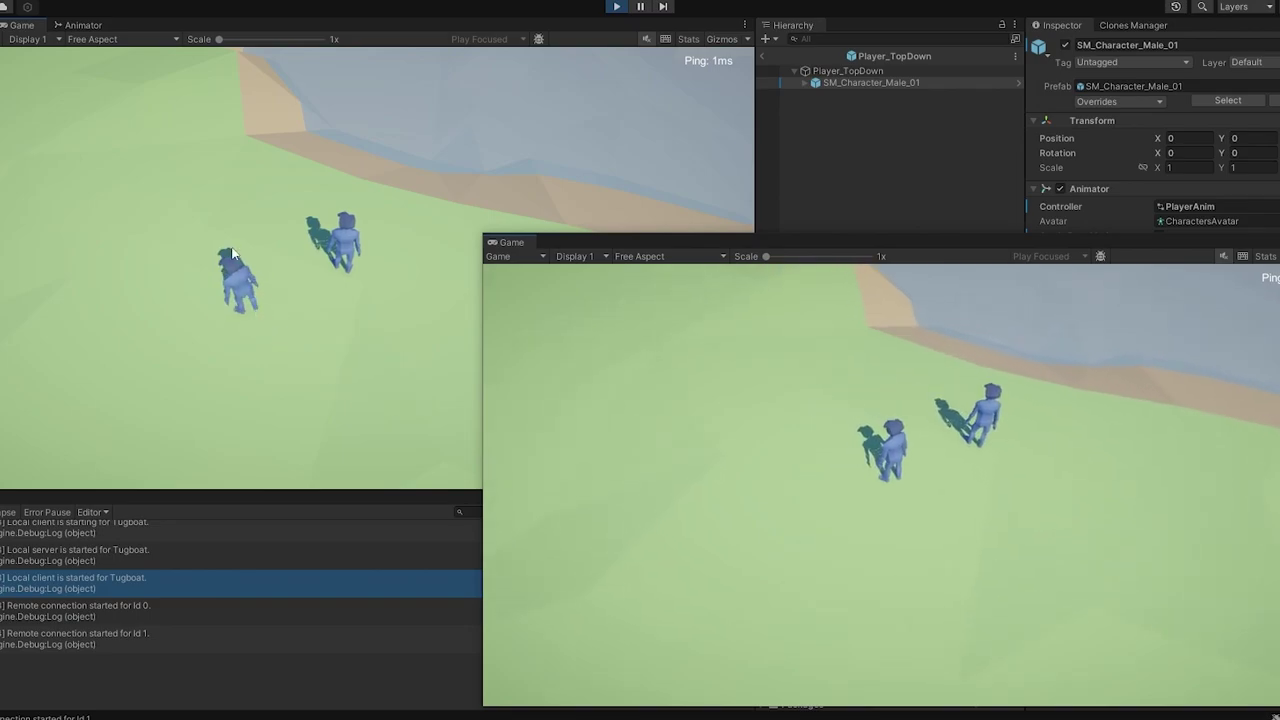
pyautogui.press('a')
pyautogui.press('s')
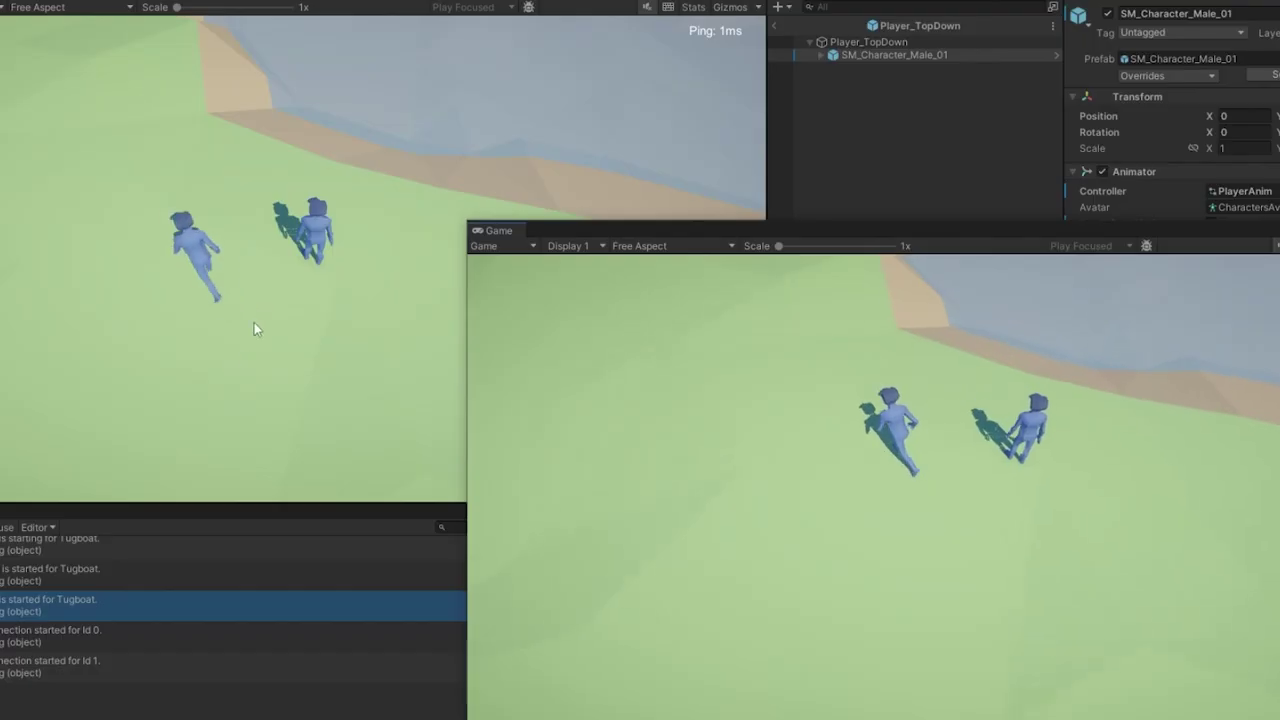
pyautogui.press('d')
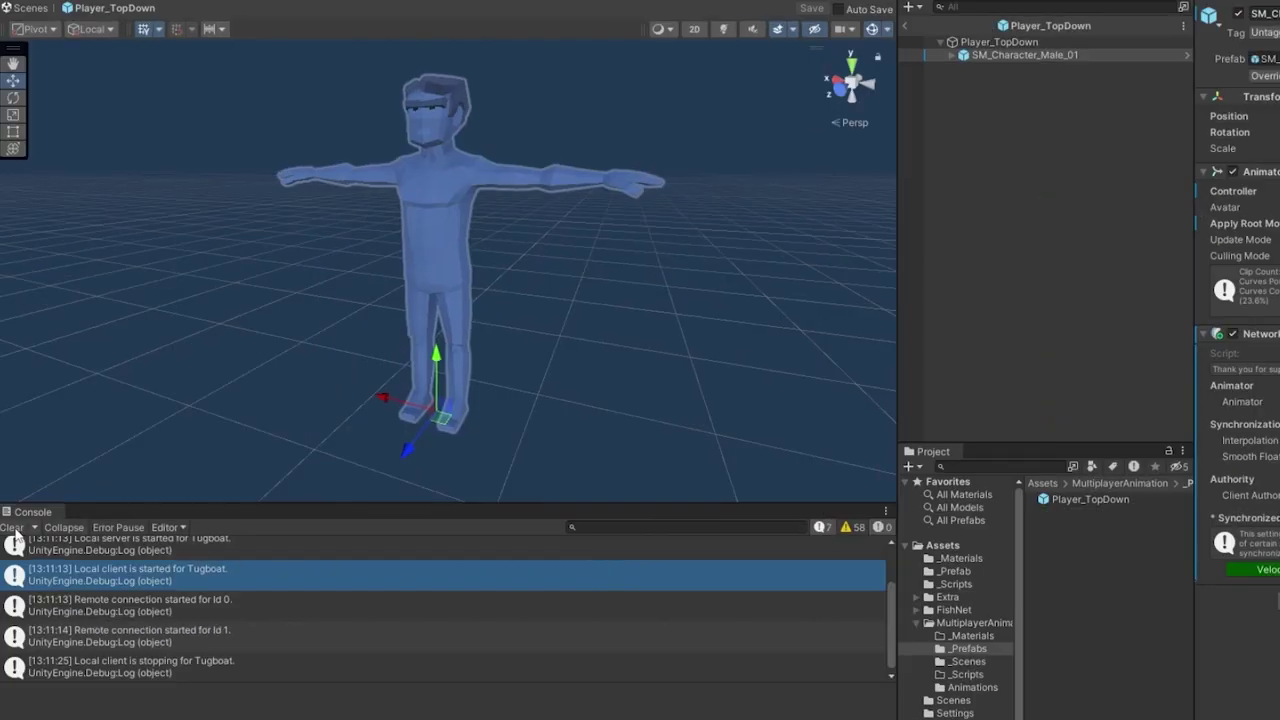
pyautogui.click(13, 528)
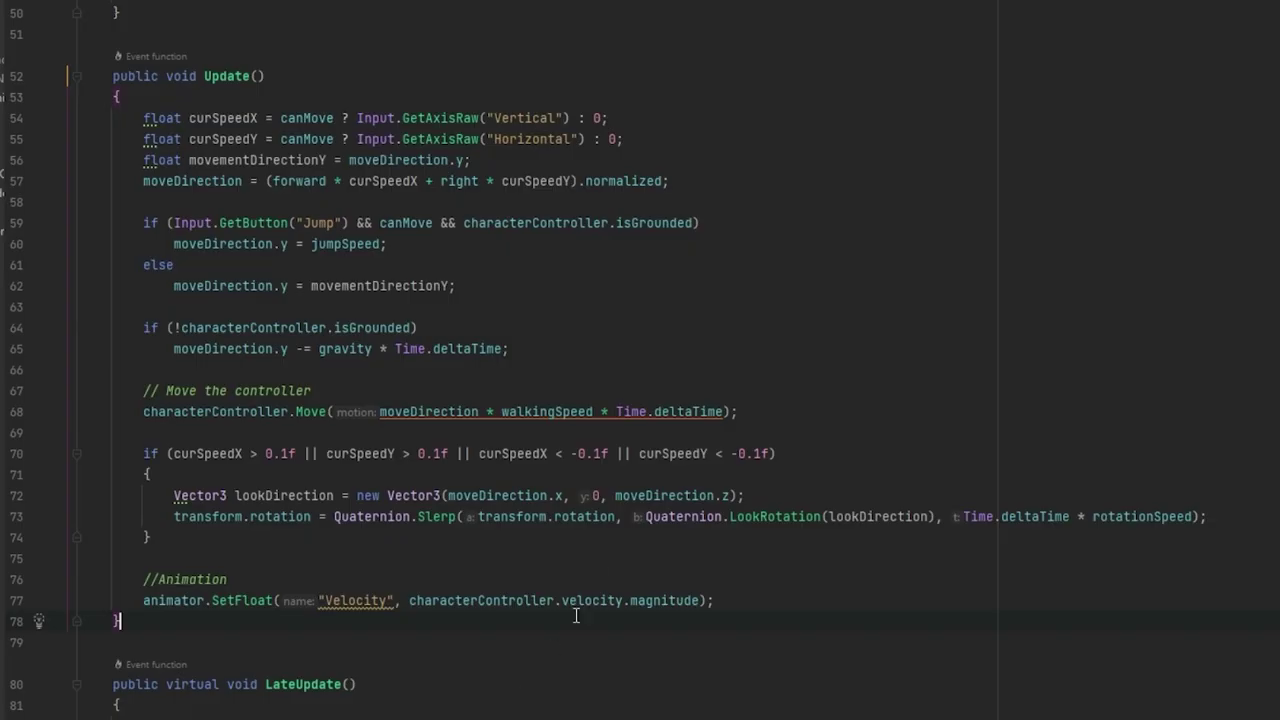
# Wrap the moveDirection.y = jumpSpeed statement of the Jump if condition in Update in curly braces.
pyautogui.scroll(-3, 574, 614)
pyautogui.scroll(1, 757, 480)
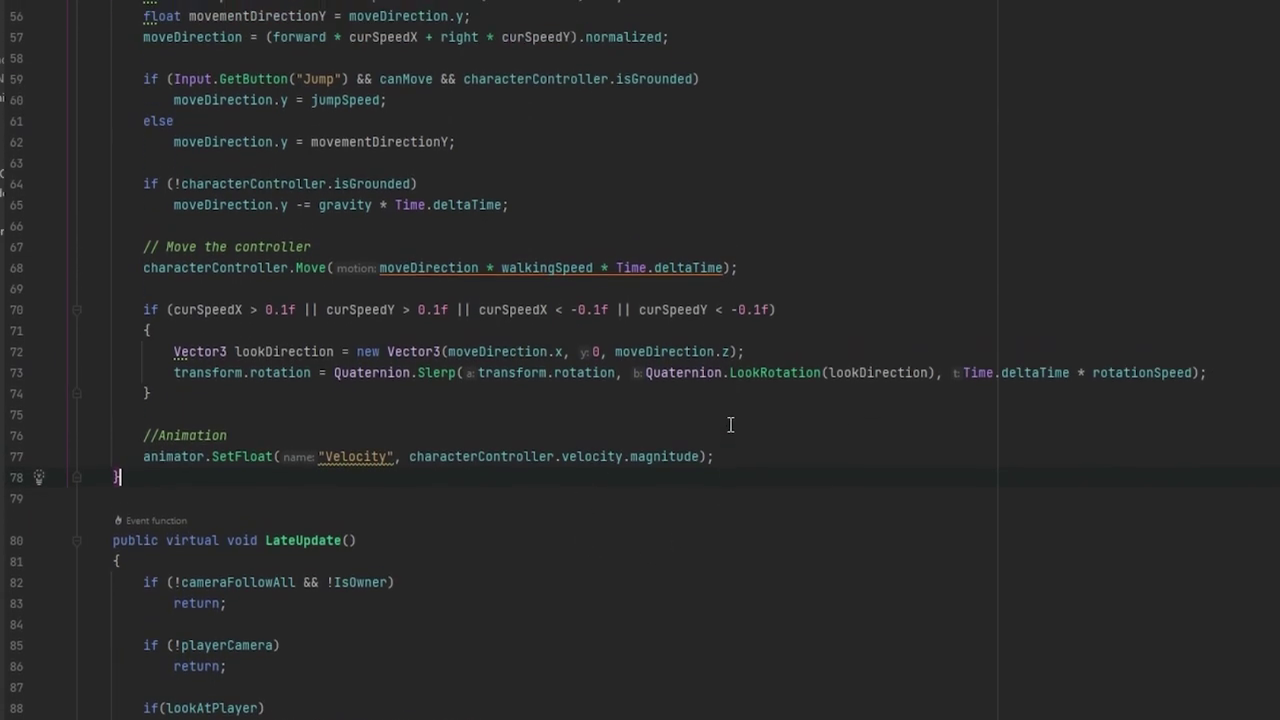
pyautogui.scroll(3, 737, 431)
pyautogui.click(743, 287)
pyautogui.press('Return')
pyautogui.write('{')
pyautogui.press('Return')
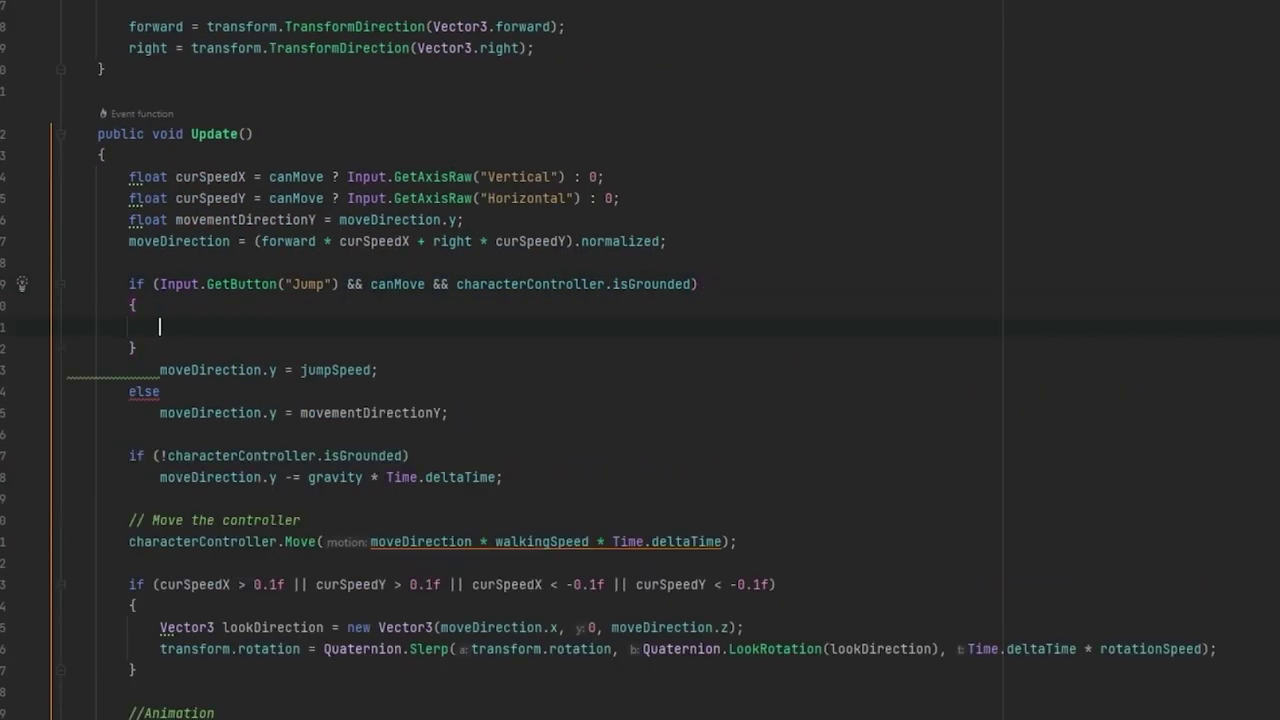
pyautogui.moveTo(382, 370); pyautogui.dragTo(374, 348)
pyautogui.hotkey('ctrl', 'x')
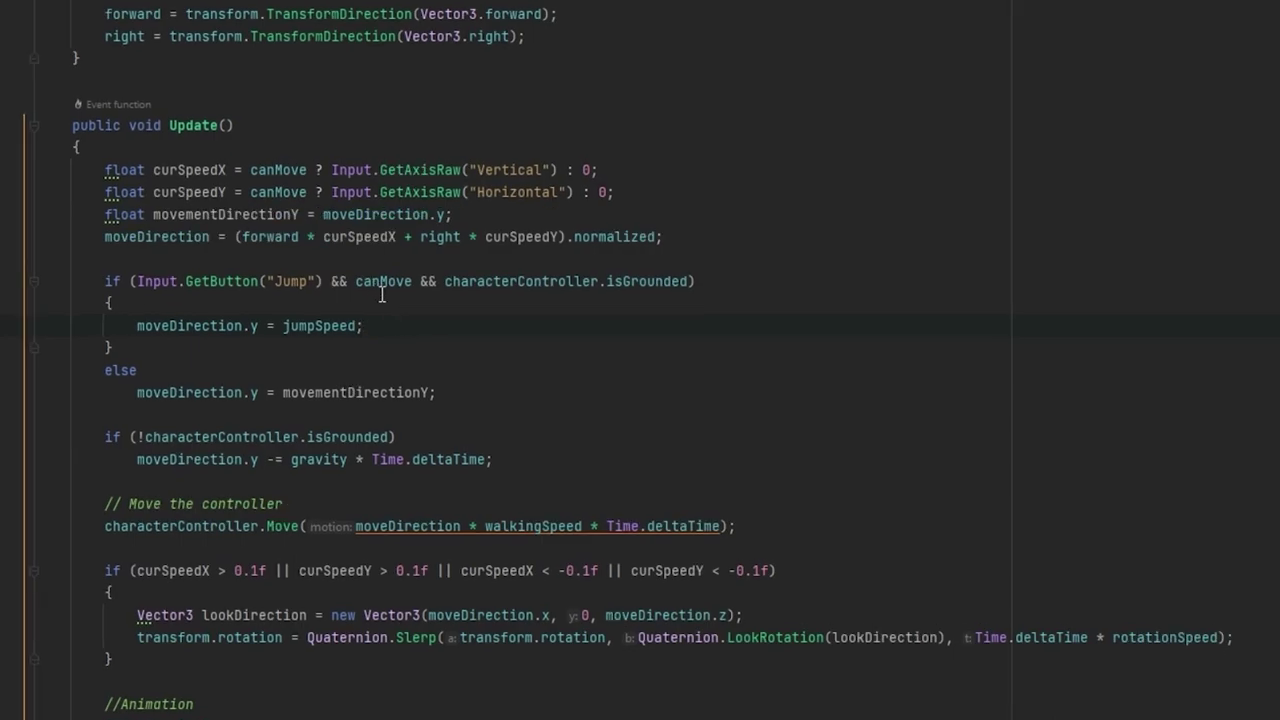
# Add animator.SetTrigger("Jump"); below the jumpSpeed assignment in the Jump block.
pyautogui.press('Return')
pyautogui.write('animator.')
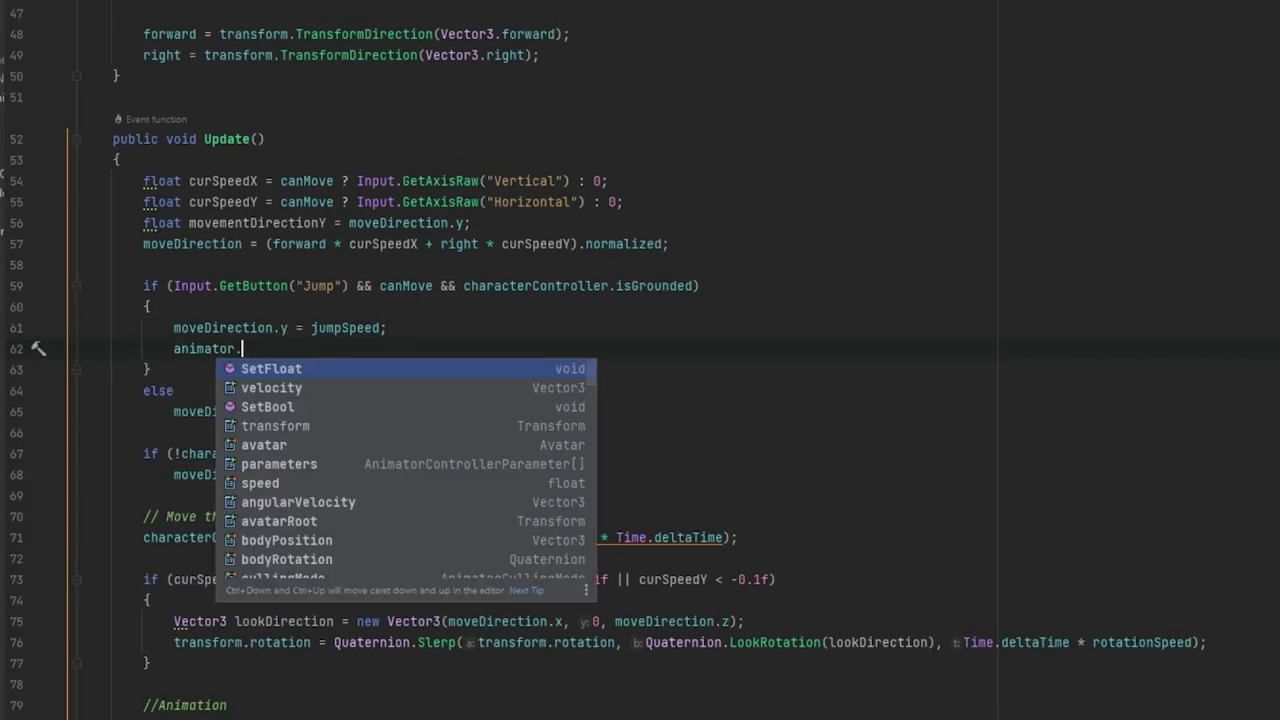
pyautogui.write('settr')
pyautogui.press('Return')
pyautogui.write('"Jump");')
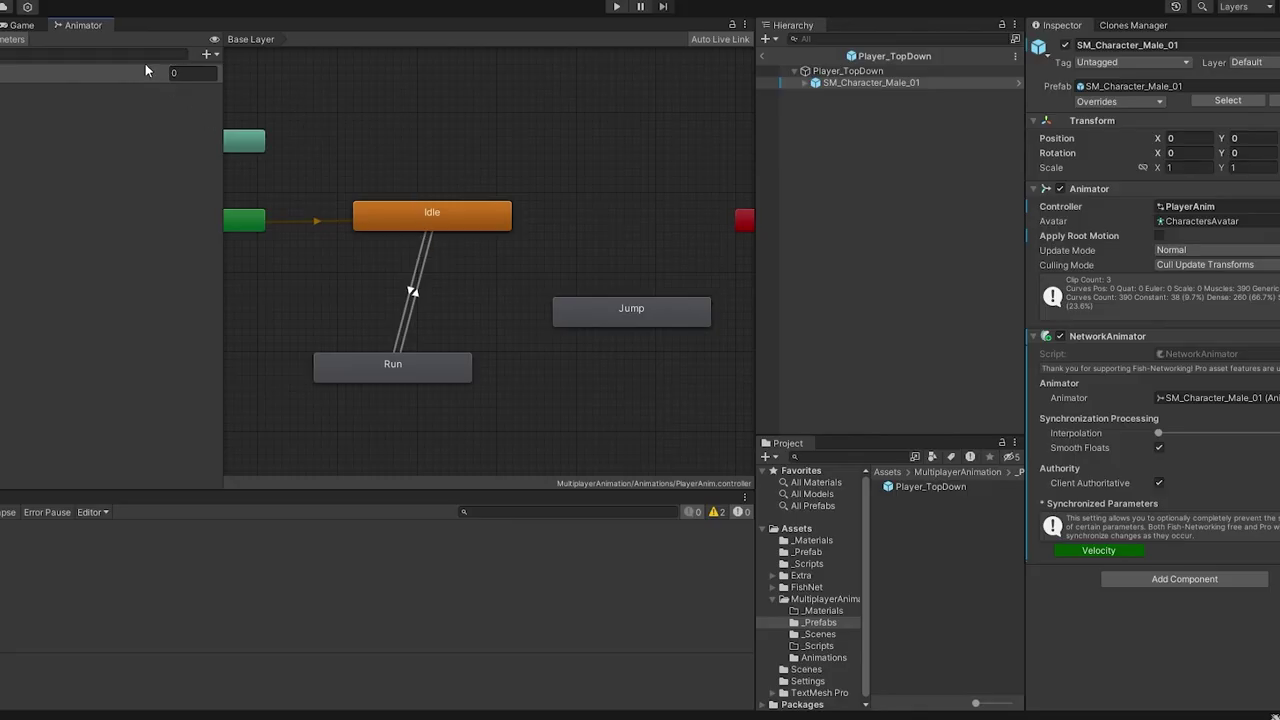
# Switch to Unity and add a Trigger parameter named Jump to the PlayerAnim animator controller.
pyautogui.click(206, 53)
pyautogui.click(231, 120)
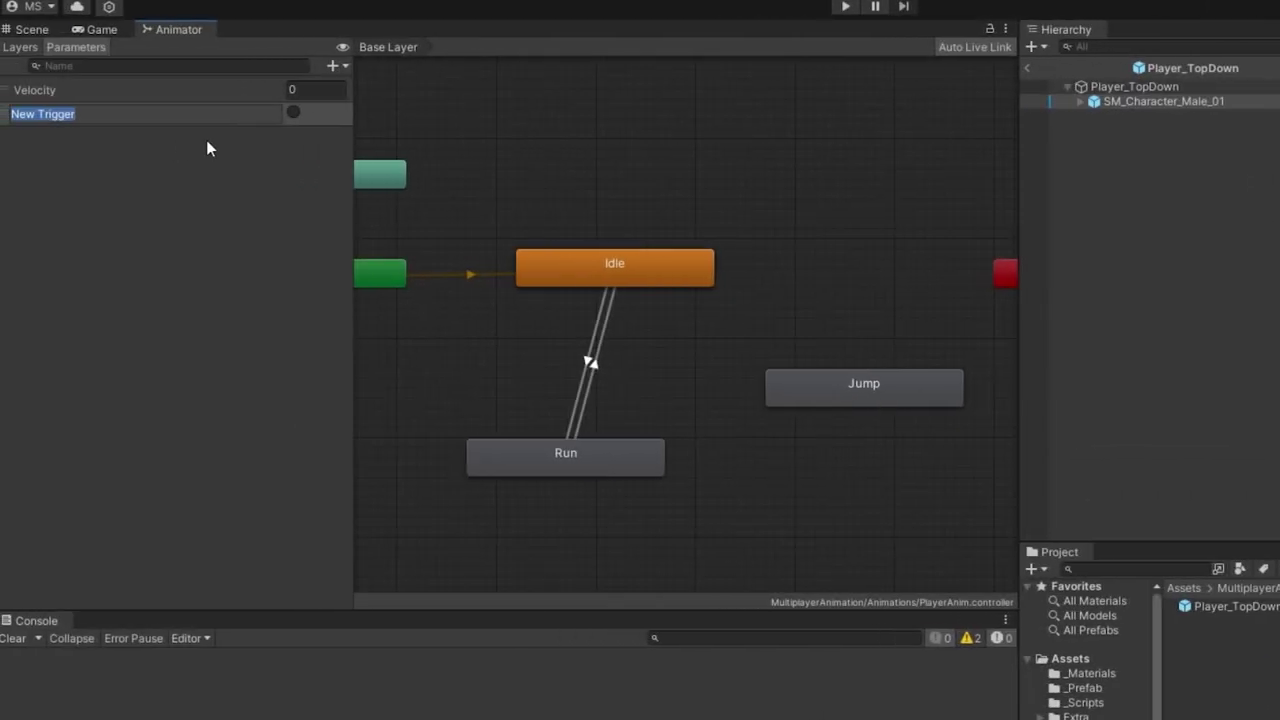
pyautogui.write('Jump')
pyautogui.press('Return')
pyautogui.click(332, 65)
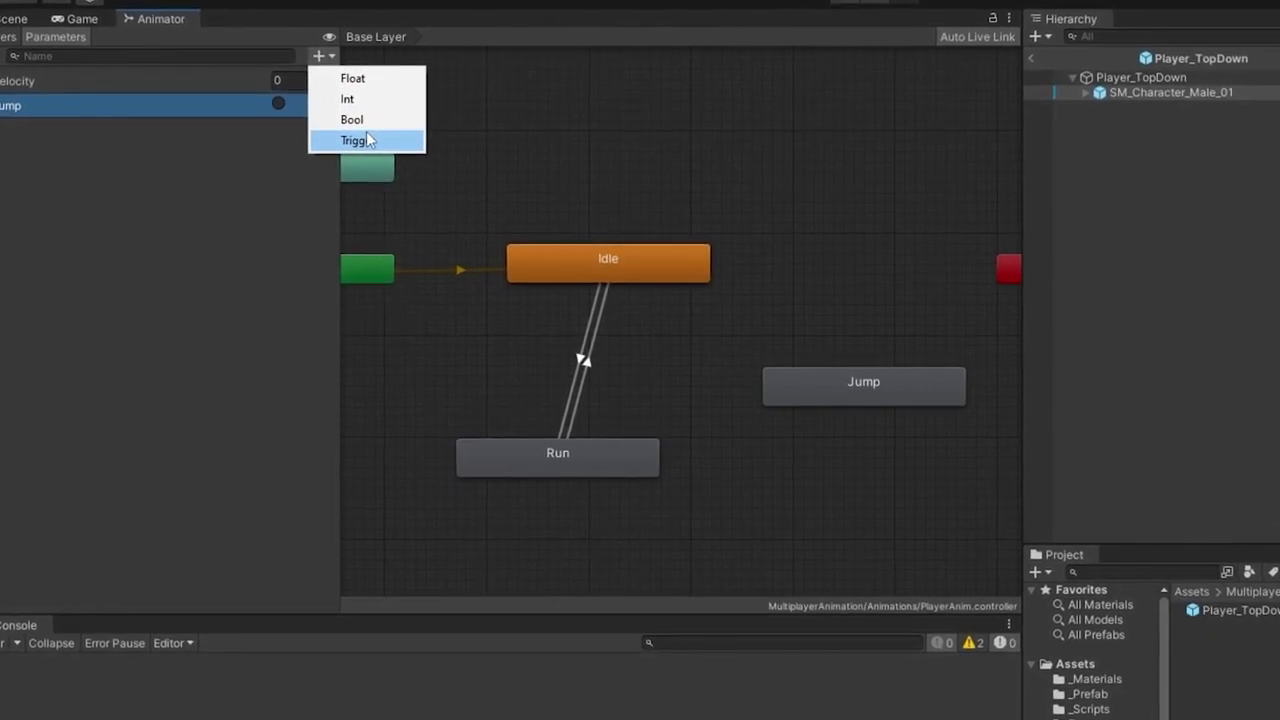
pyautogui.click(147, 135)
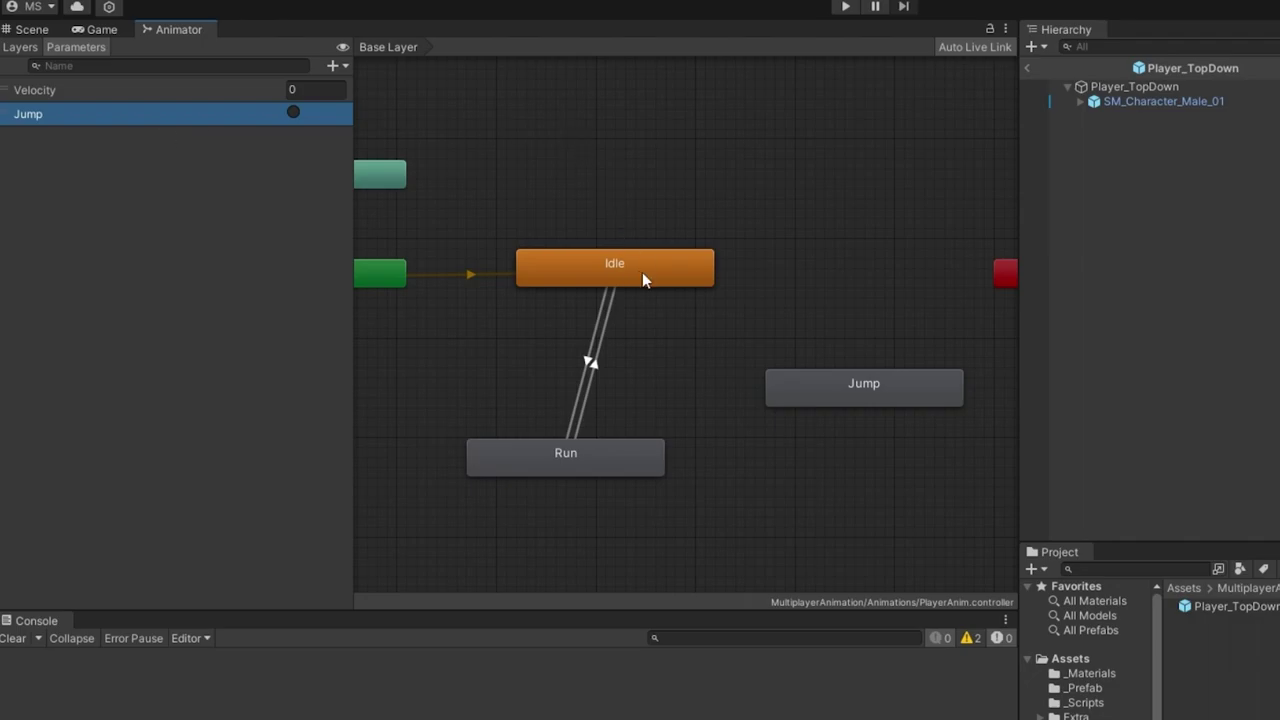
# Make transitions from the Run state and from the Idle state to the Jump state.
pyautogui.rightClick(584, 472)
pyautogui.click(660, 486)
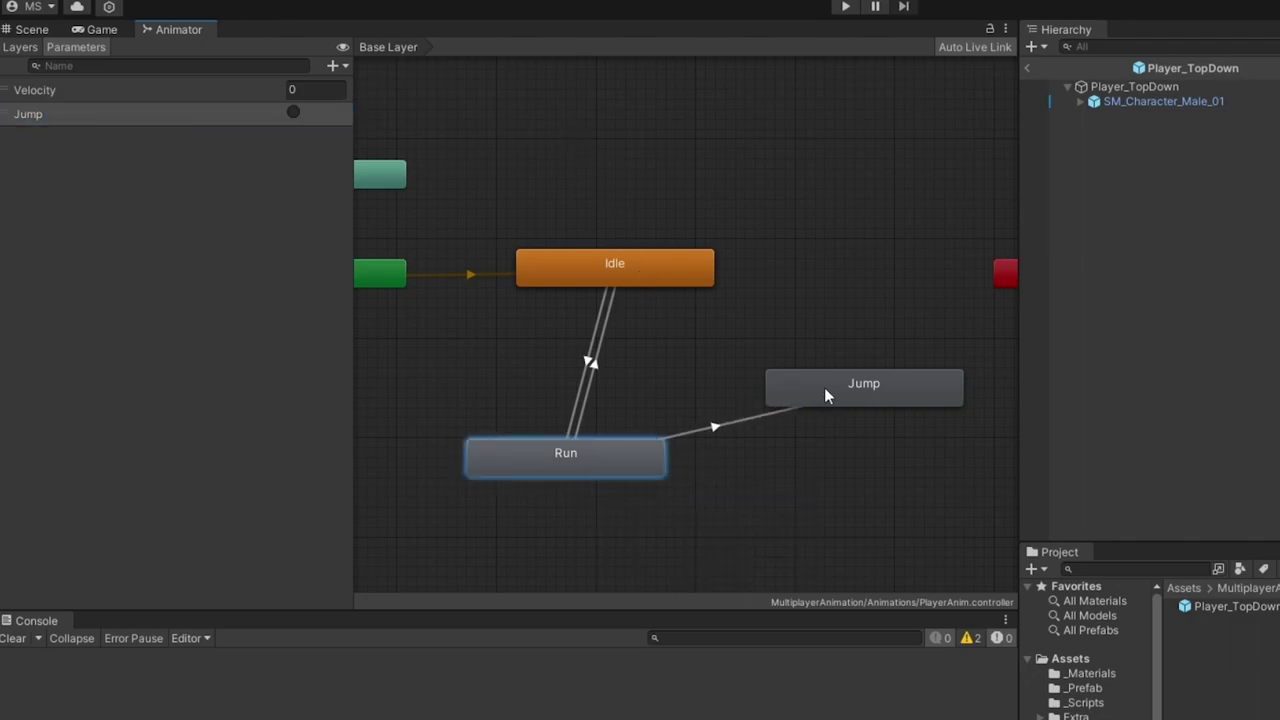
pyautogui.rightClick(673, 266)
pyautogui.click(722, 278)
pyautogui.click(851, 403)
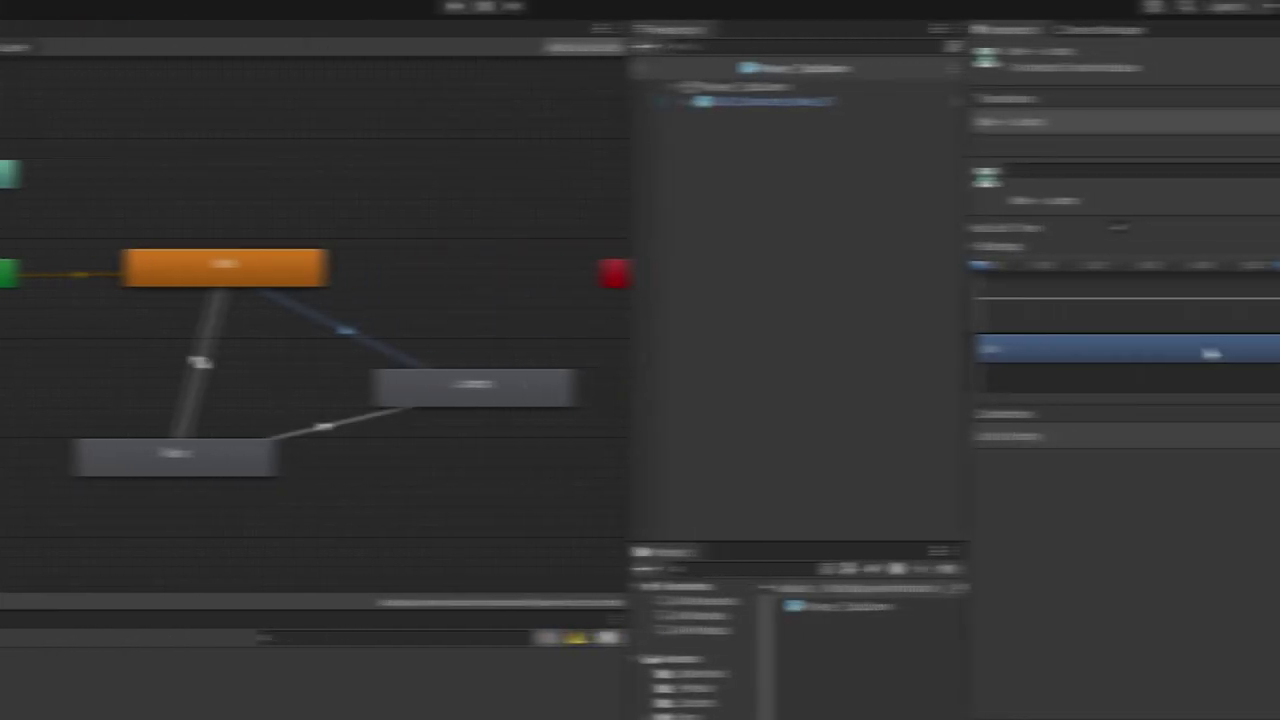
# Add the Jump trigger as the condition of the Idle-to-Jump and Run-to-Jump transitions.
pyautogui.click(1233, 457)
pyautogui.click(1016, 437)
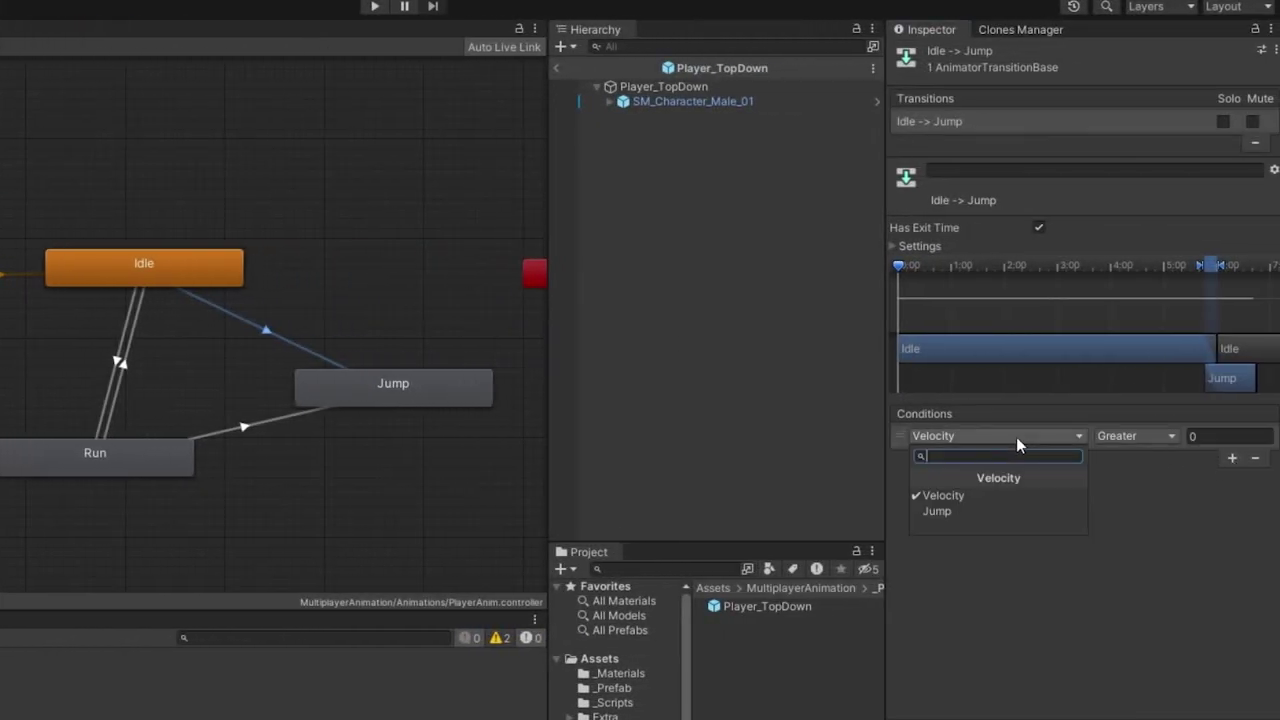
pyautogui.click(974, 511)
pyautogui.click(240, 427)
pyautogui.click(1228, 457)
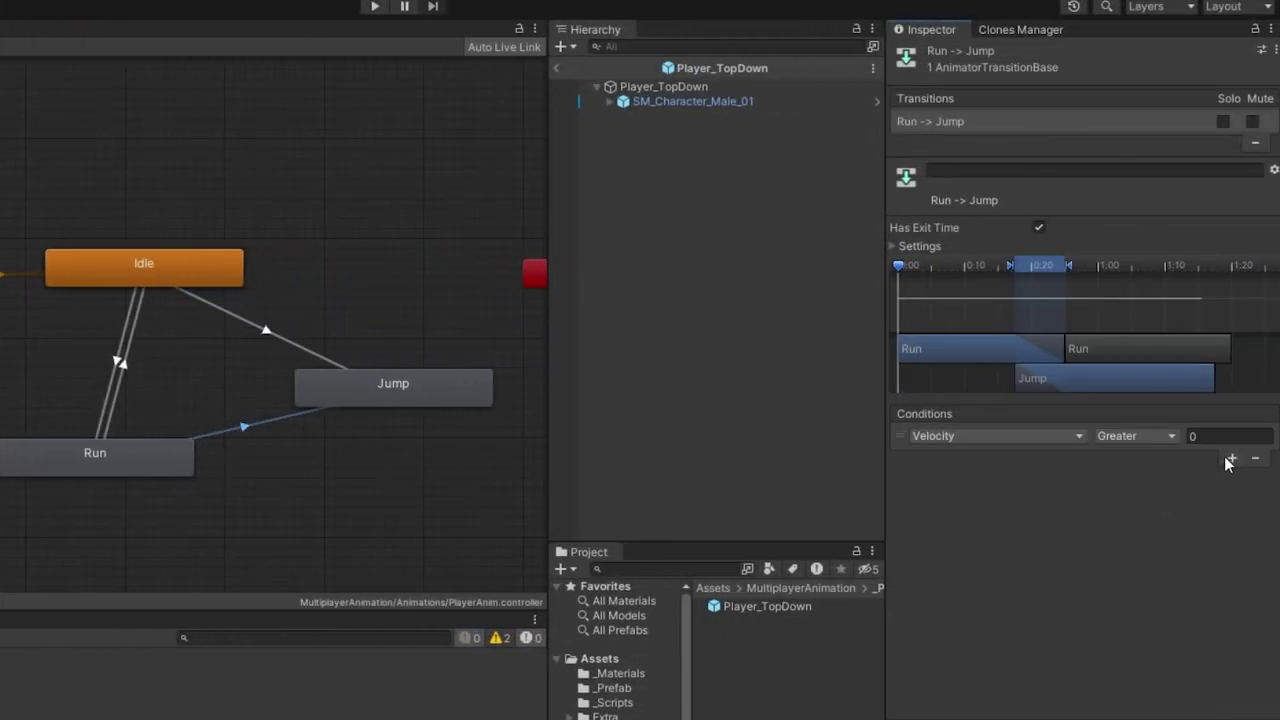
pyautogui.click(1000, 437)
pyautogui.click(974, 511)
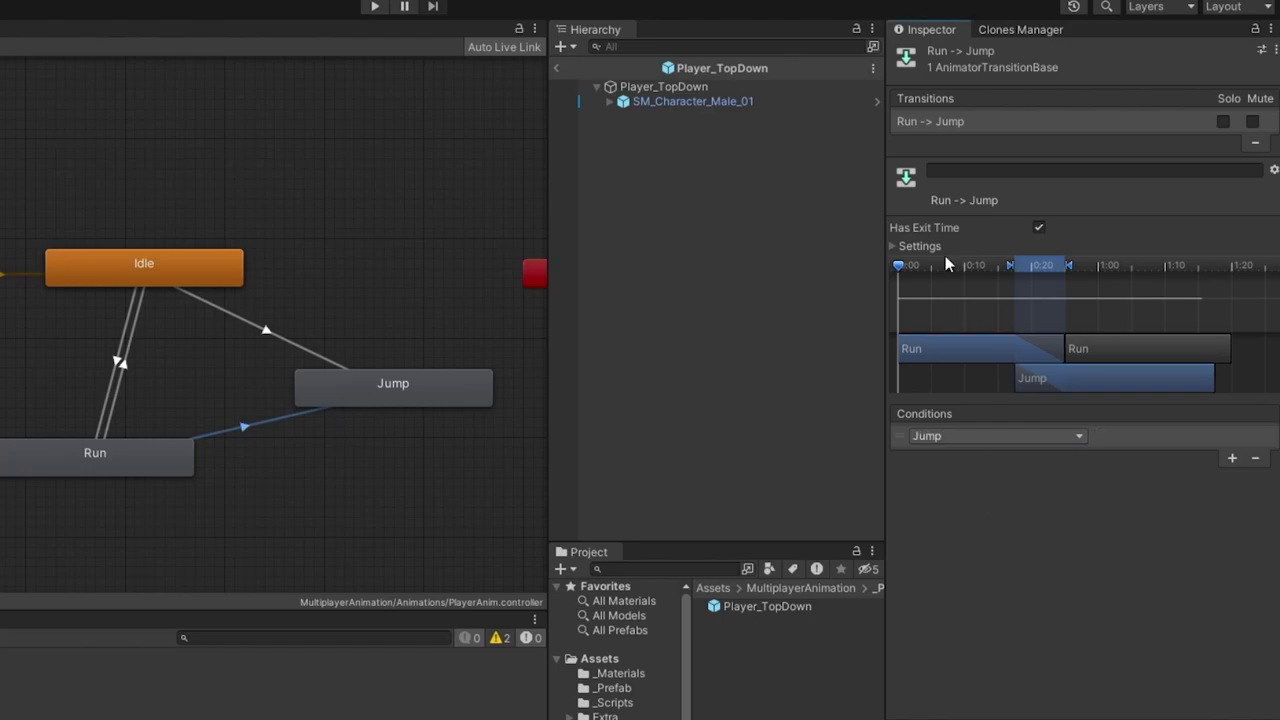
# Turn off exit time on the Run-to-Jump and Idle-to-Jump transitions, and set the Run-to-Jump transition duration to 0.05 s.
pyautogui.click(894, 246)
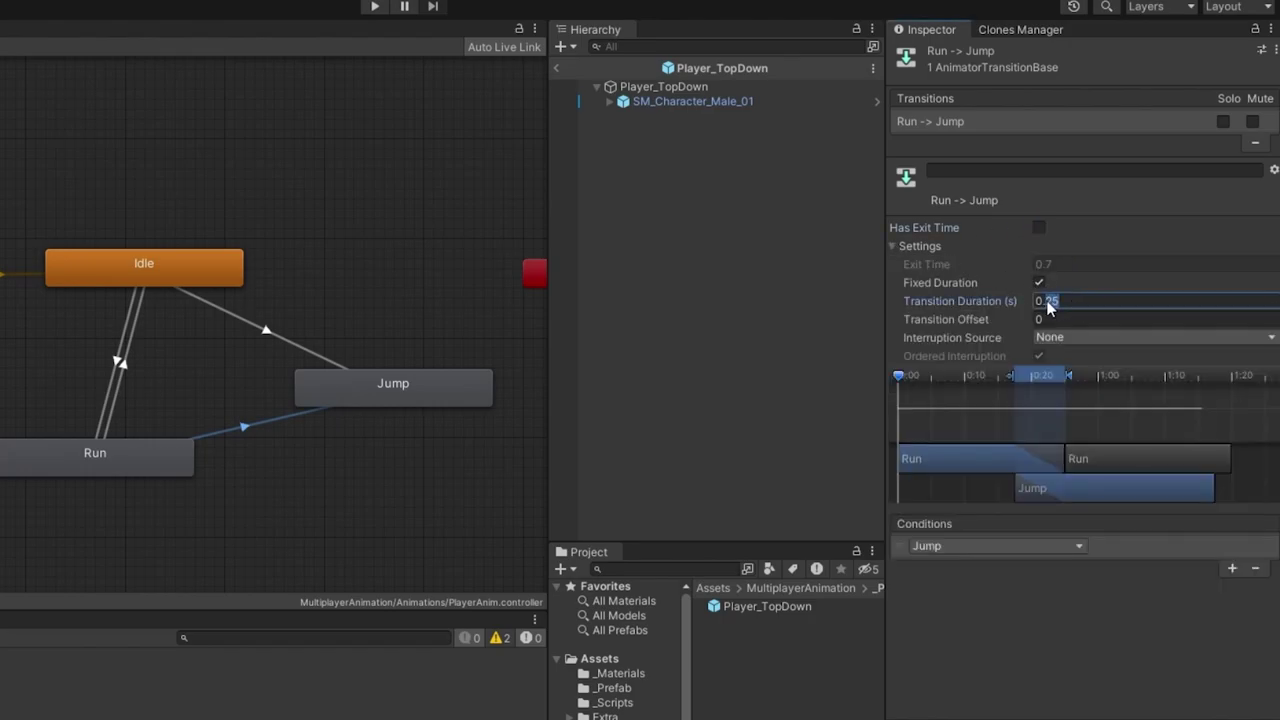
pyautogui.write('0')
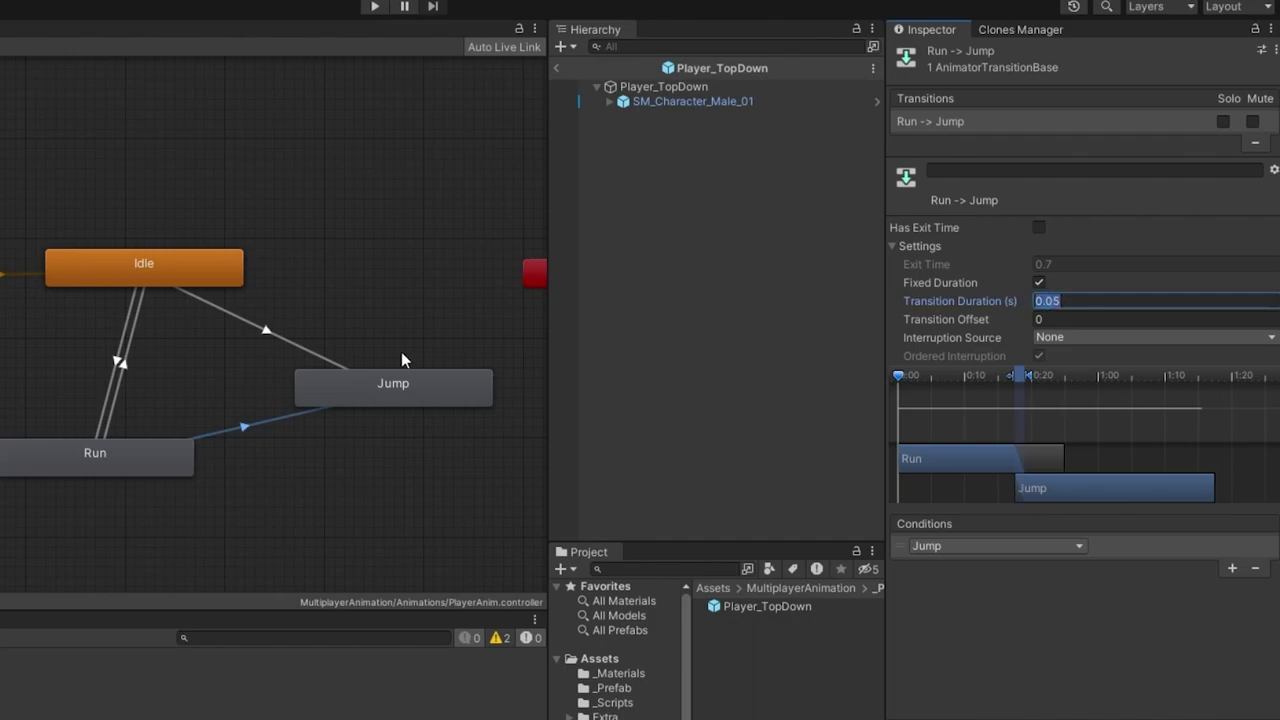
pyautogui.click(376, 373)
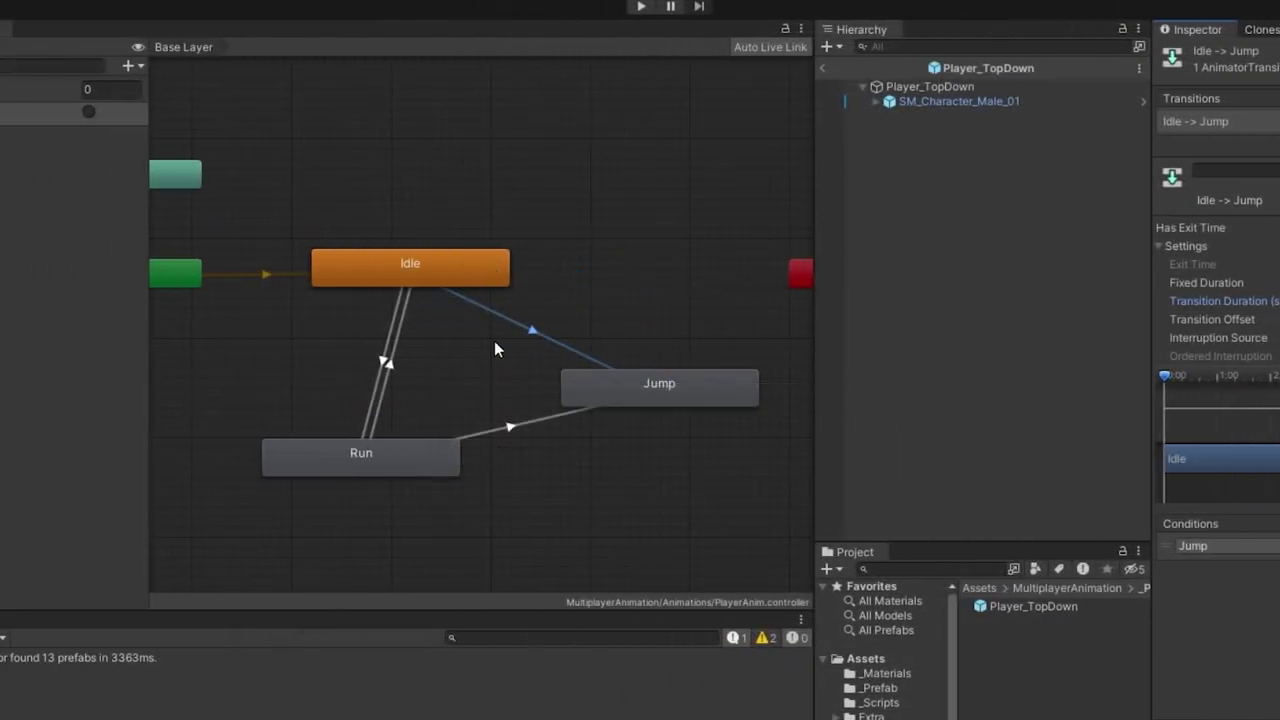
# Make return transitions from the Jump state to Idle and to Run.
pyautogui.rightClick(645, 391)
pyautogui.click(664, 401)
pyautogui.click(458, 279)
pyautogui.rightClick(631, 384)
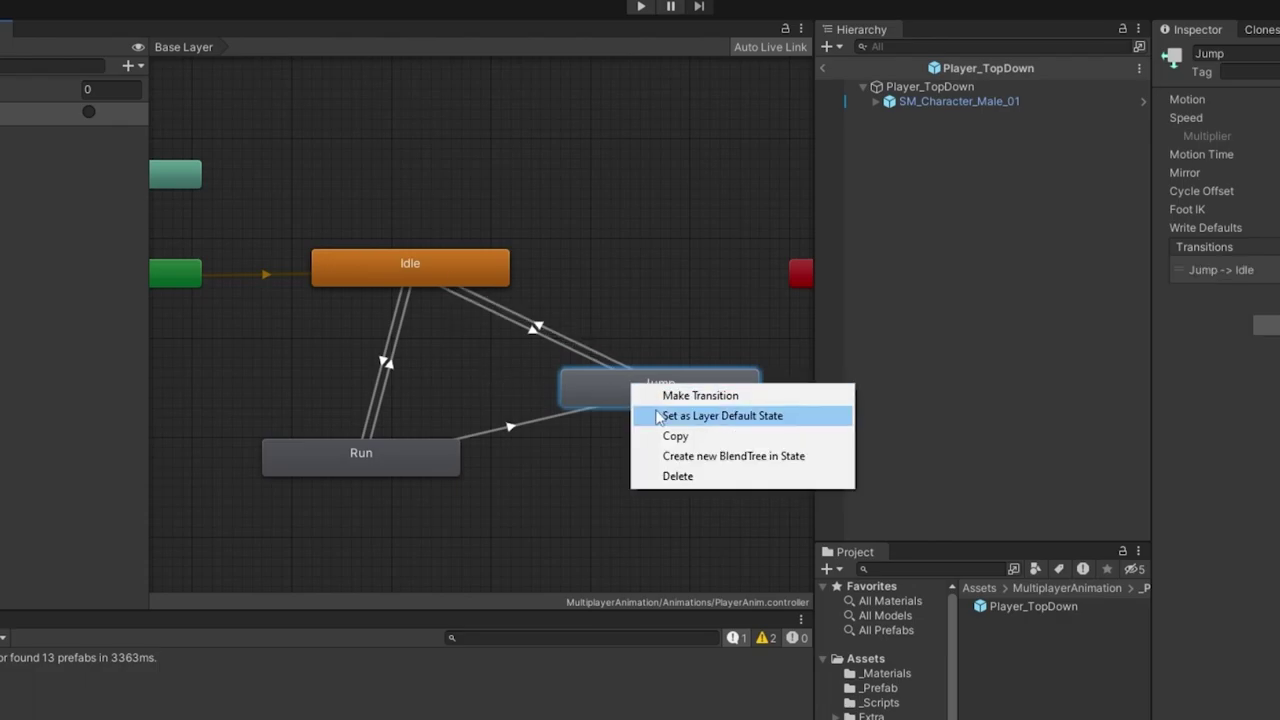
pyautogui.click(656, 397)
pyautogui.click(410, 456)
# Add a condition of Velocity Less 0.1 to the Jump-to-Idle transition.
pyautogui.click(1220, 270)
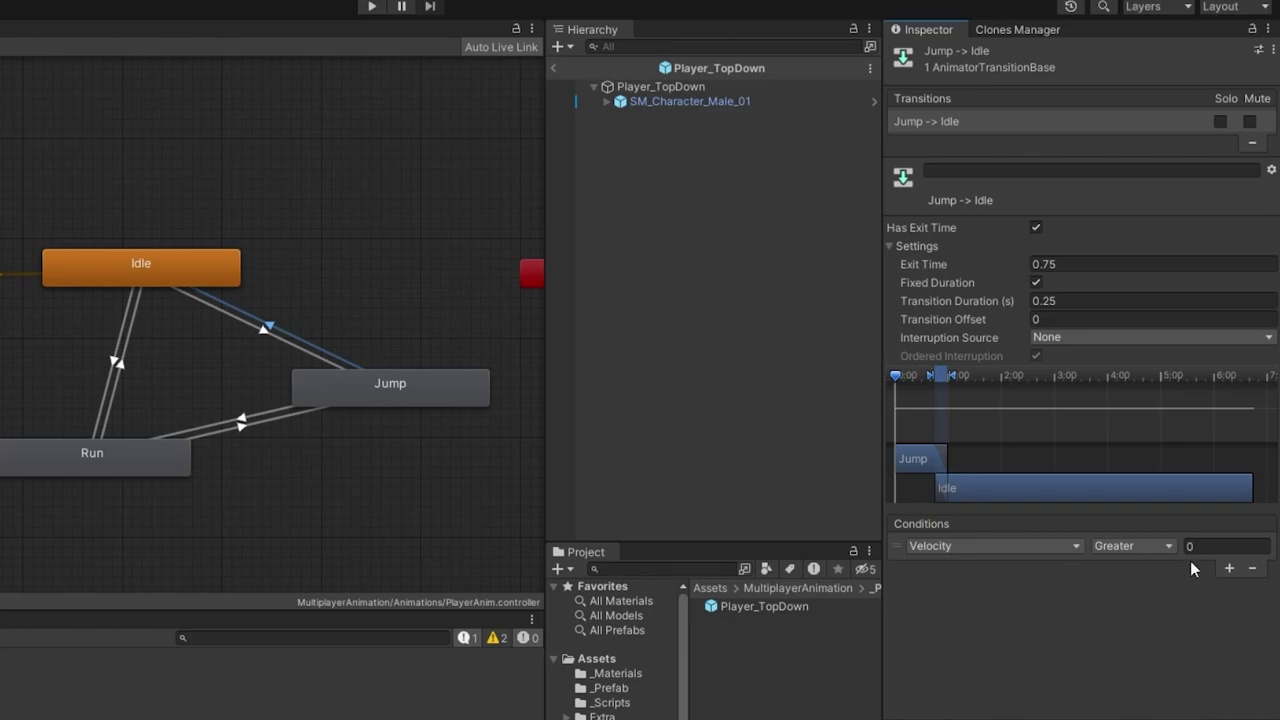
pyautogui.click(1133, 546)
pyautogui.click(1134, 589)
pyautogui.click(1209, 548)
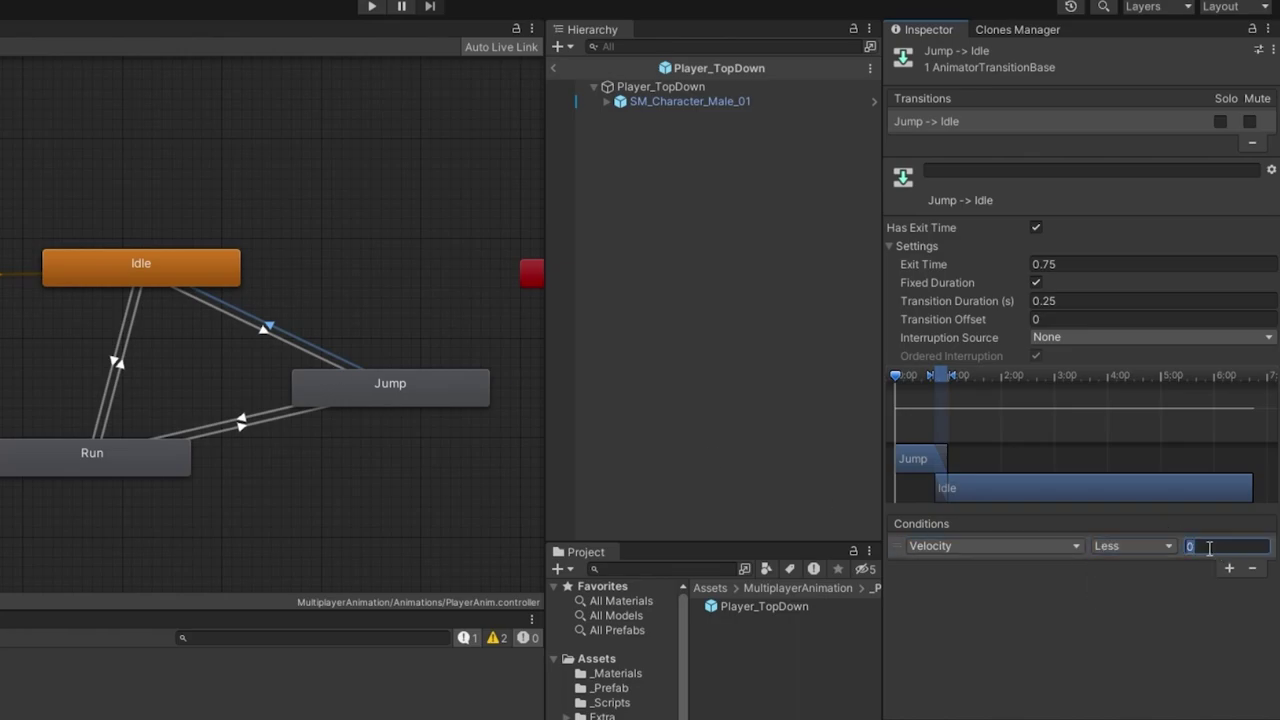
# Add a condition of Velocity Greater 0.1 to the Jump-to-Run transition and leave its exit time enabled.
pyautogui.click(243, 421)
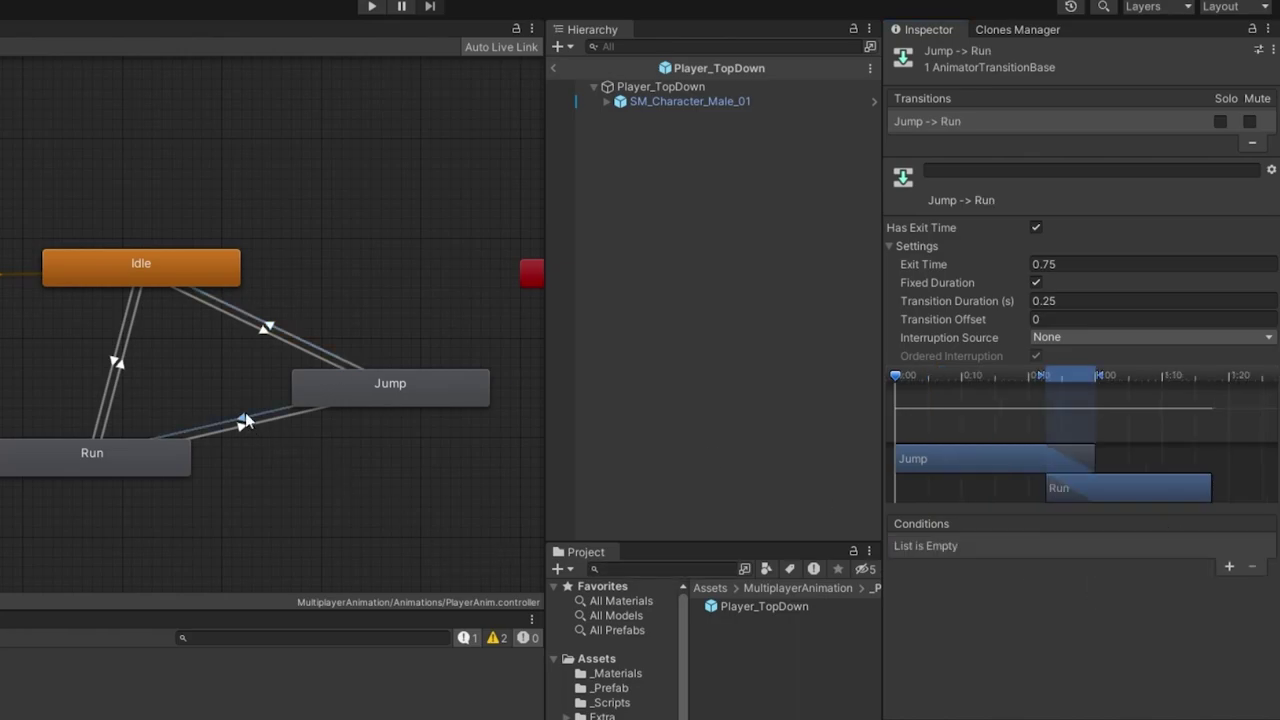
pyautogui.click(1226, 567)
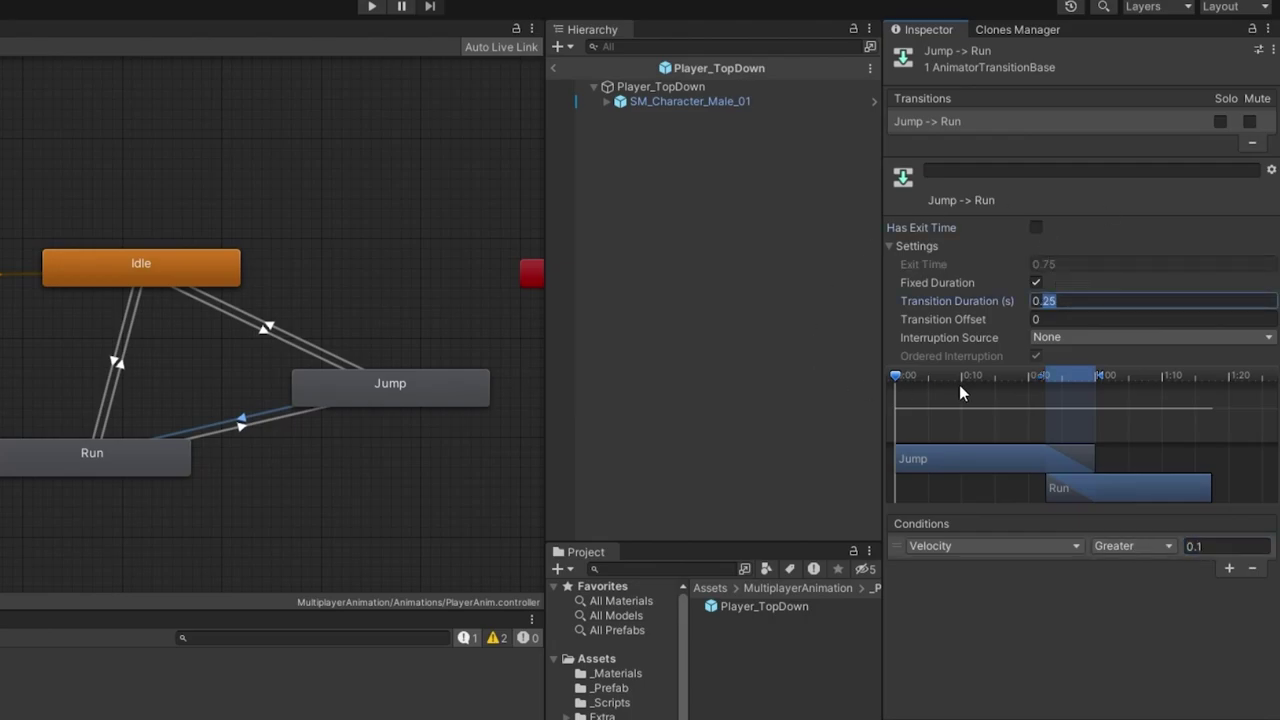
pyautogui.click(1035, 227)
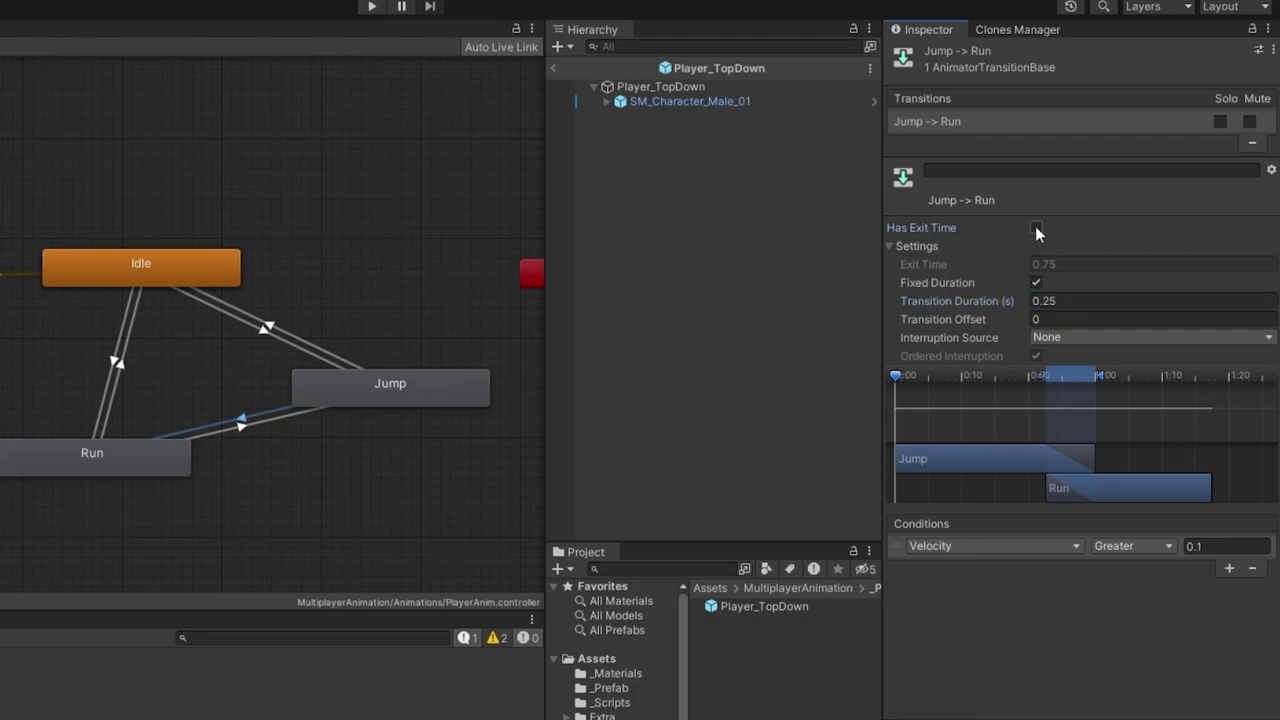
pyautogui.click(287, 333)
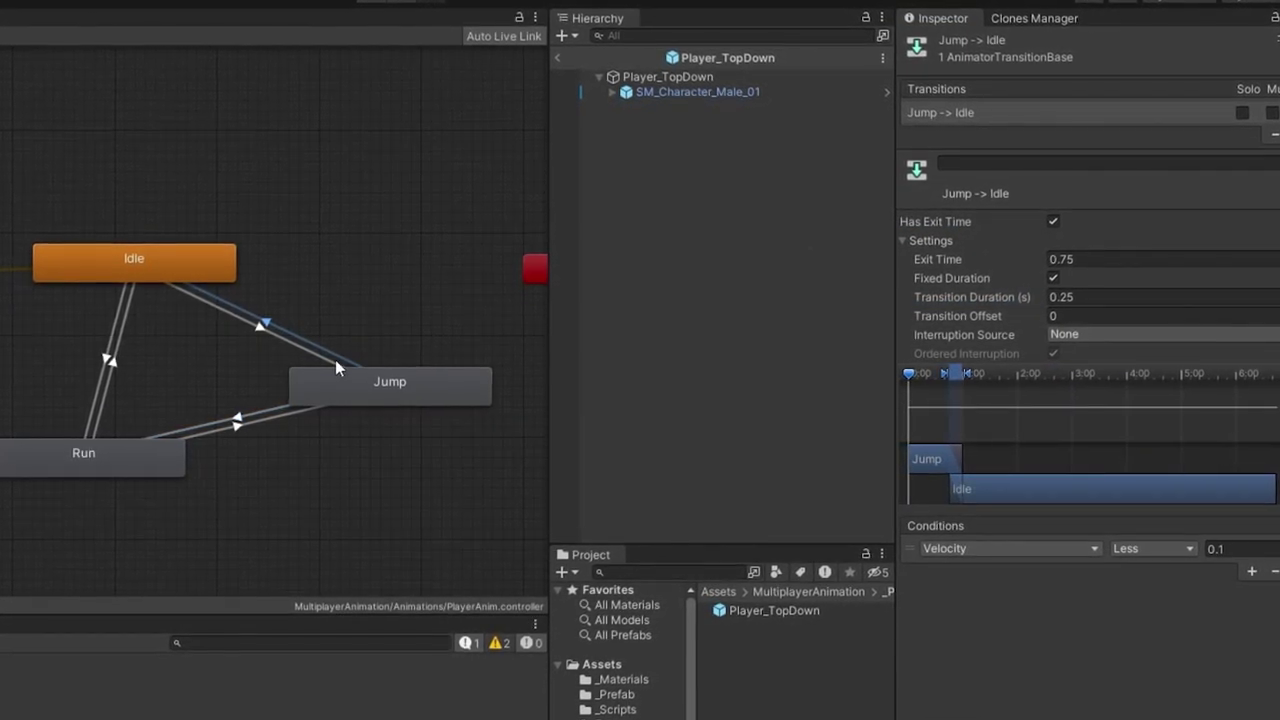
pyautogui.click(241, 419)
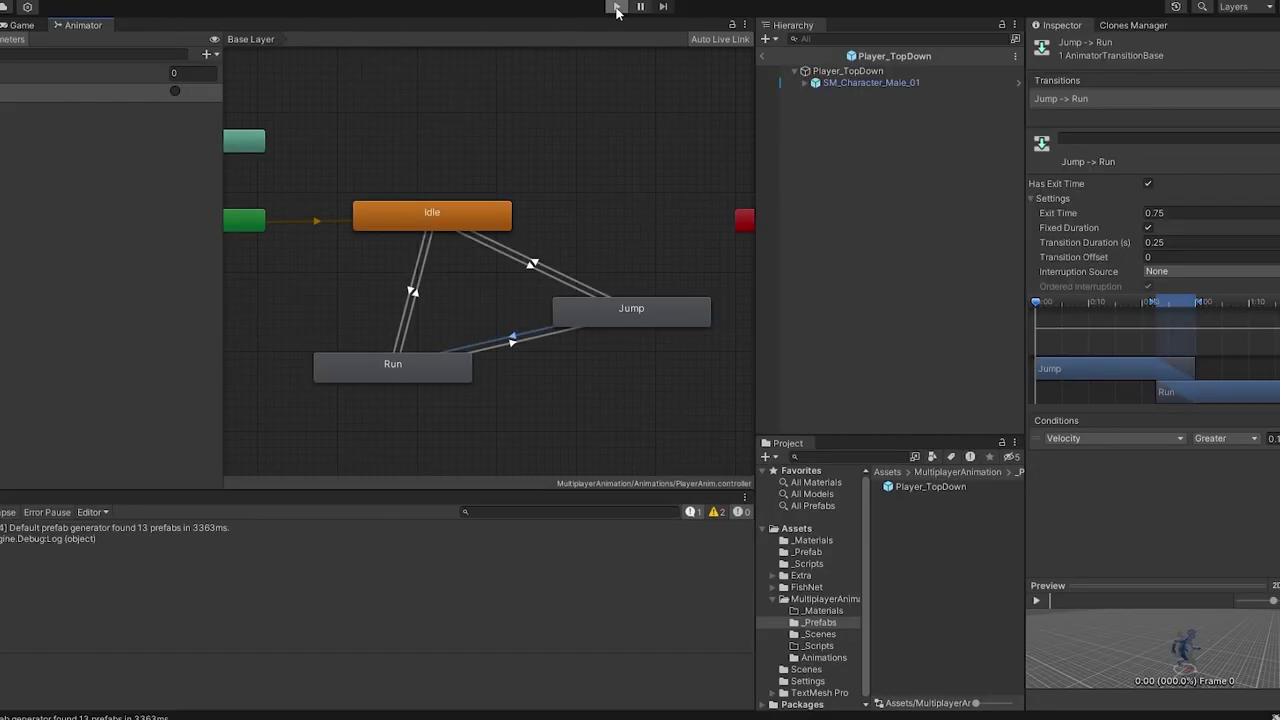
# Play the scene and make the player jump while standing and while running to test the jump animation.
pyautogui.click(616, 7)
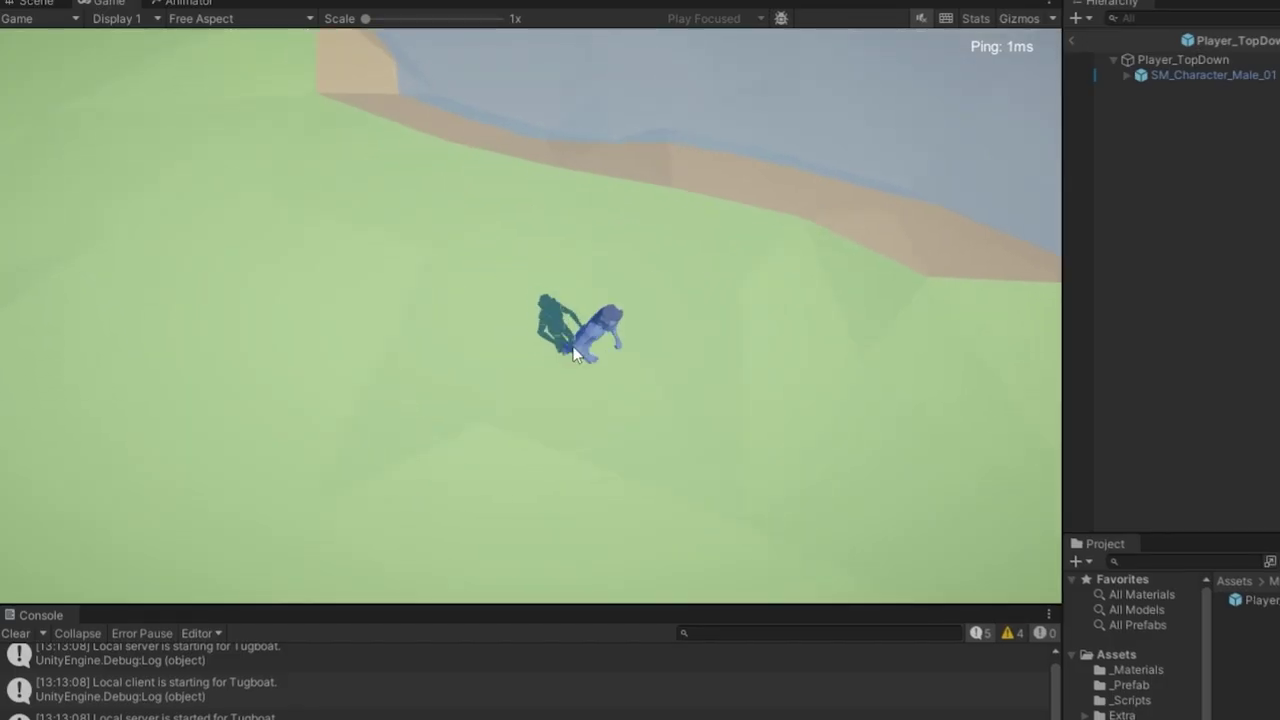
pyautogui.press('space')
pyautogui.press('a')
pyautogui.press('space')
pyautogui.press('d')
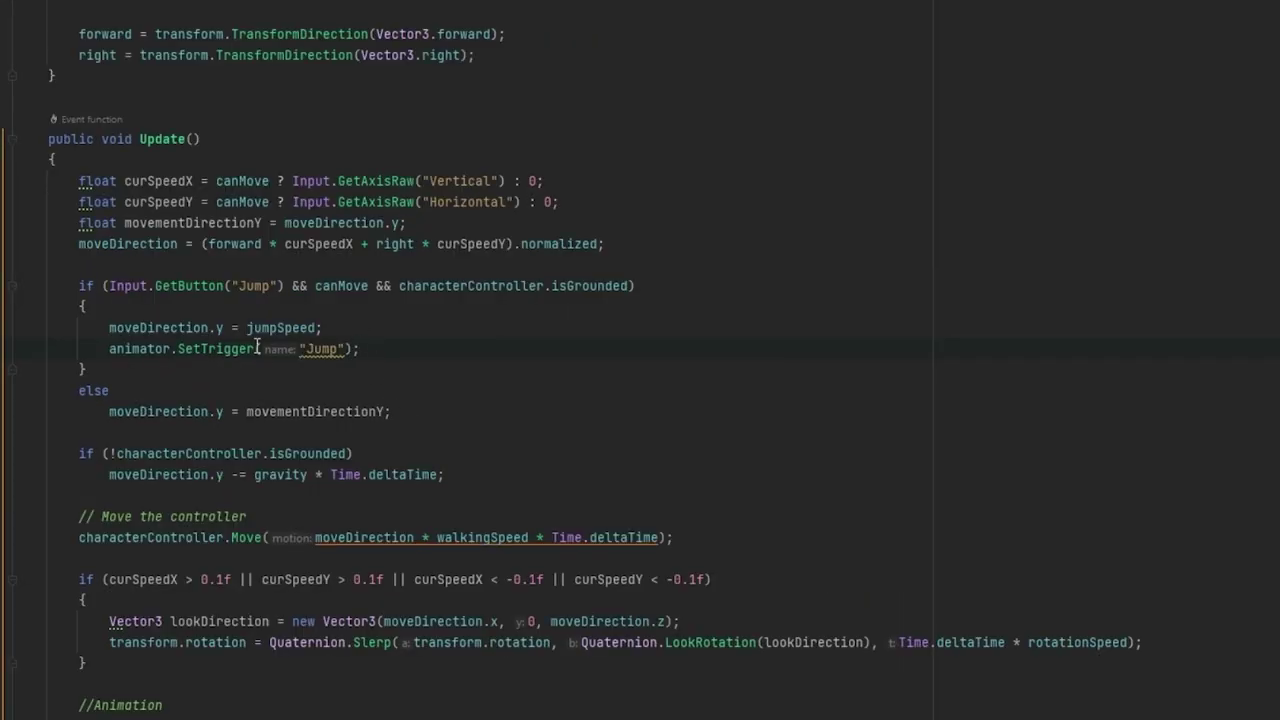
# Add a serialized private NetworkAnimator field named netAnim below the animator field in Movement_TopDownNormal.
pyautogui.scroll(10, 258, 347)
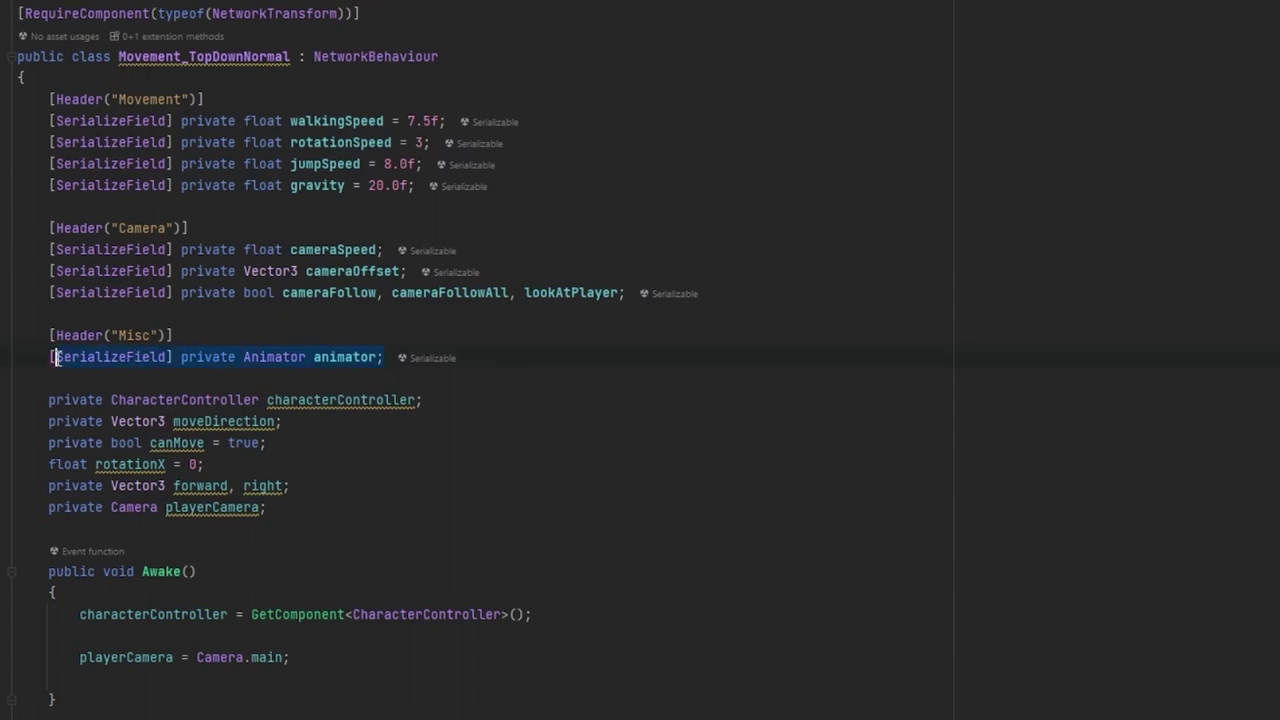
pyautogui.hotkey('ctrl', 'd')
pyautogui.write('NetworkAnimator;')
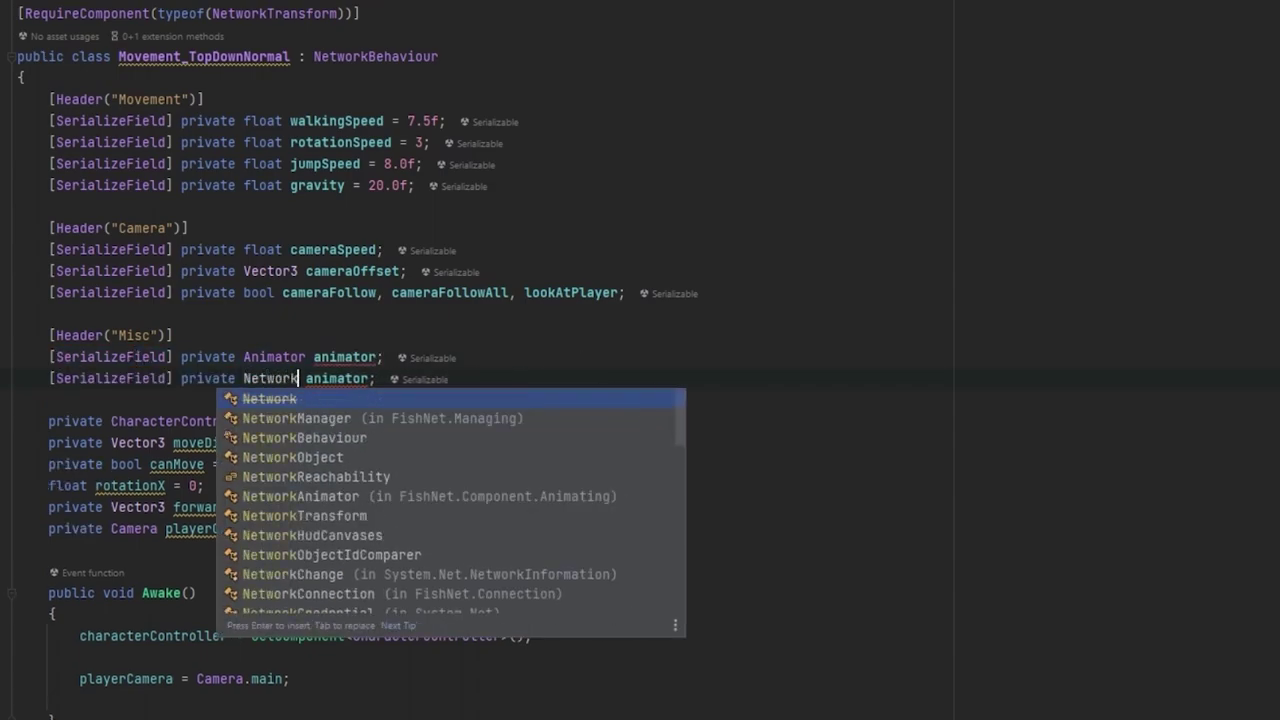
pyautogui.press('Return')
pyautogui.doubleClick(393, 398)
pyautogui.write('netoA')
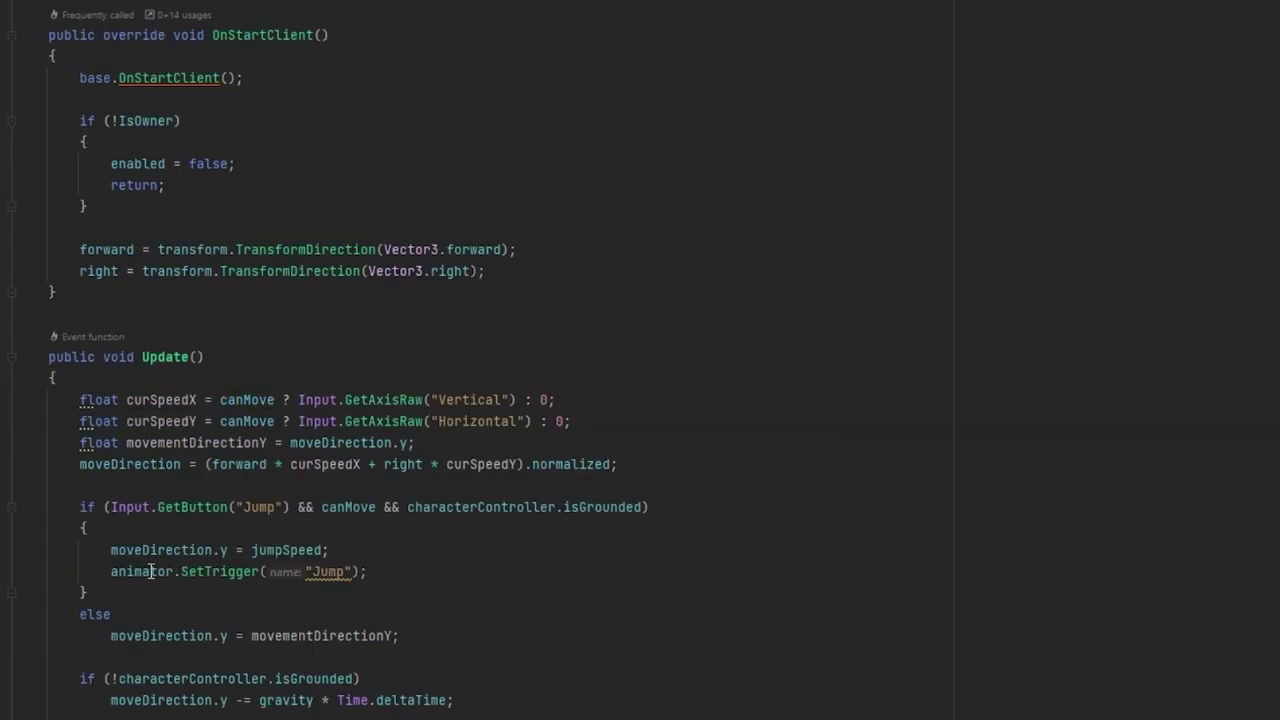
# Call SetTrigger("Jump") on netAnim instead of animator, and switch back to Unity to compile the script.
pyautogui.write('netAnim')
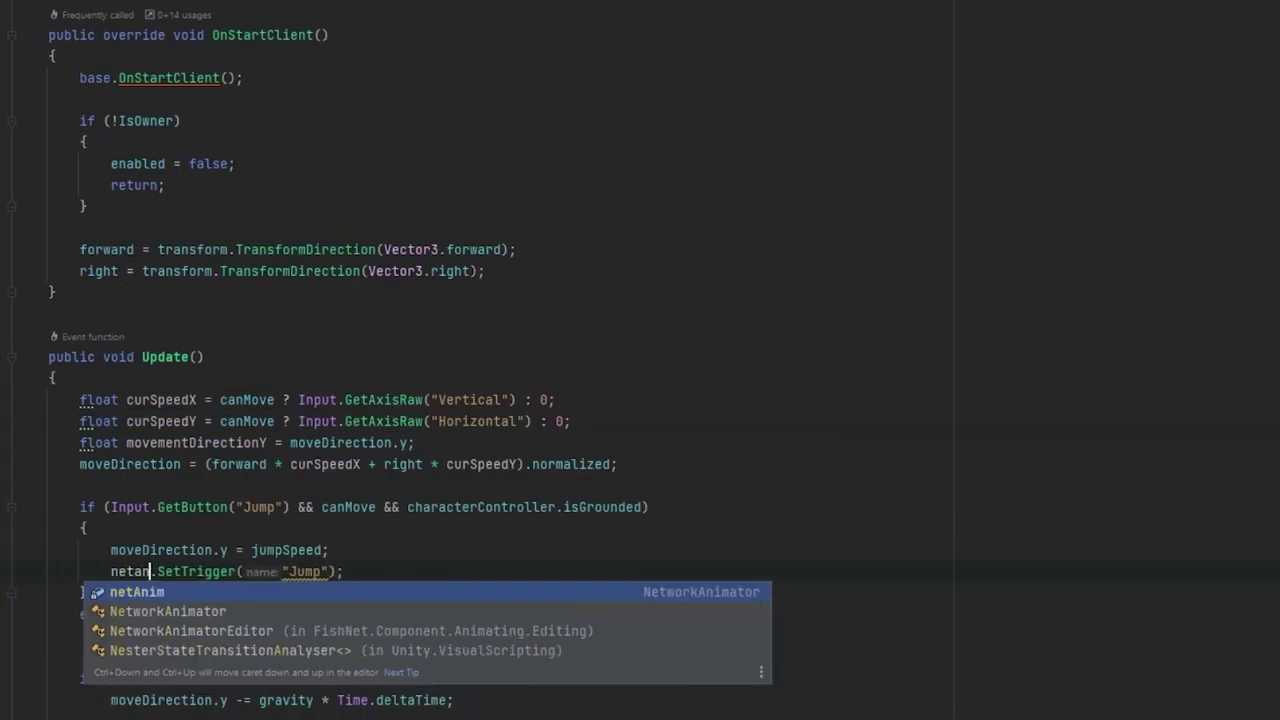
pyautogui.hotkey('alt', 'Tab')
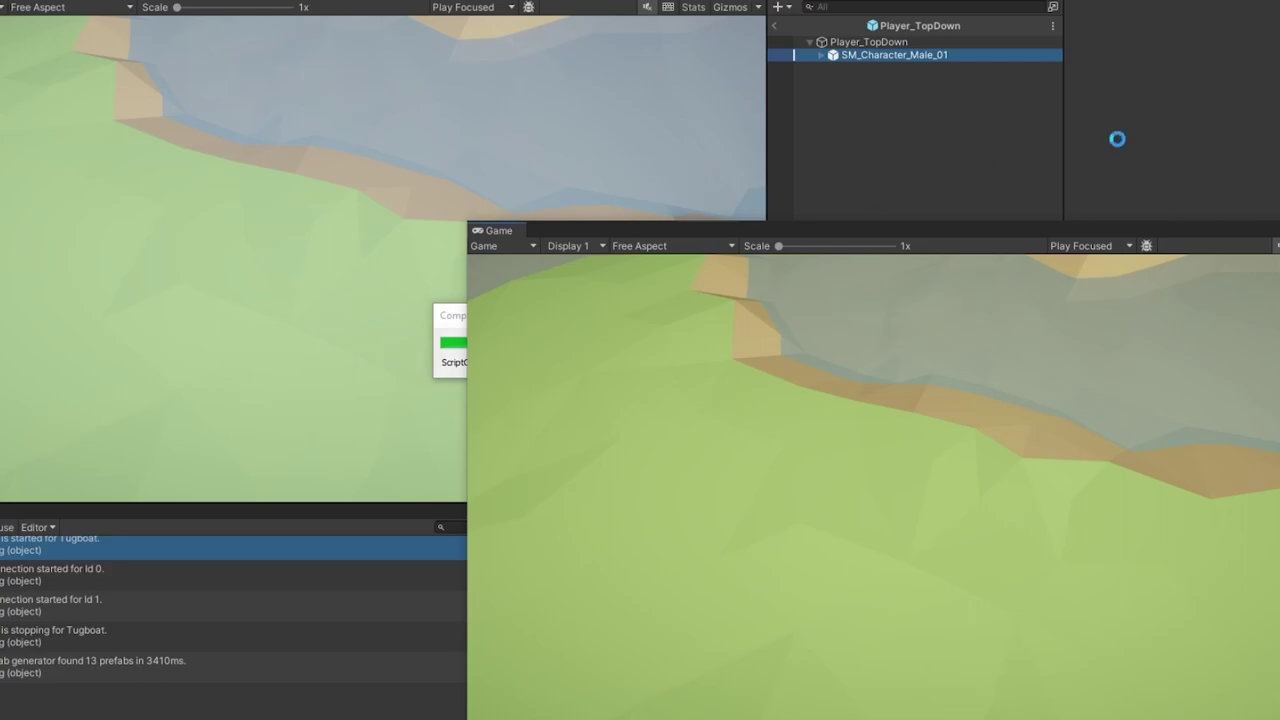
# Play the scene in both the main and clone editors and move the player to check the animation synchronisation.
pyautogui.click(847, 298)
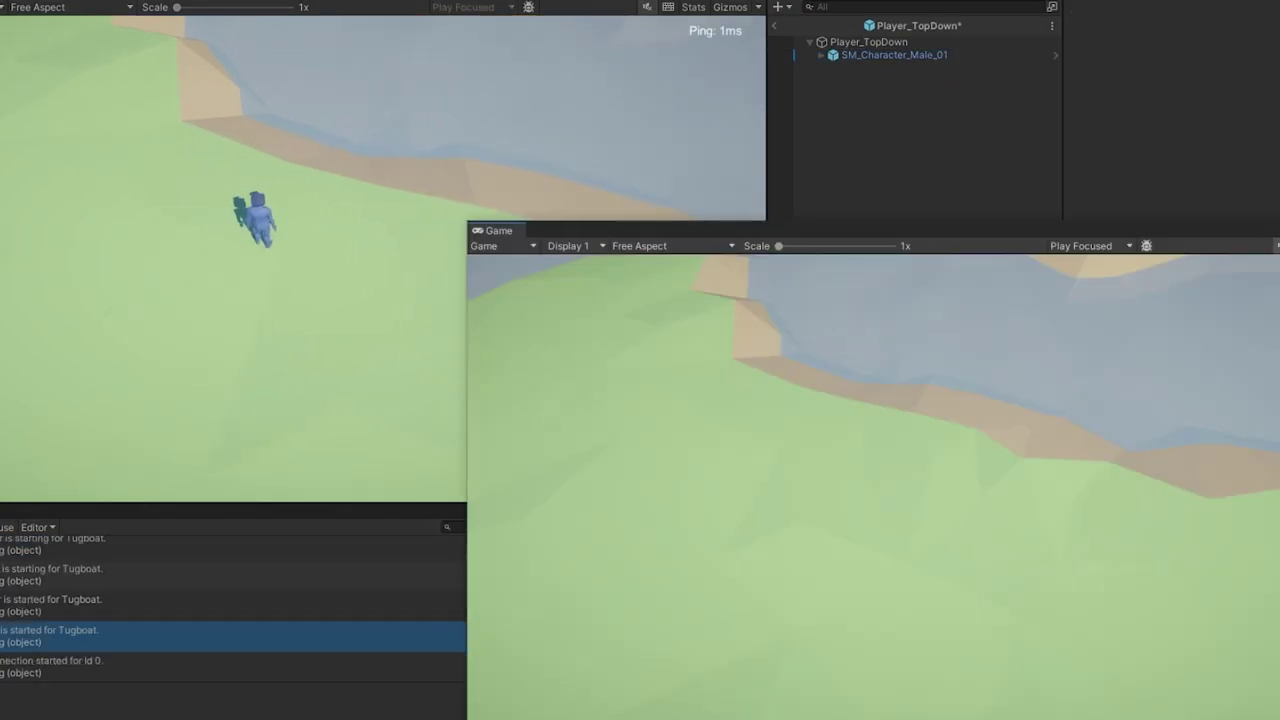
pyautogui.click(532, 202)
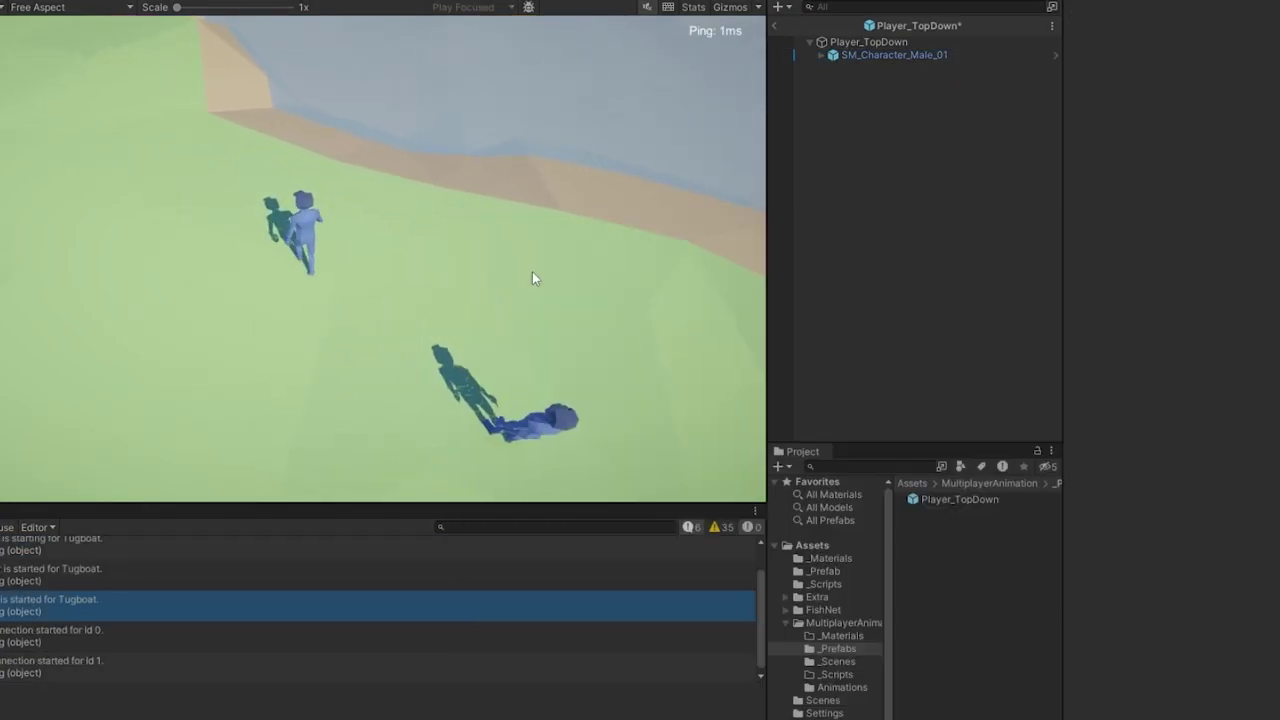
pyautogui.hotkey('alt', 'Tab')
pyautogui.press('a')
pyautogui.press('w')
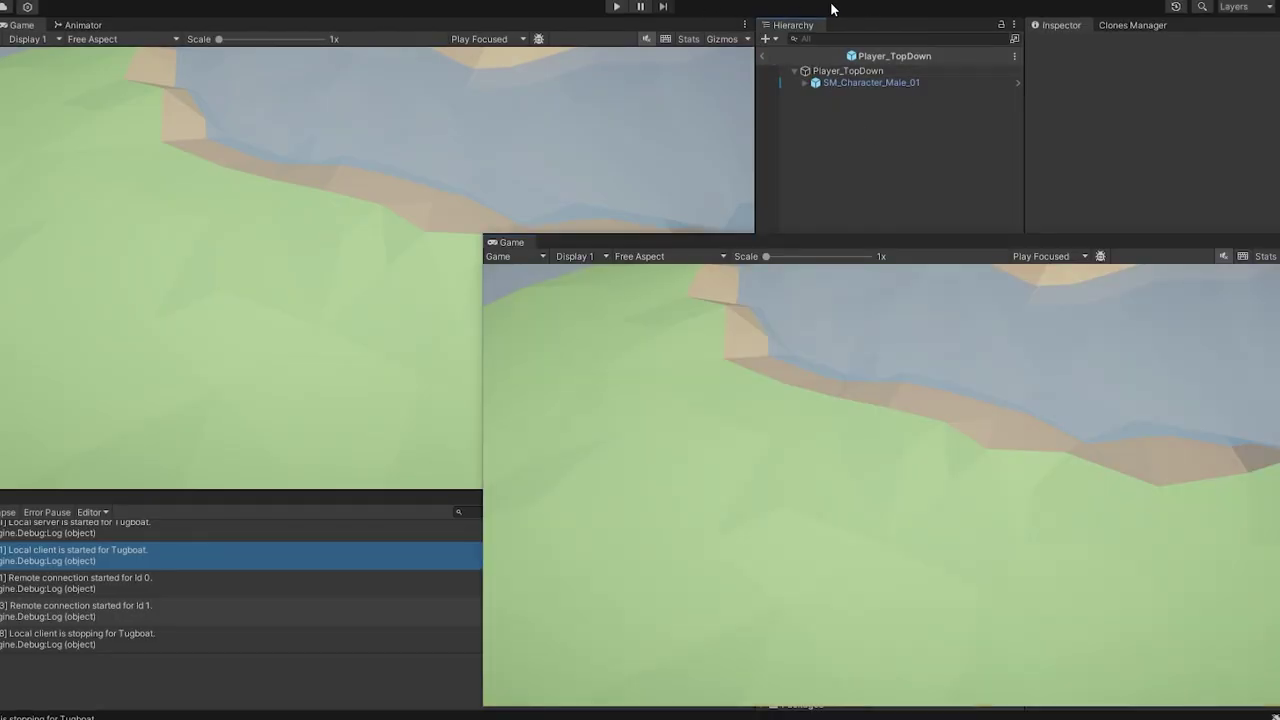
# Restart the scene and move the players again, comparing their animations in both game windows.
pyautogui.click(617, 7)
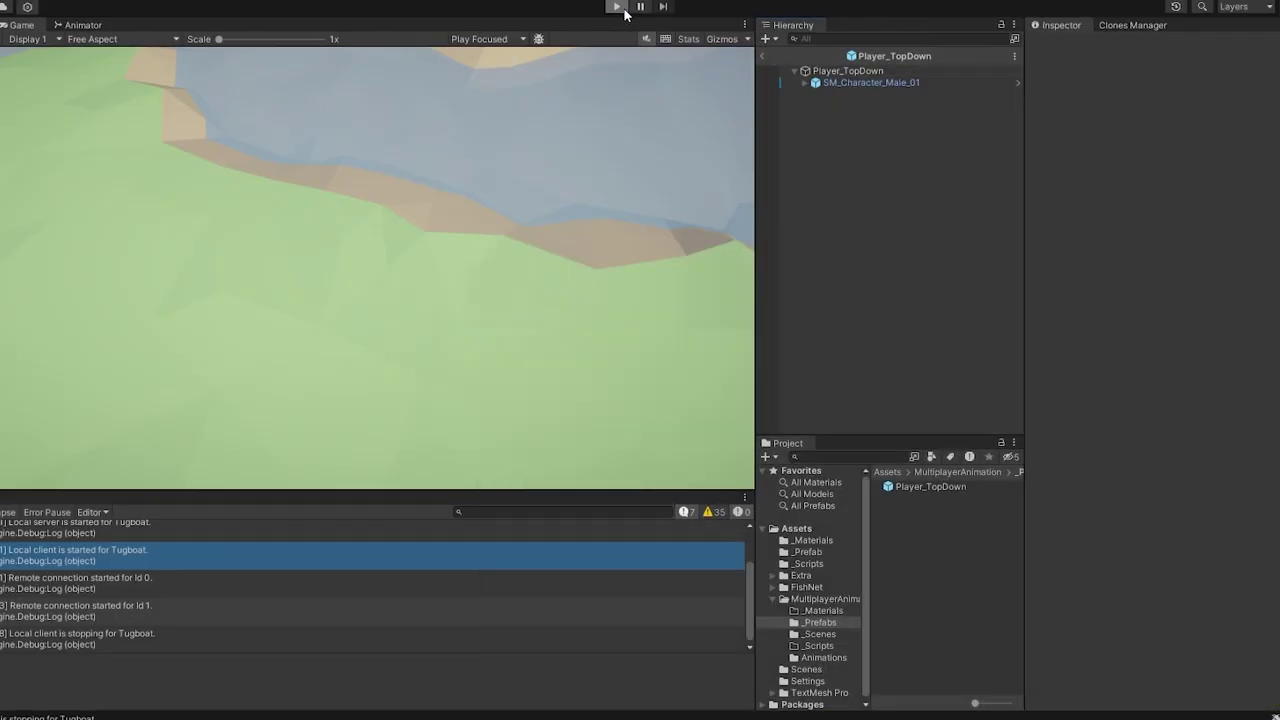
pyautogui.click(617, 7)
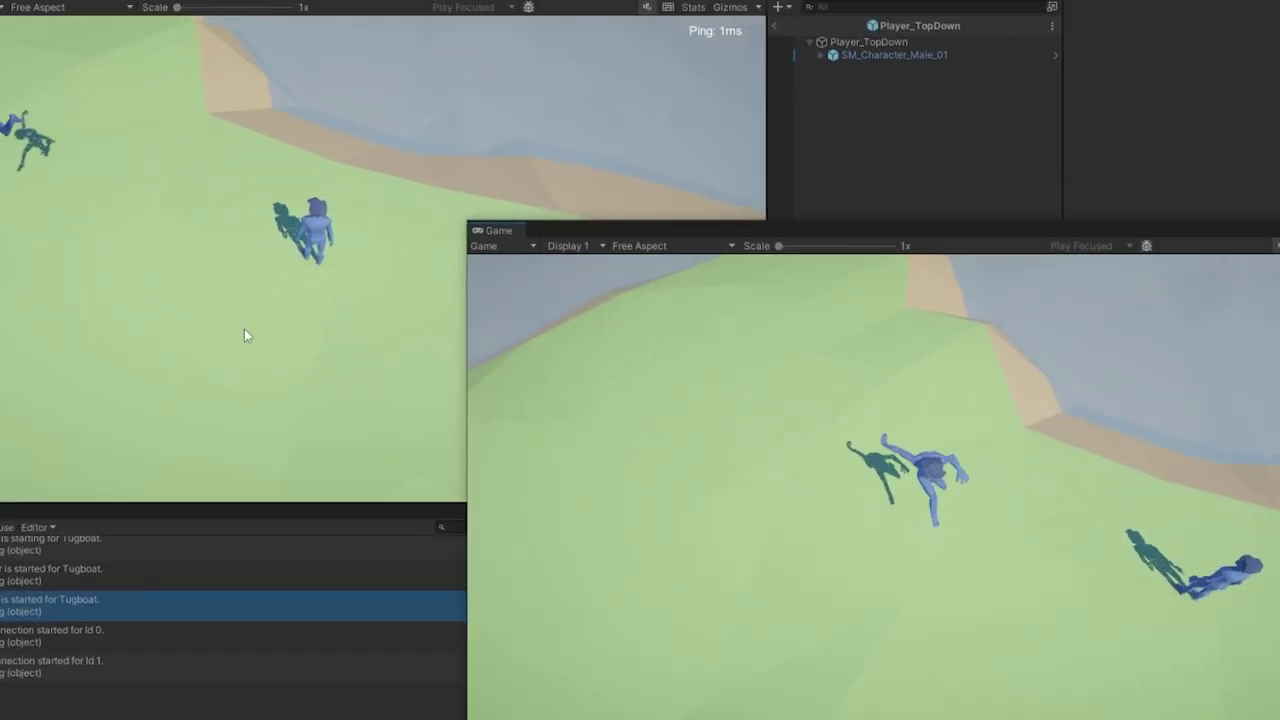
pyautogui.press('w')
pyautogui.press('a')
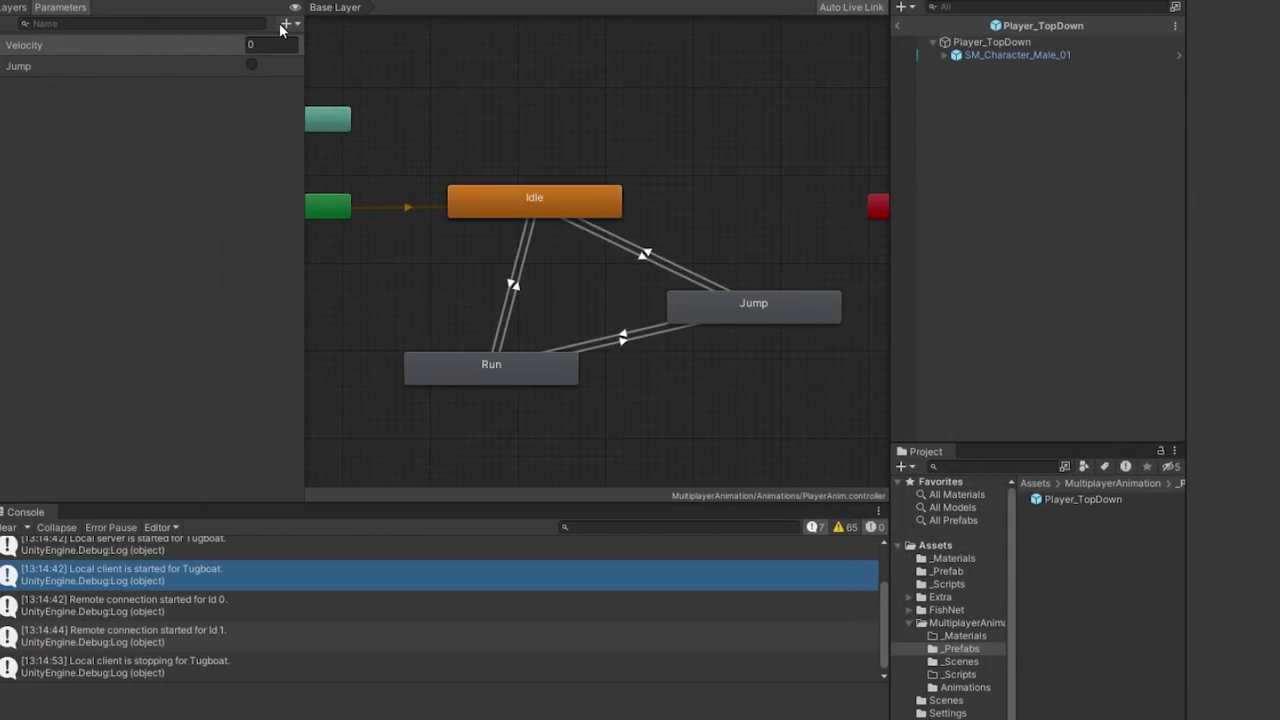
# Begin a netAnim statement below the SetTrigger("Jump") line in the movement script and browse its available members.
pyautogui.click(164, 23)
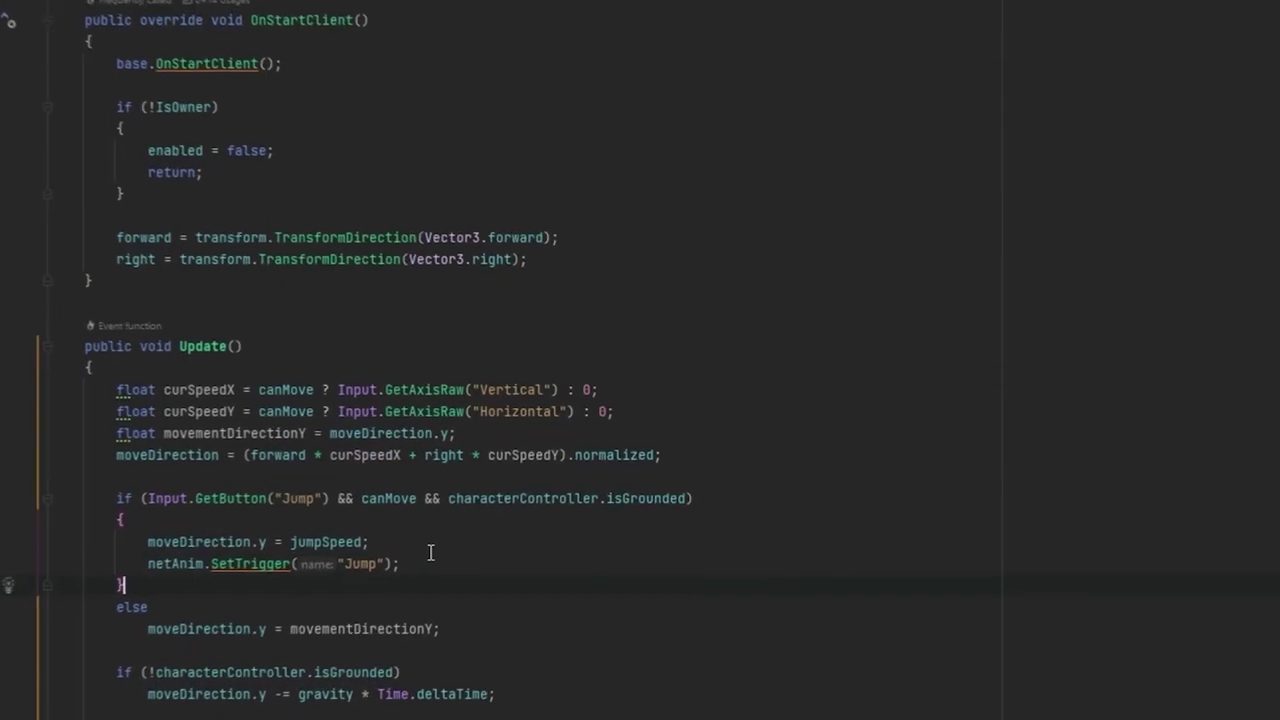
pyautogui.click(429, 565)
pyautogui.press('Return')
pyautogui.write('ne')
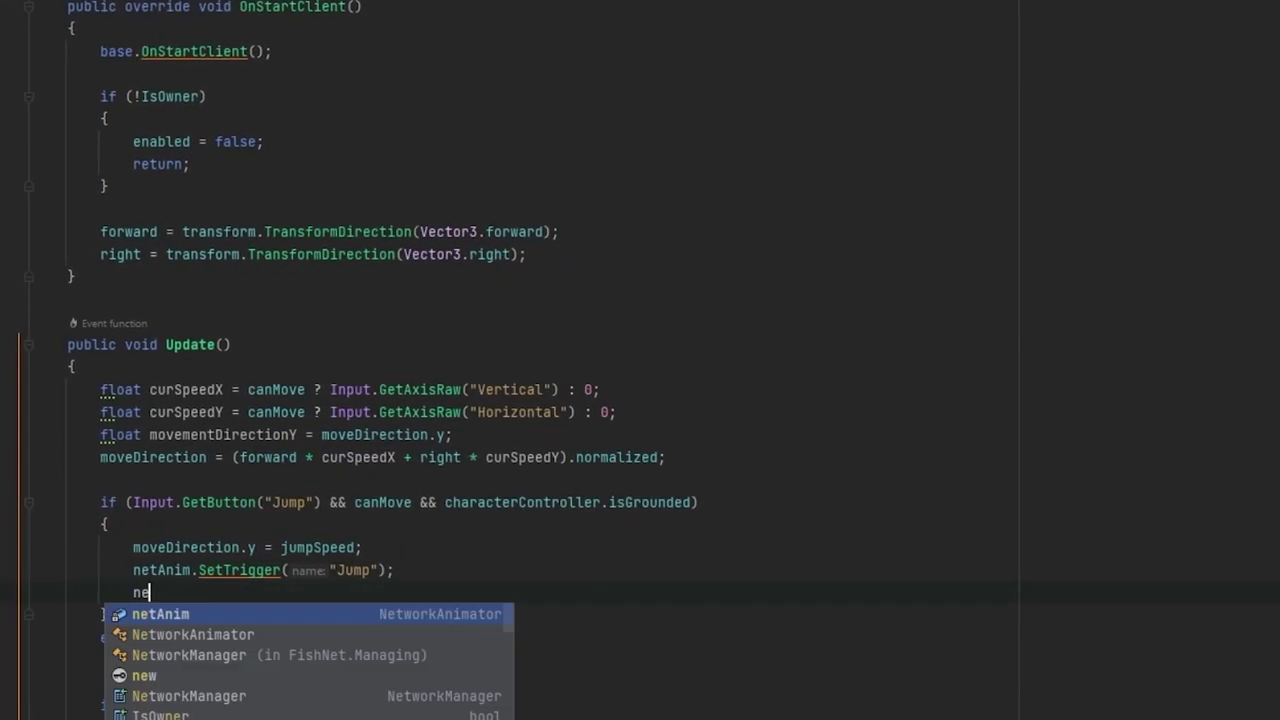
pyautogui.write('tAnim.')
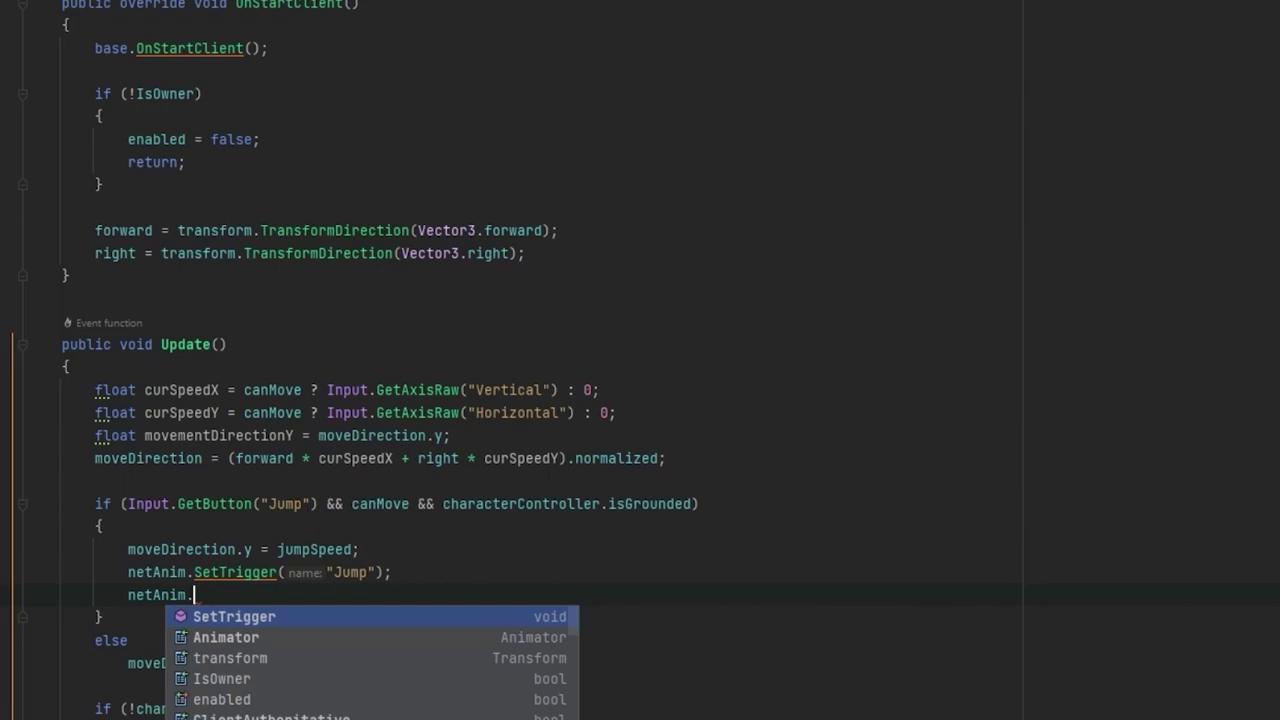
pyautogui.scroll(-5, 255, 685)
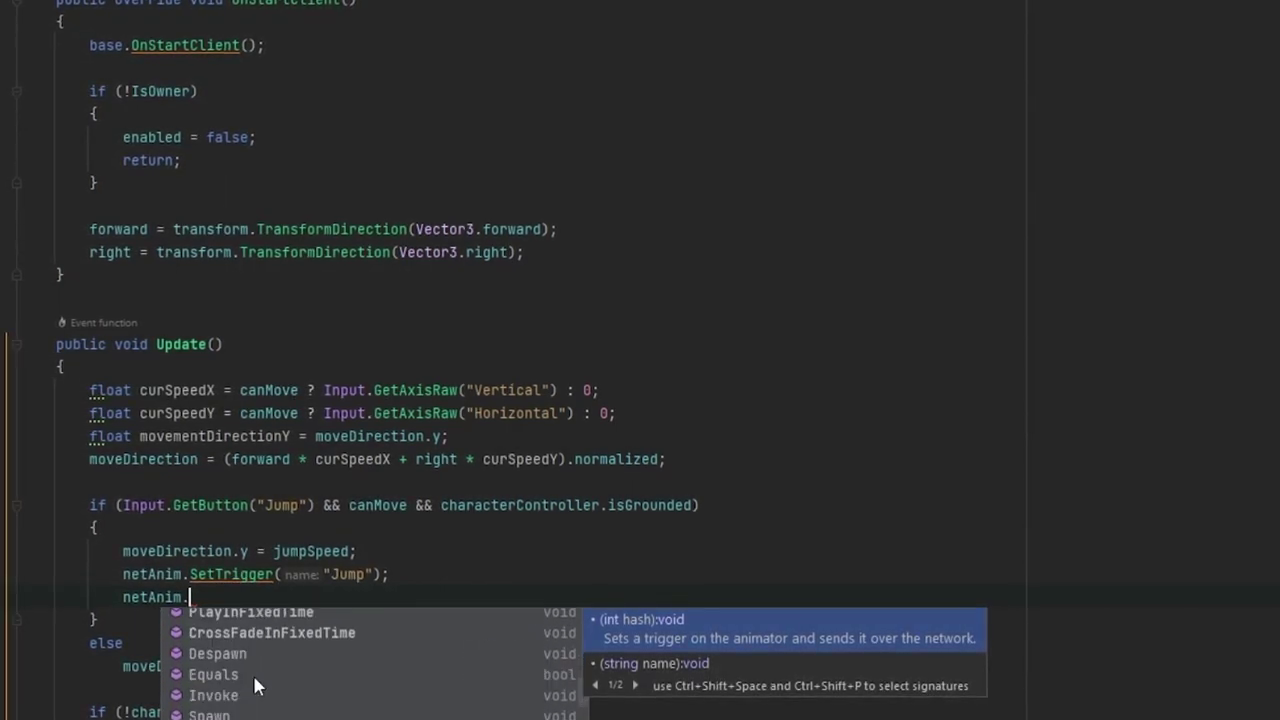
pyautogui.scroll(4, 255, 685)
# Filter the netAnim members by "set", look through the suggested methods, and remove the unfinished statement.
pyautogui.write('set')
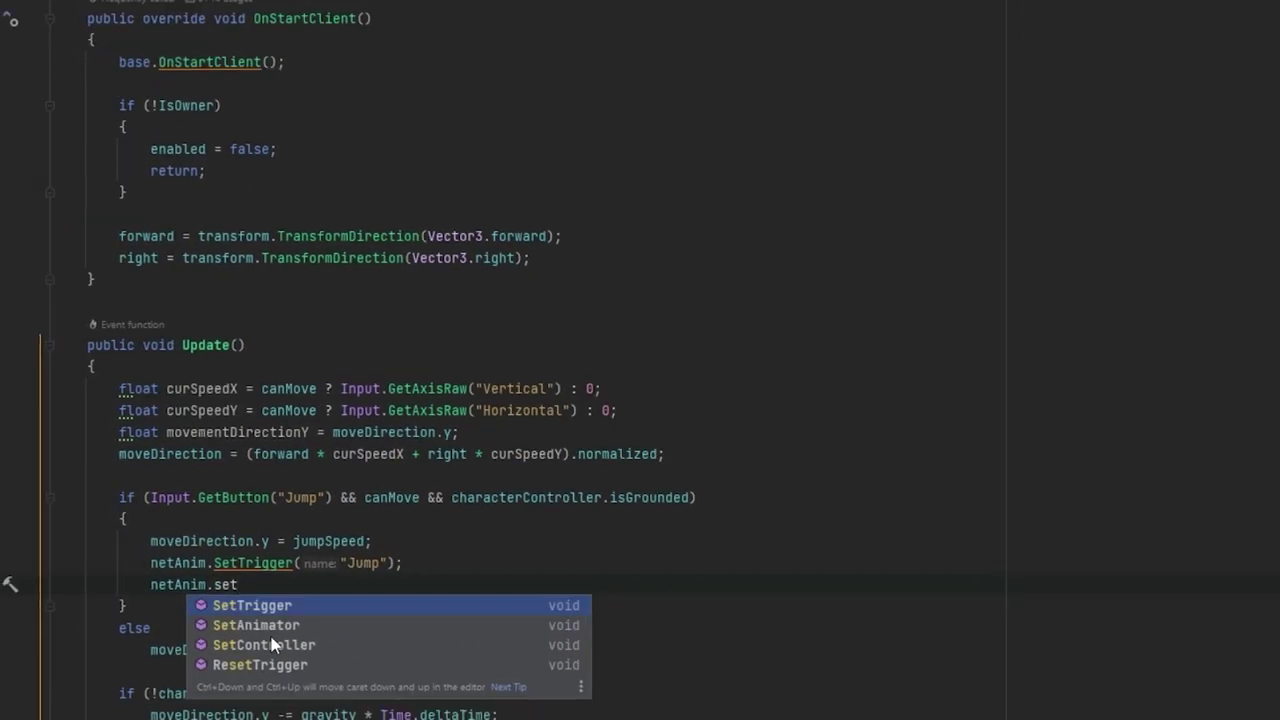
pyautogui.press('Down')
pyautogui.press('Down')
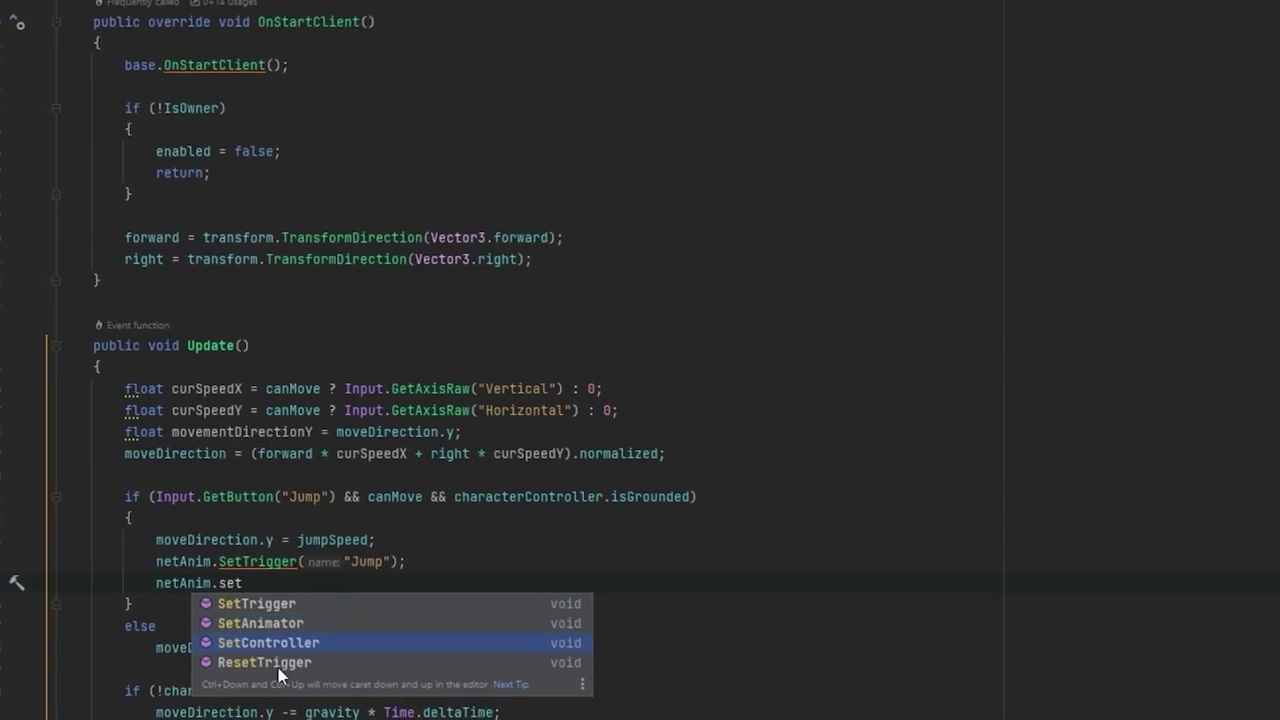
pyautogui.click(262, 606)
pyautogui.click(266, 583)
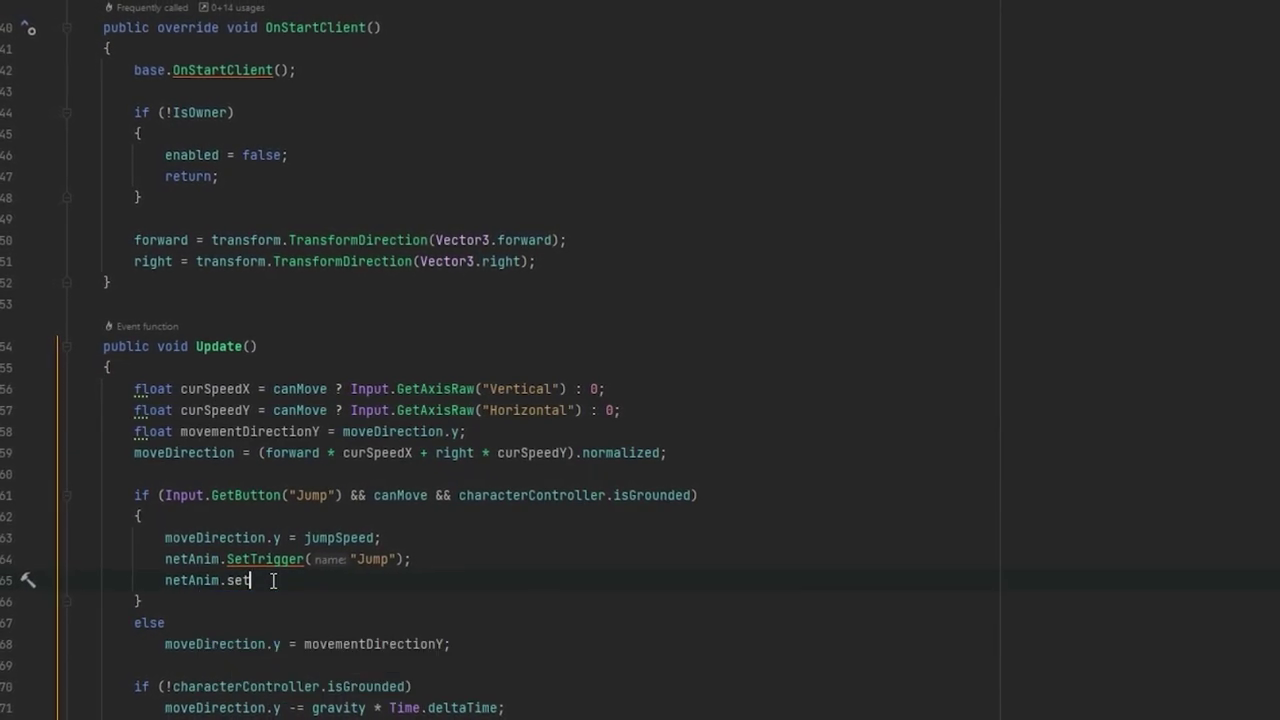
pyautogui.moveTo(273, 581); pyautogui.dragTo(446, 566)
pyautogui.press('BackSpace')
# Examine the animator.SetFloat call for Velocity in Update, and inspect the NetworkAnimator component on SM_Character_Male_01 in Unity.
pyautogui.scroll(-6, 283, 598)
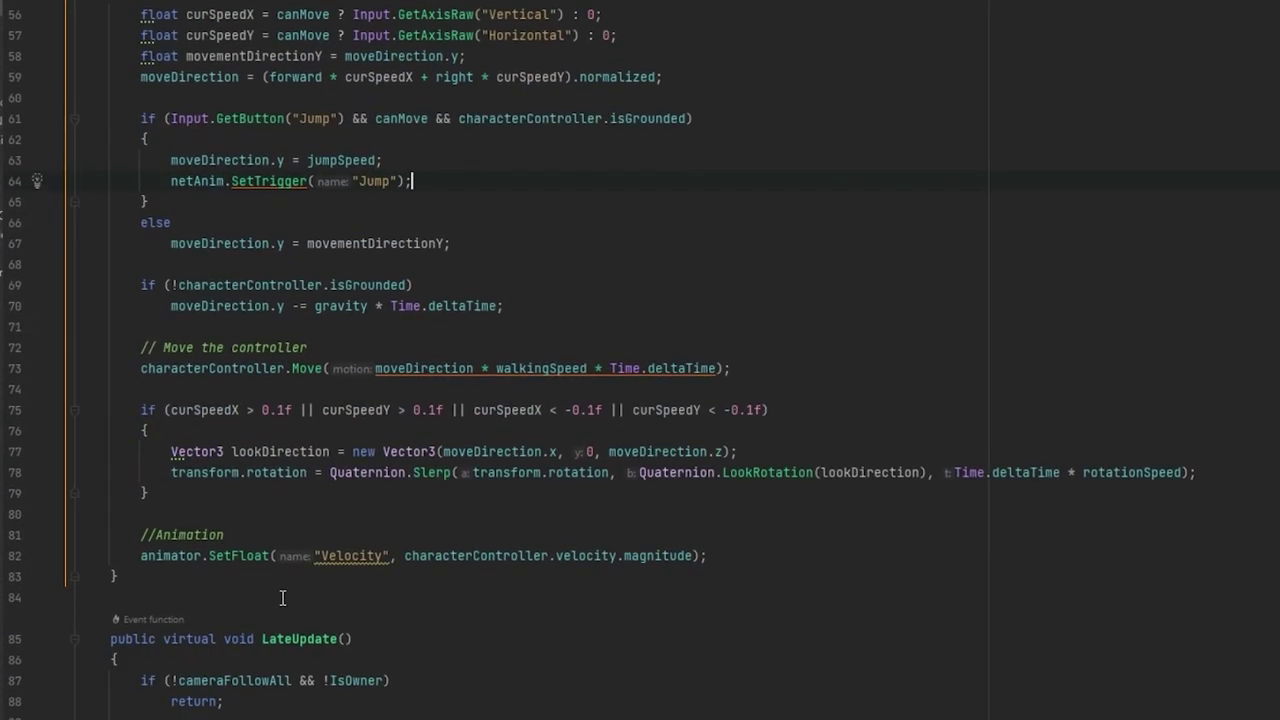
pyautogui.moveTo(201, 556); pyautogui.dragTo(141, 556)
pyautogui.click(395, 576)
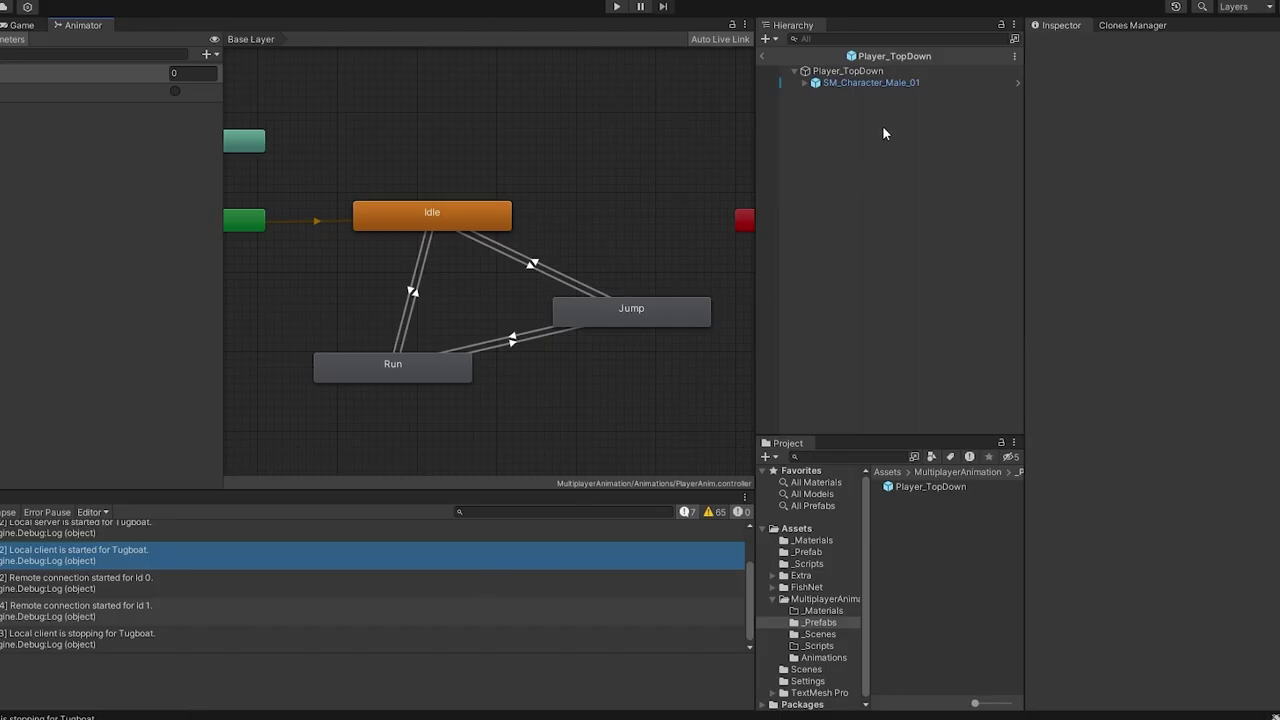
pyautogui.click(868, 83)
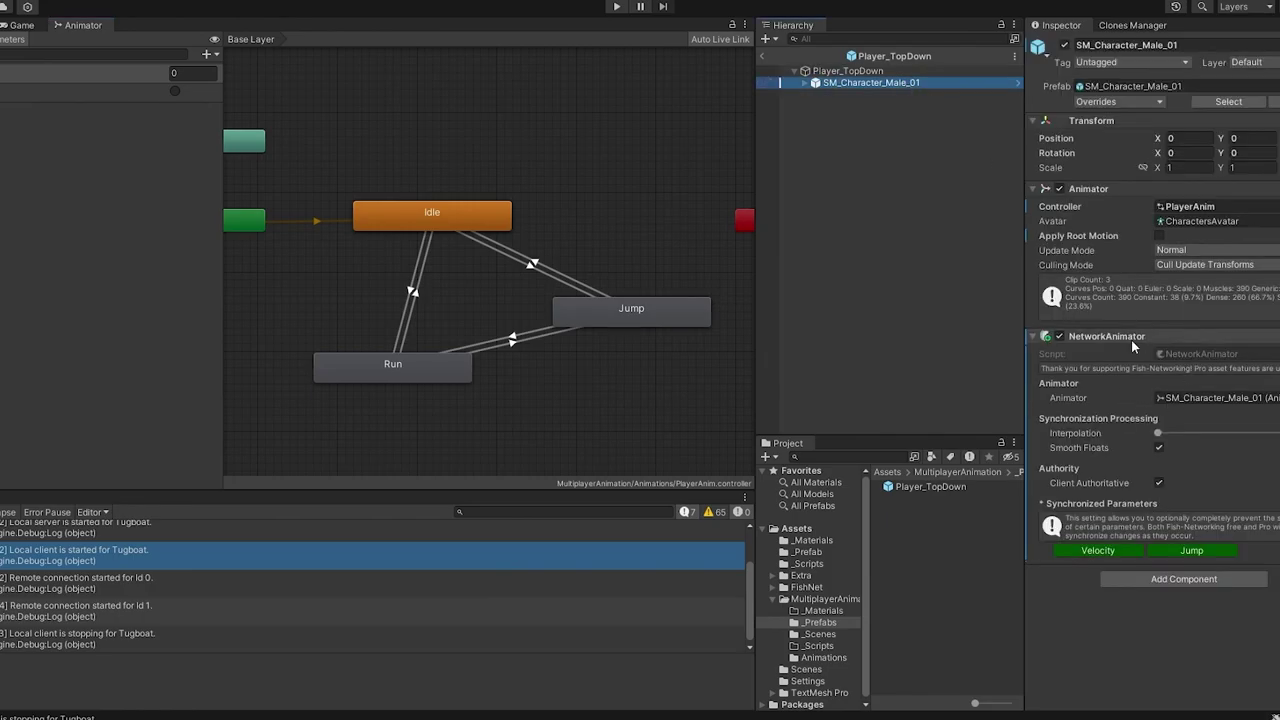